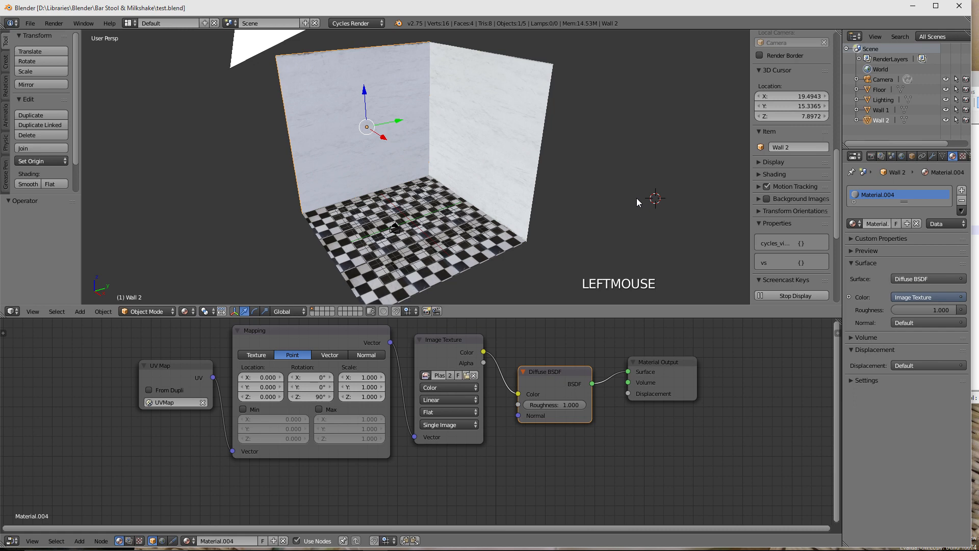
Step: Examine the room's two walls and checkered floor from several angles
key("shift+a")
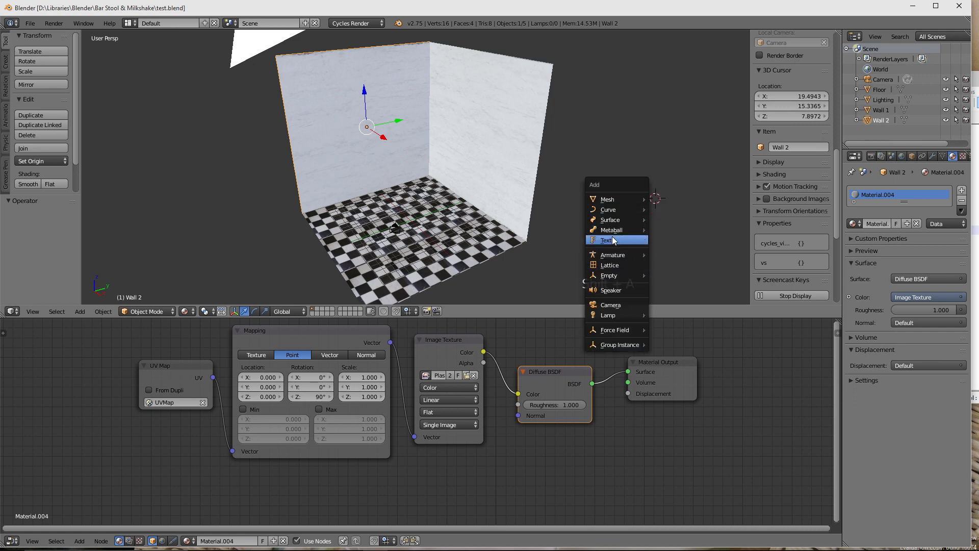
mouse_move(620, 258)
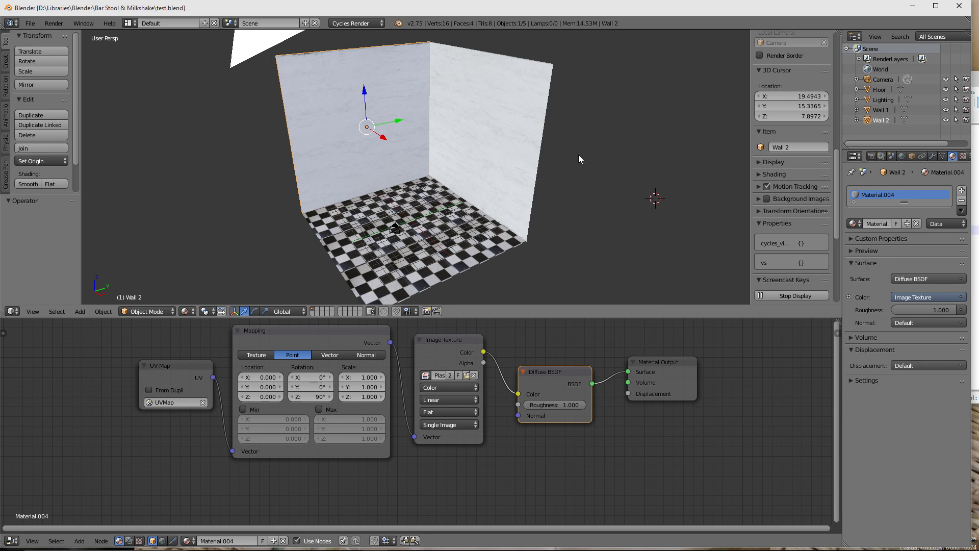
middle_click_drag(506, 211, 354, 188)
scroll(488, 222, "up", 3)
scroll(488, 222, "down", 1)
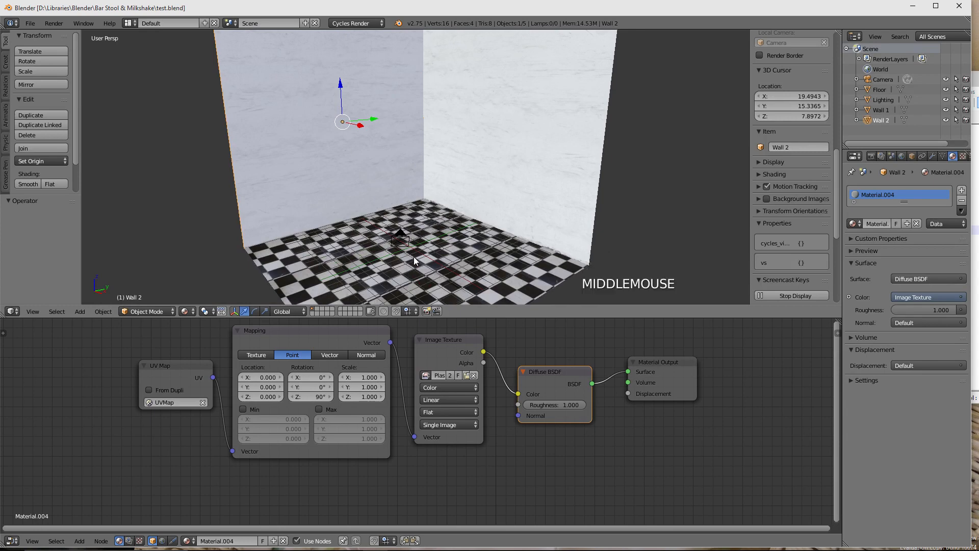
middle_click_drag(410, 251, 386, 224)
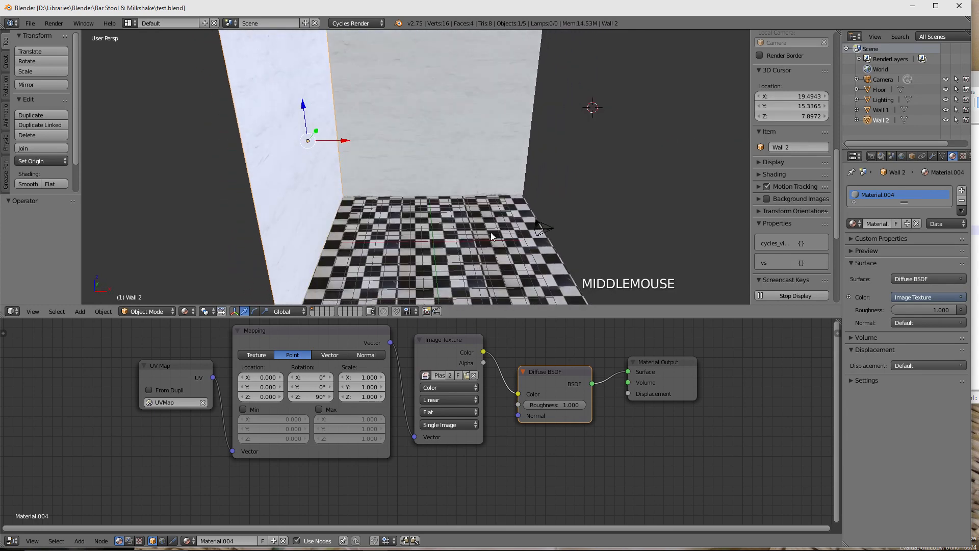
middle_click_drag(565, 222, 538, 219)
scroll(516, 212, "down", 2)
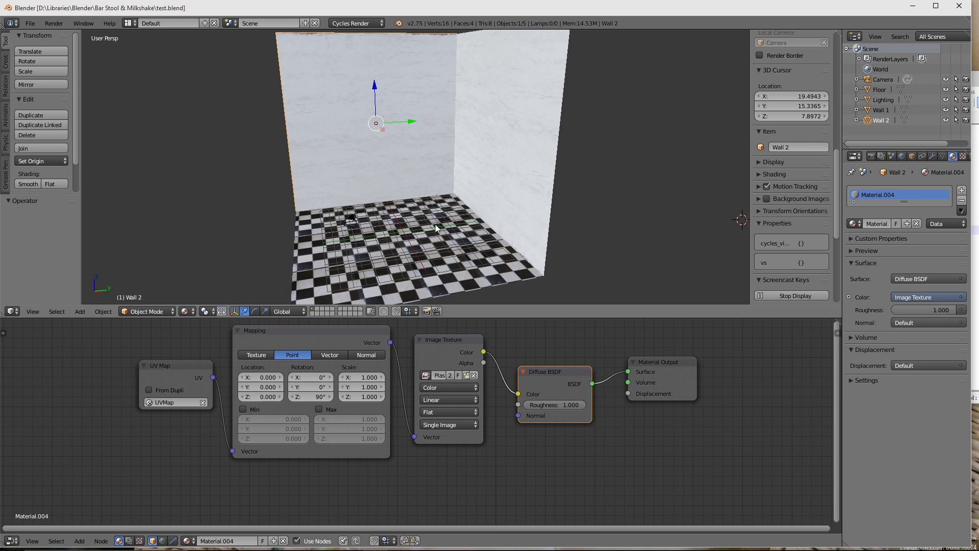
scroll(436, 228, "up", 2)
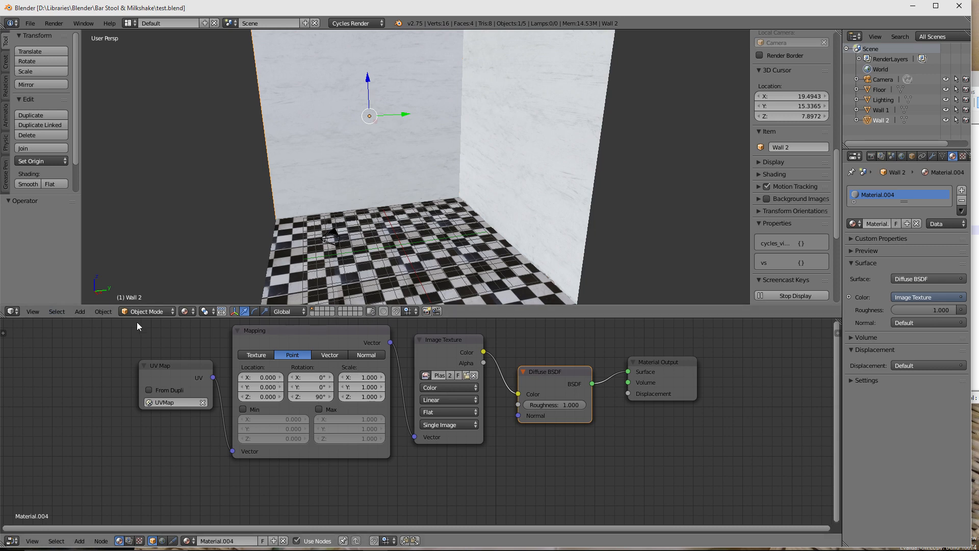
Step: Switch the 3D view from the room's layer to the empty second layer
left_click(319, 312)
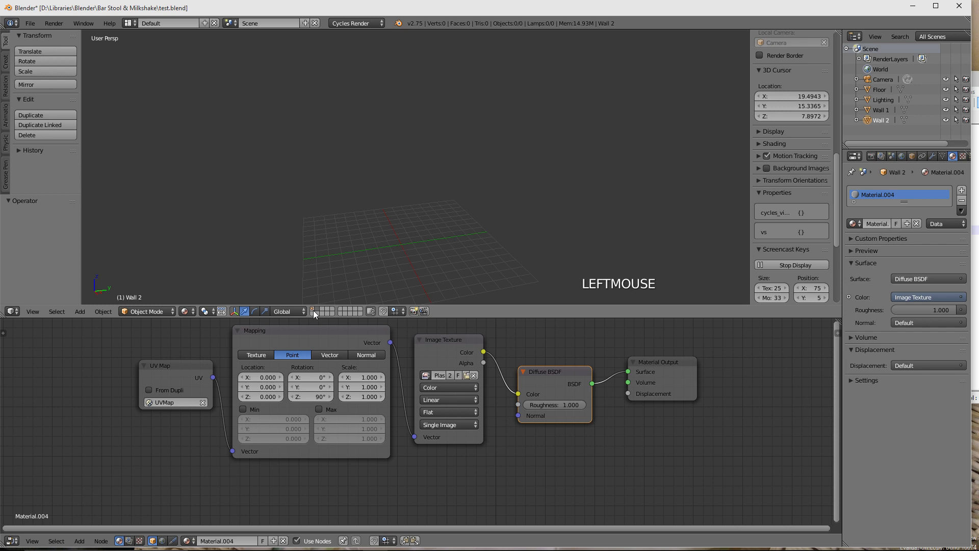
left_click(314, 311)
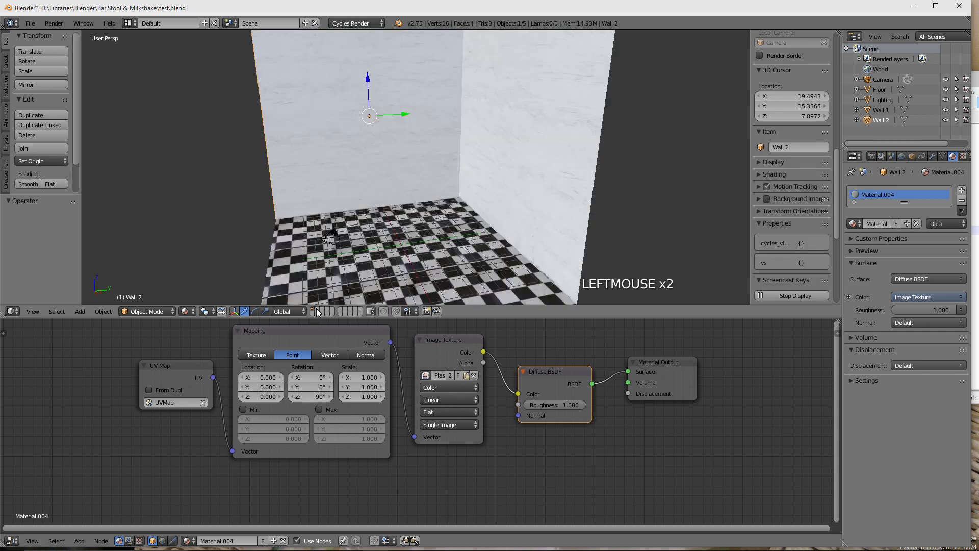
left_click(318, 311)
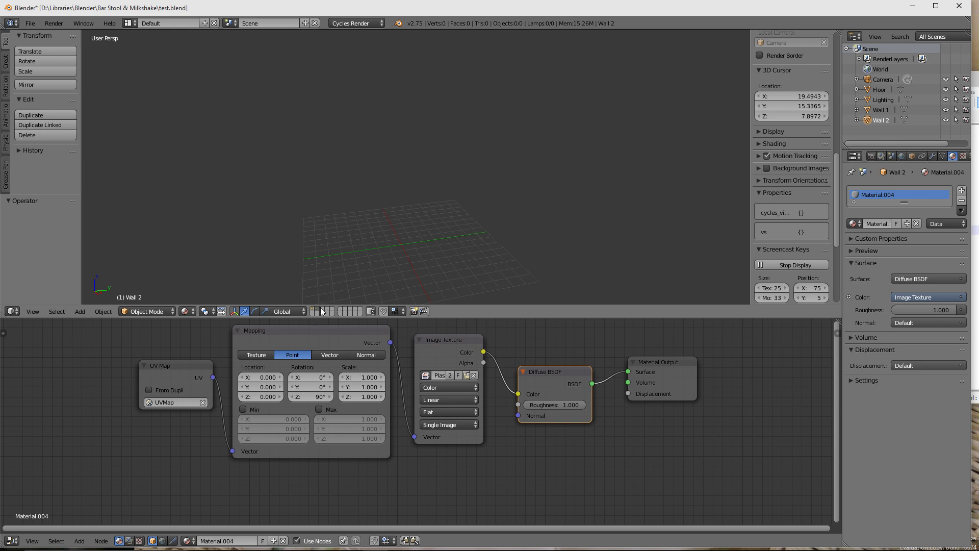
middle_click_drag(463, 223, 355, 204)
middle_click_drag(390, 247, 422, 259)
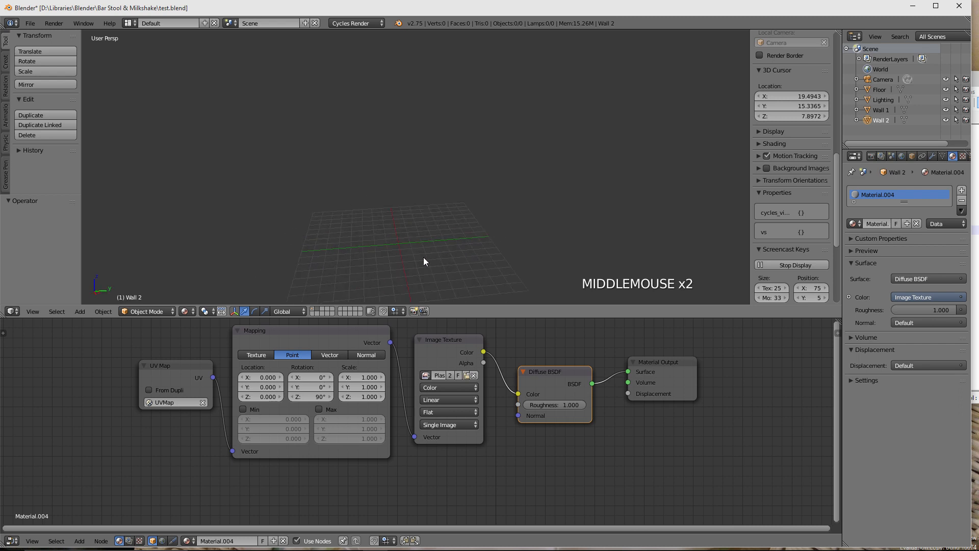
scroll(422, 258, "up", 3)
scroll(412, 255, "down", 2)
scroll(404, 223, "down", 1, "ctrl")
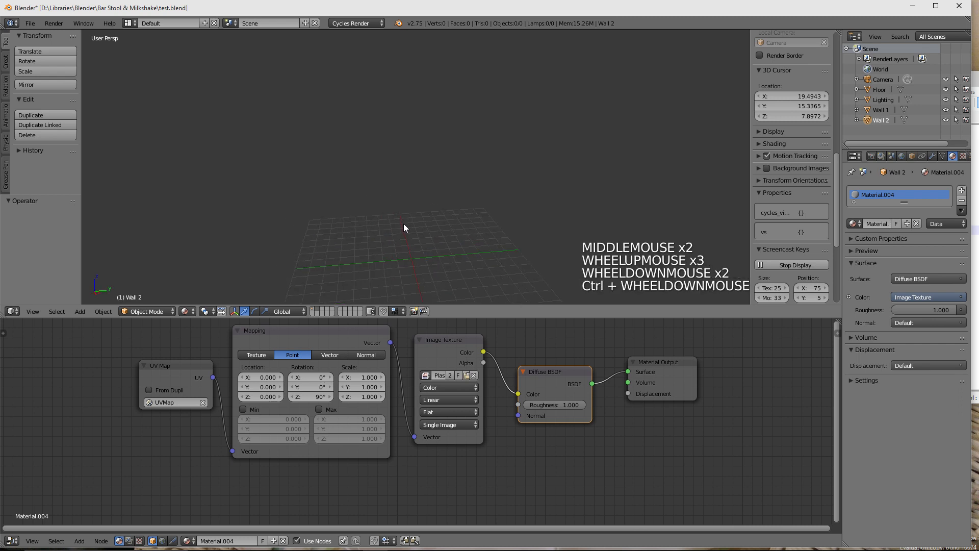
scroll(401, 222, "down", 1, "shift")
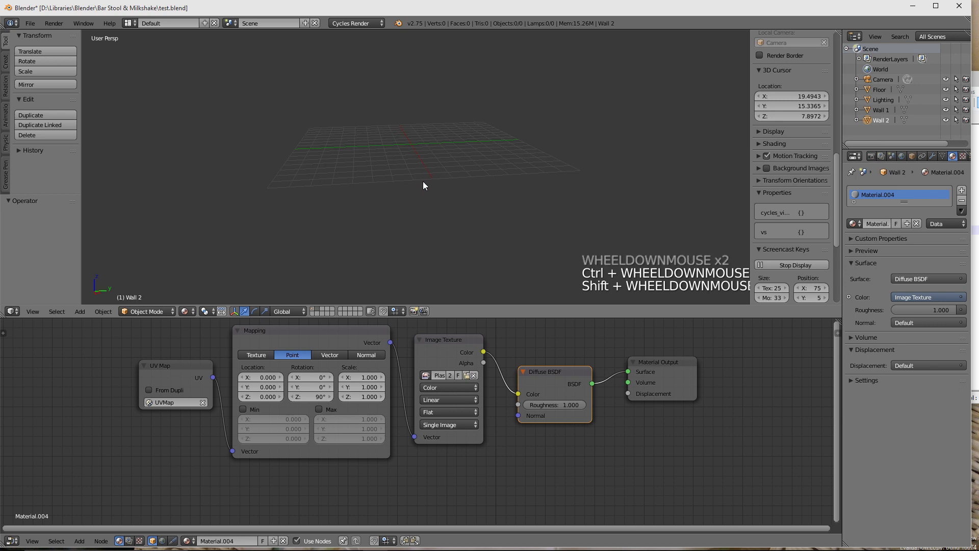
middle_click_drag(418, 185, 528, 177)
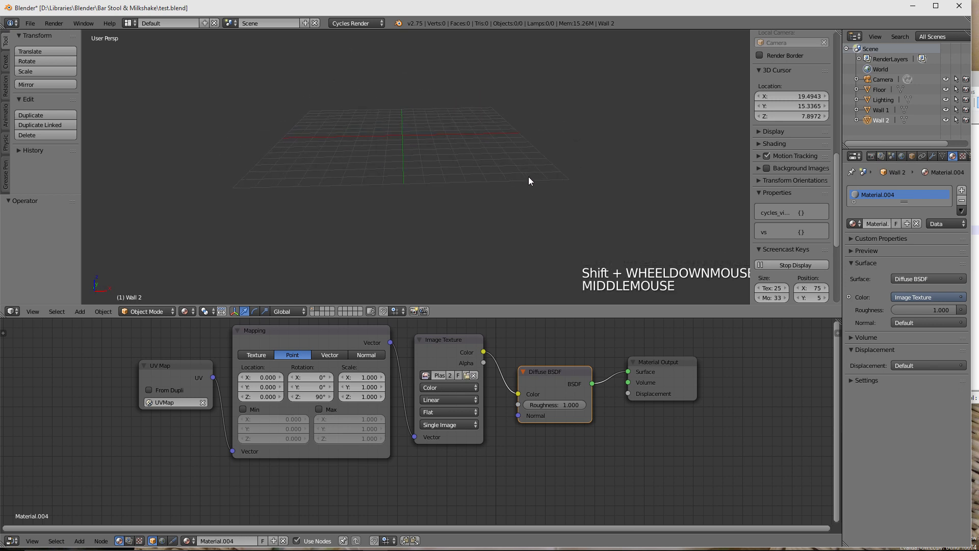
scroll(450, 145, "up", 1, "shift")
scroll(440, 142, "up", 1, "shift")
scroll(430, 151, "up", 2)
middle_click_drag(430, 151, 406, 171)
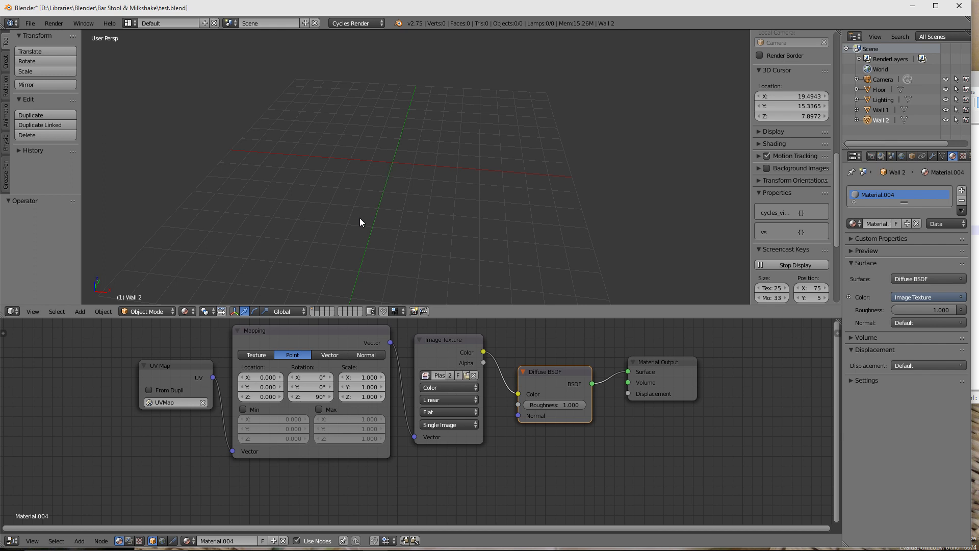
middle_click_drag(401, 190, 393, 164)
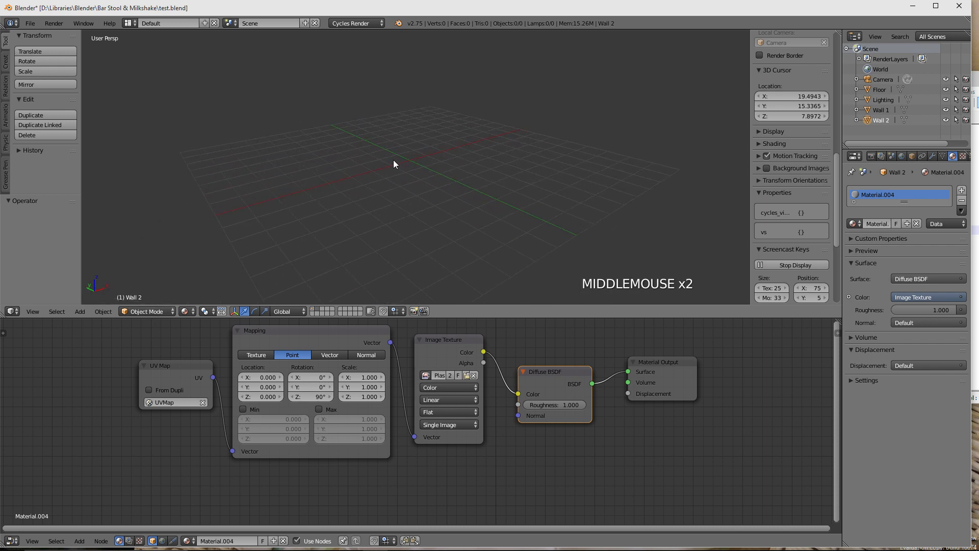
Step: Add a cylinder mesh with 32 vertices, radius 1 and depth 2 to the empty layer
key("a")
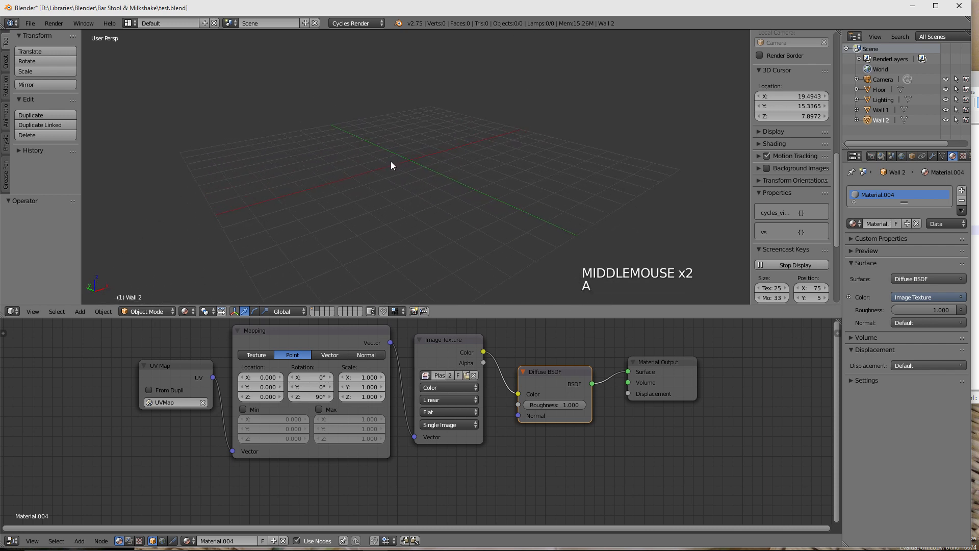
key("shift+a")
mouse_move(391, 163)
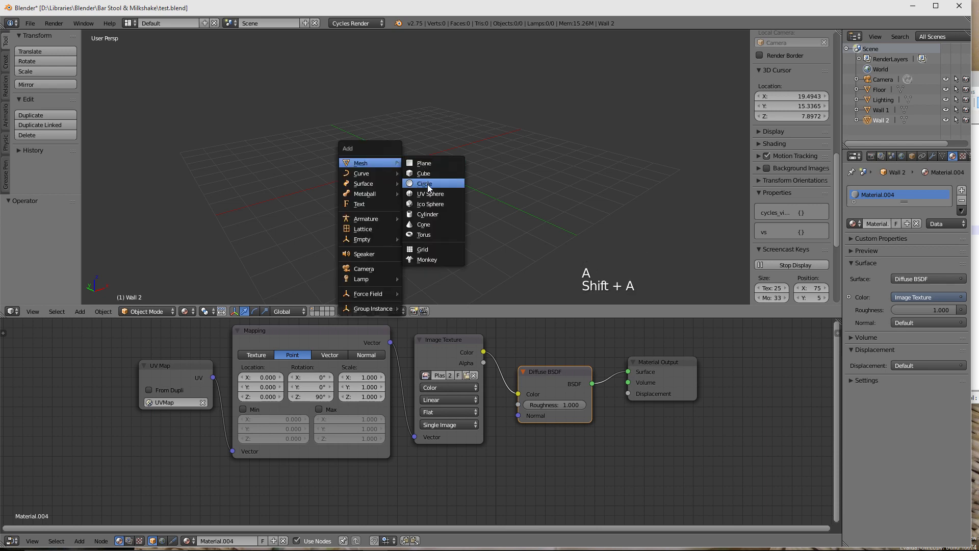
left_click(427, 215)
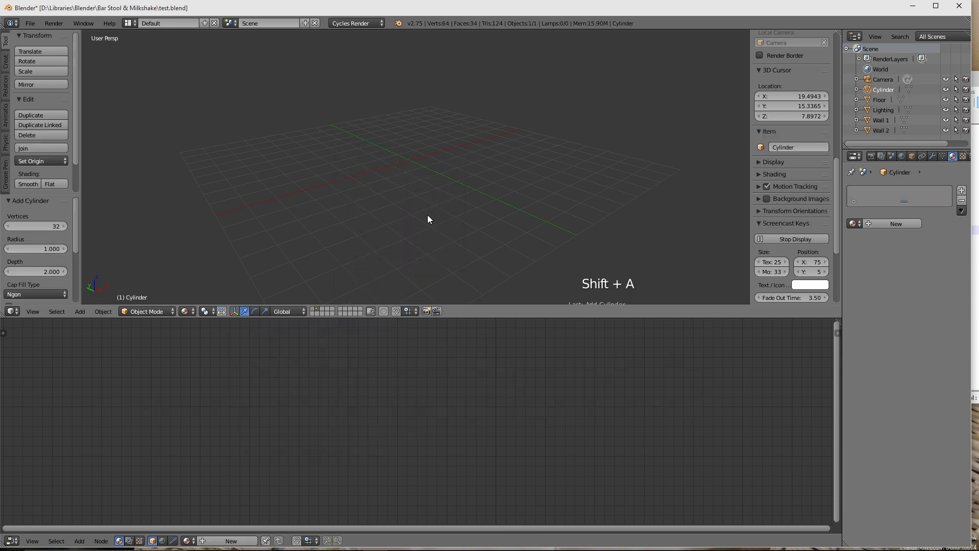
Step: Snap the 3D cursor to the center of the scene
middle_click(426, 177)
scroll(428, 182, "down", 6)
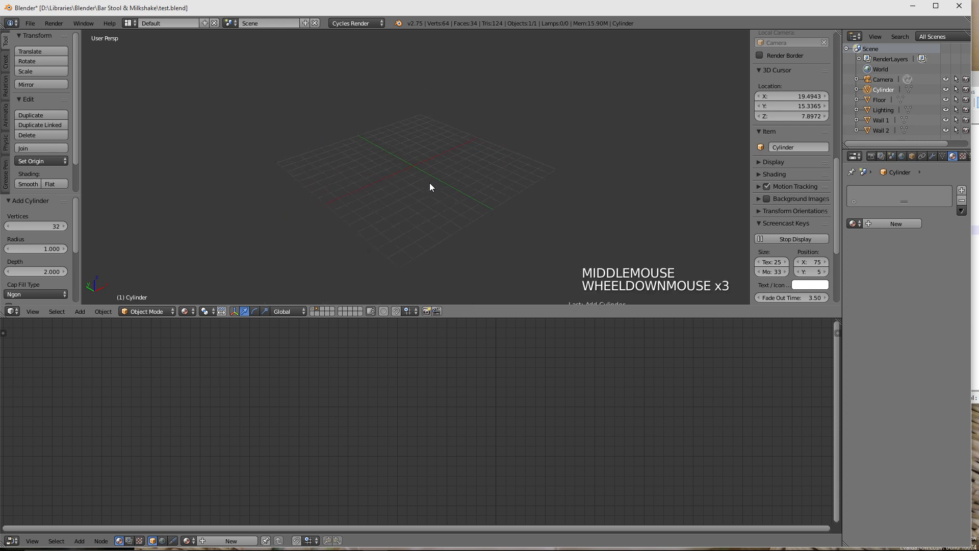
scroll(429, 182, "up", 2)
scroll(432, 66, "down", 1)
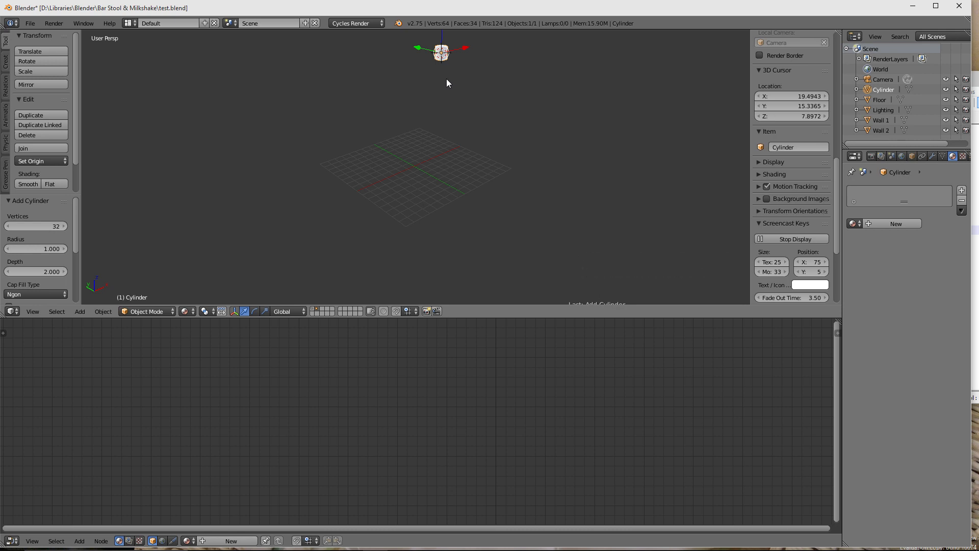
key("shift+s")
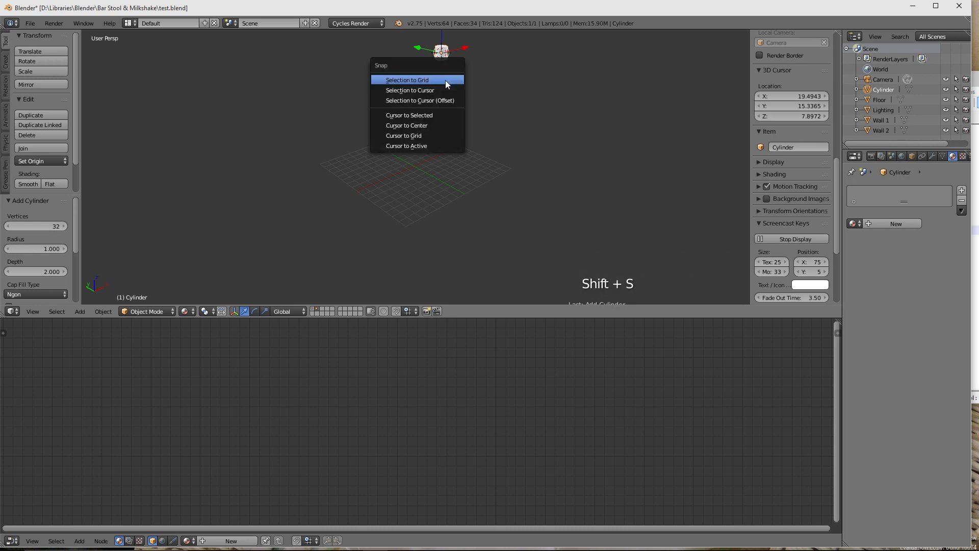
left_click(417, 125)
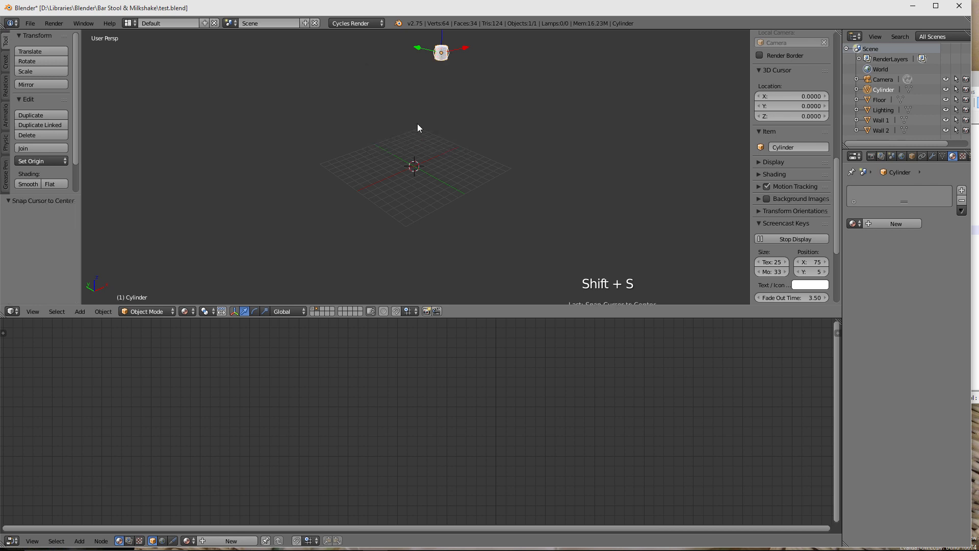
Step: Snap the selected cylinder to the 3D cursor at the origin
key("shift+s")
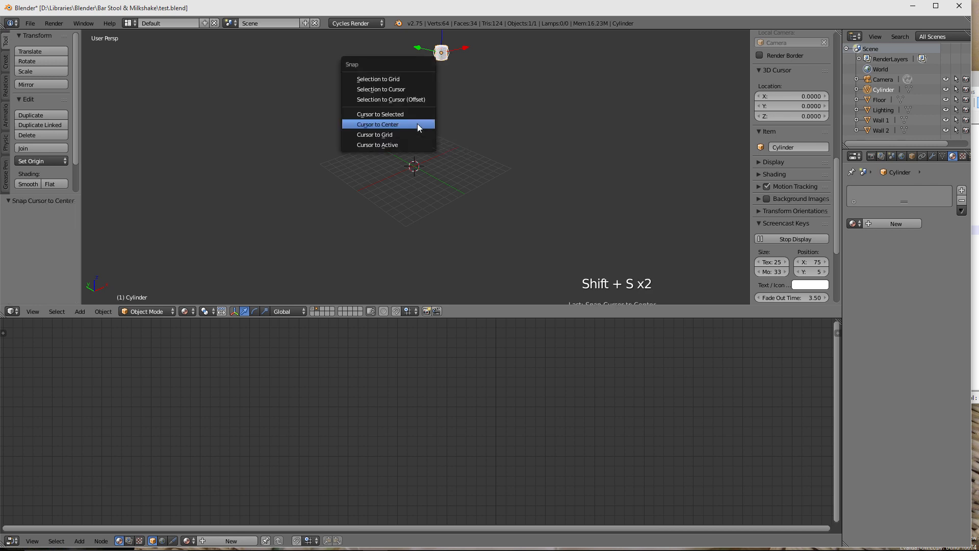
left_click(393, 90)
scroll(448, 181, "up", 8)
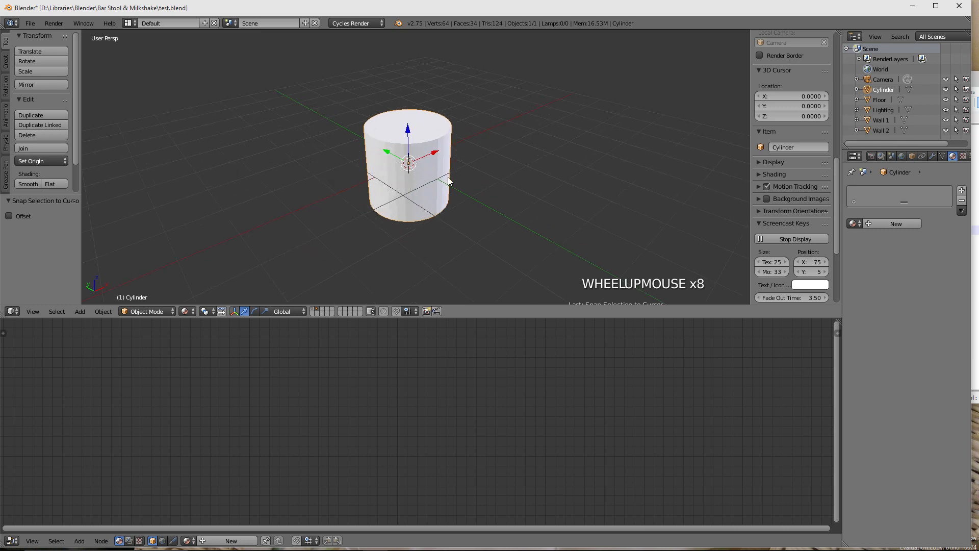
Step: Hide the 3D view's properties region and enlarge the 3D view by shrinking the node editor
middle_click_drag(449, 181, 519, 175)
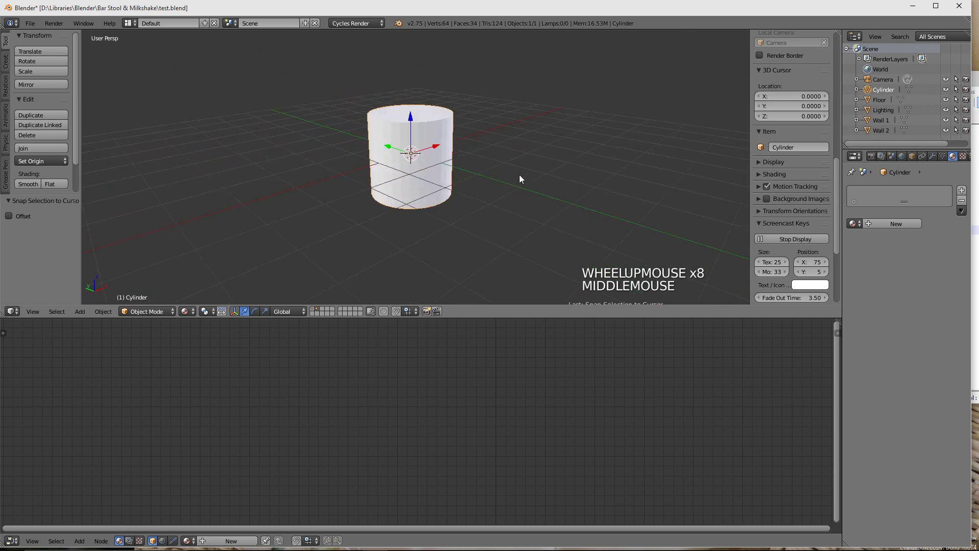
scroll(510, 170, "up", 1)
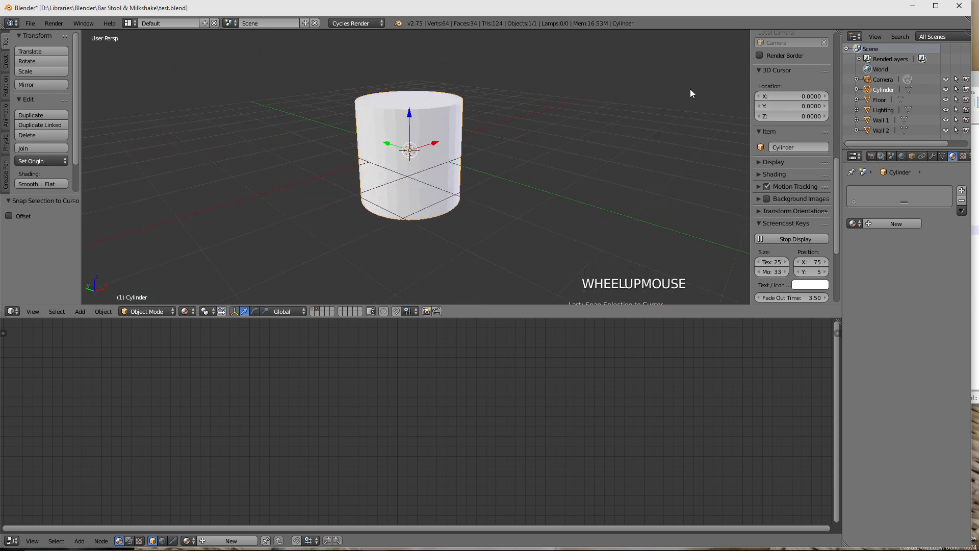
key("n")
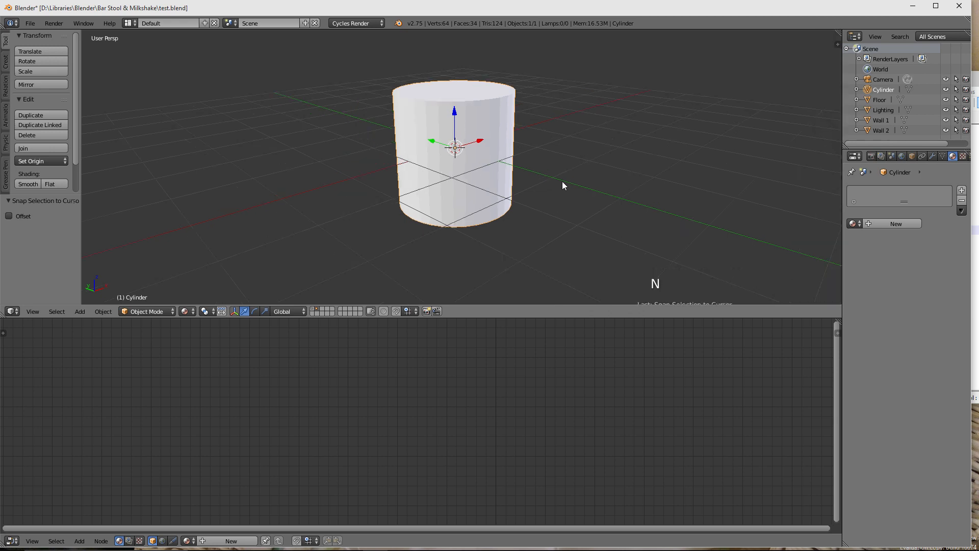
left_click_drag(470, 319, 464, 413)
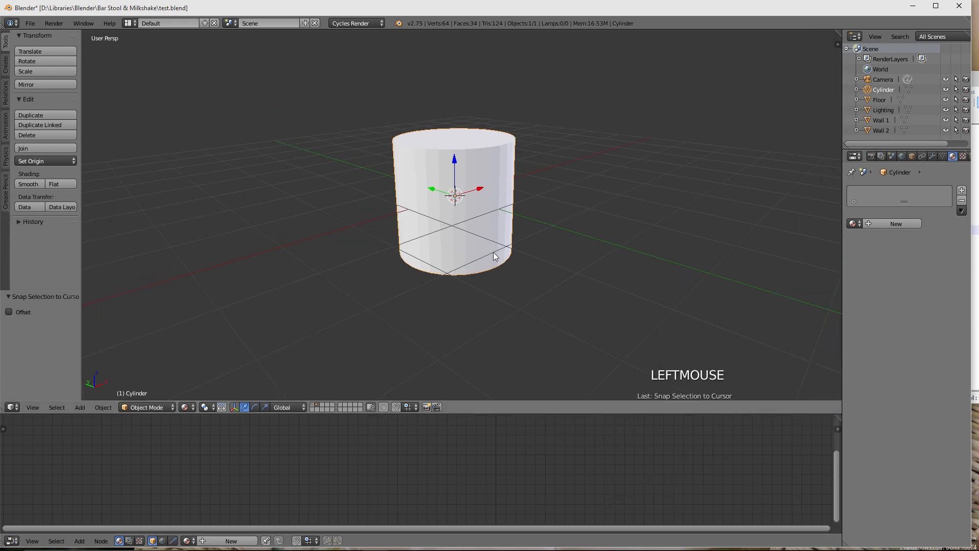
Step: Move the cylinder up 1 unit along the Z axis
key("g")
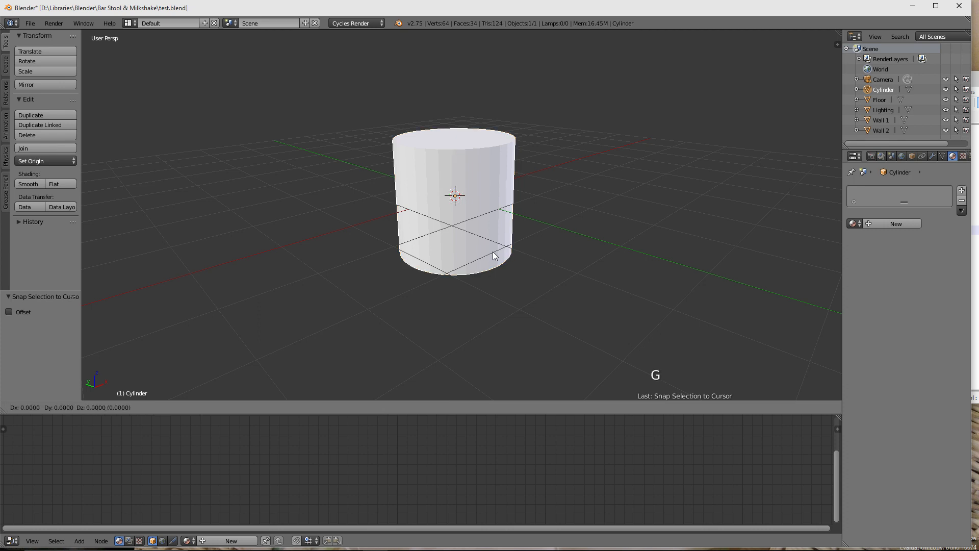
key("z")
key("1")
key("Return")
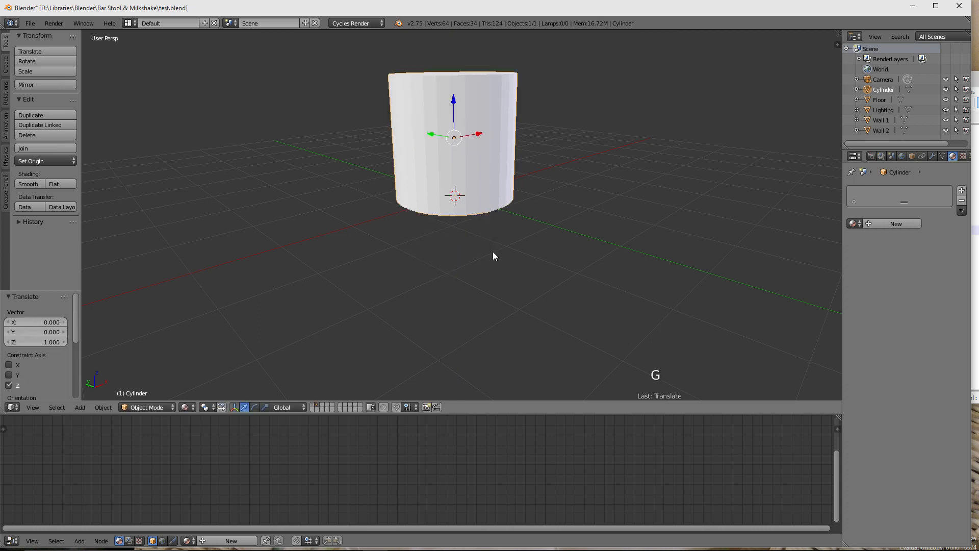
Step: Flatten the cylinder by scaling it to 0.3 along the Z axis
middle_click_drag(439, 271, 302, 215)
middle_click_drag(607, 148, 559, 154)
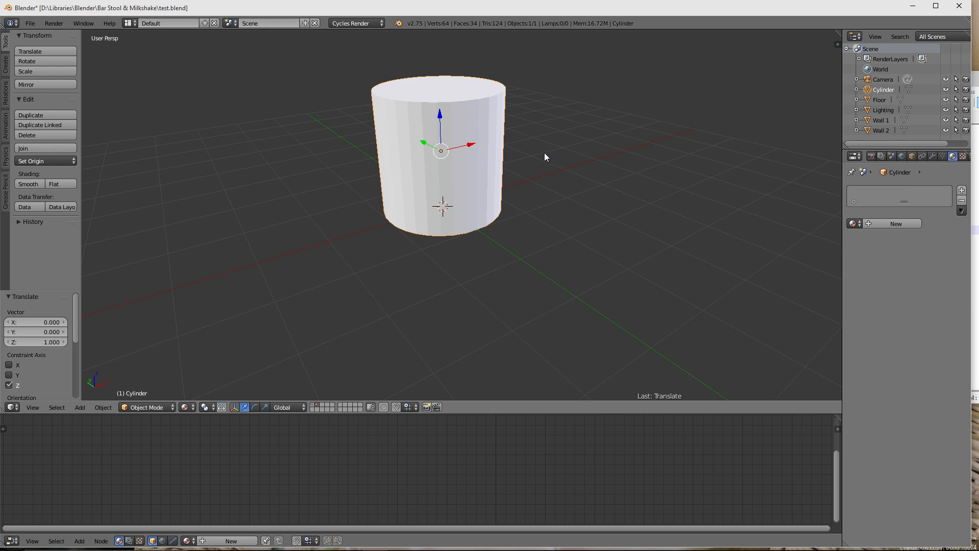
key("s")
type("z")
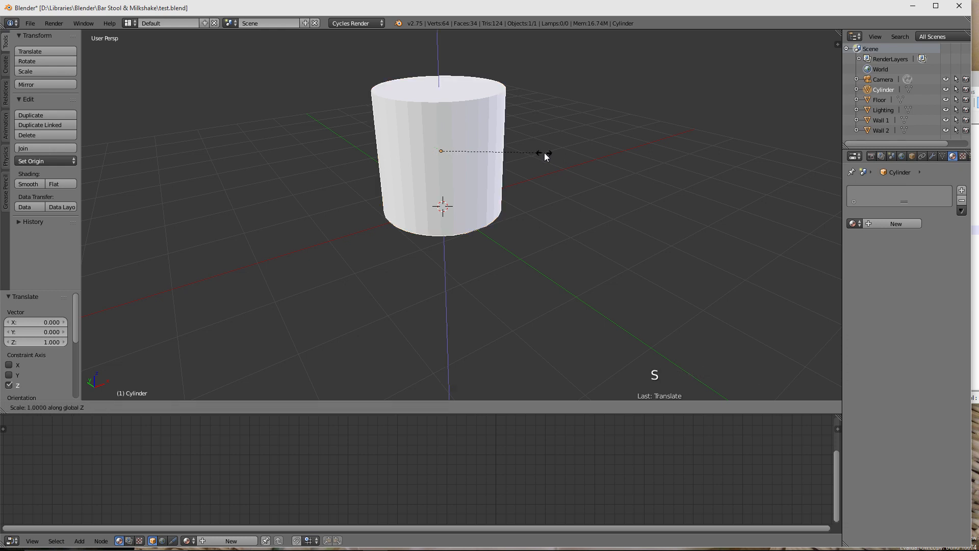
type("0.3")
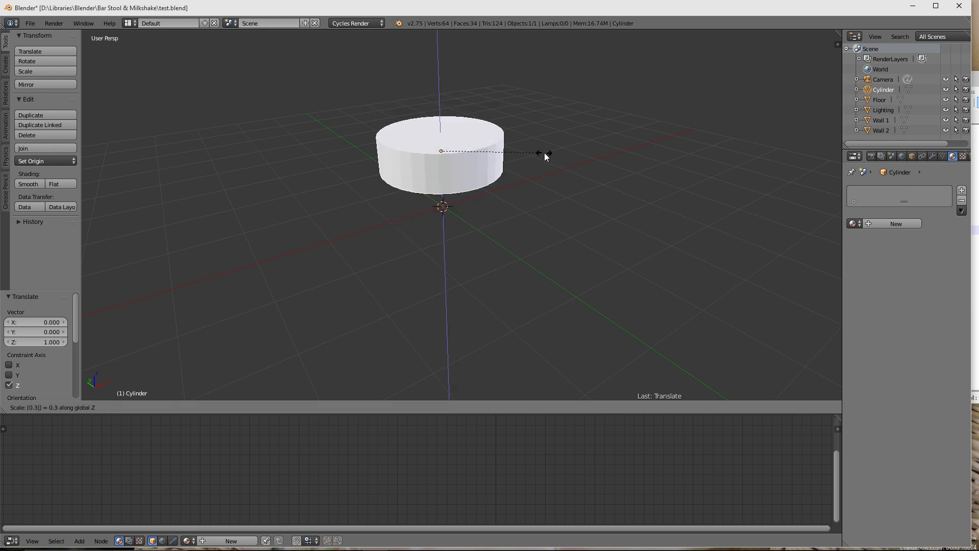
key("Return")
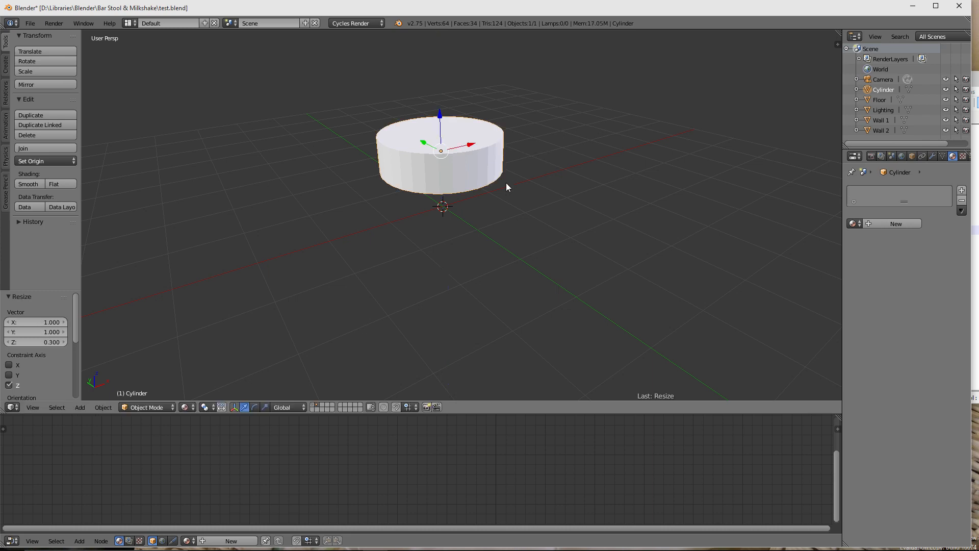
middle_click_drag(507, 185, 538, 192)
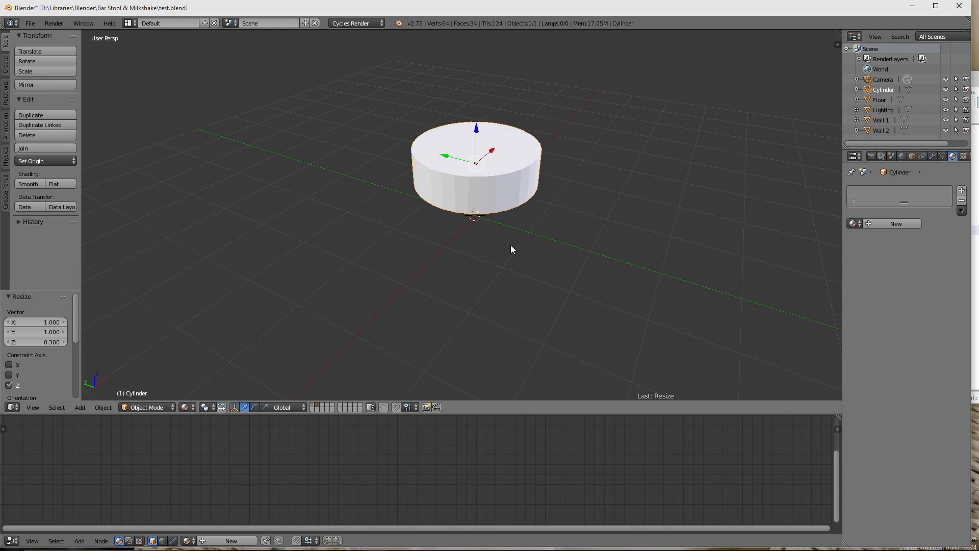
Step: Enter Edit Mode on the cylinder and add a Subdivision Surface modifier to it
mouse_move(572, 234)
middle_mouse_down()
mouse_move(571, 203)
mouse_move(573, 229)
middle_mouse_up()
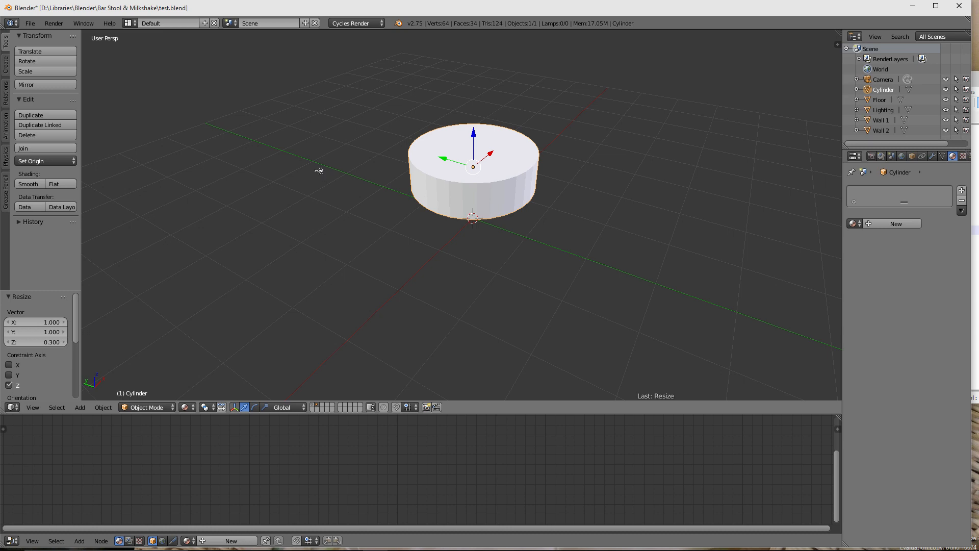
key("Tab")
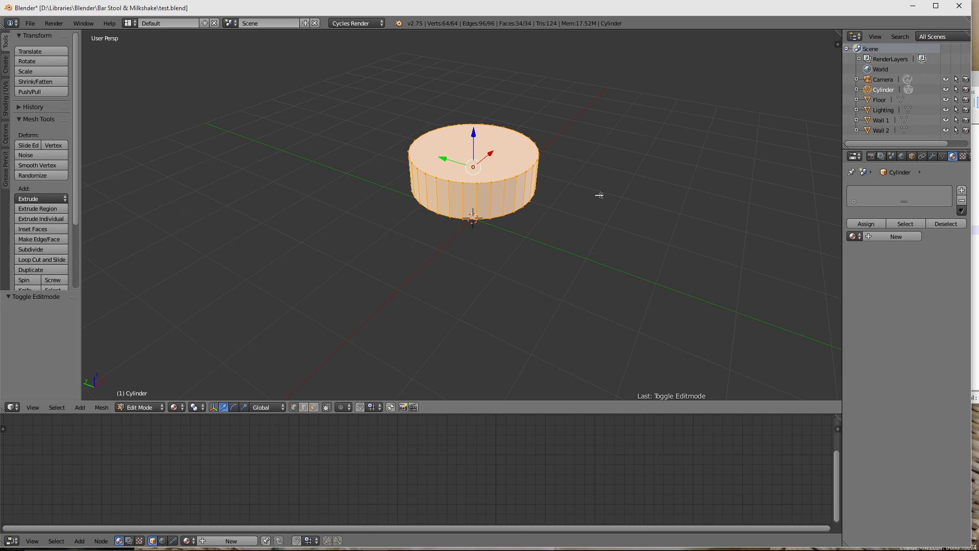
left_click(932, 156)
left_click(891, 191)
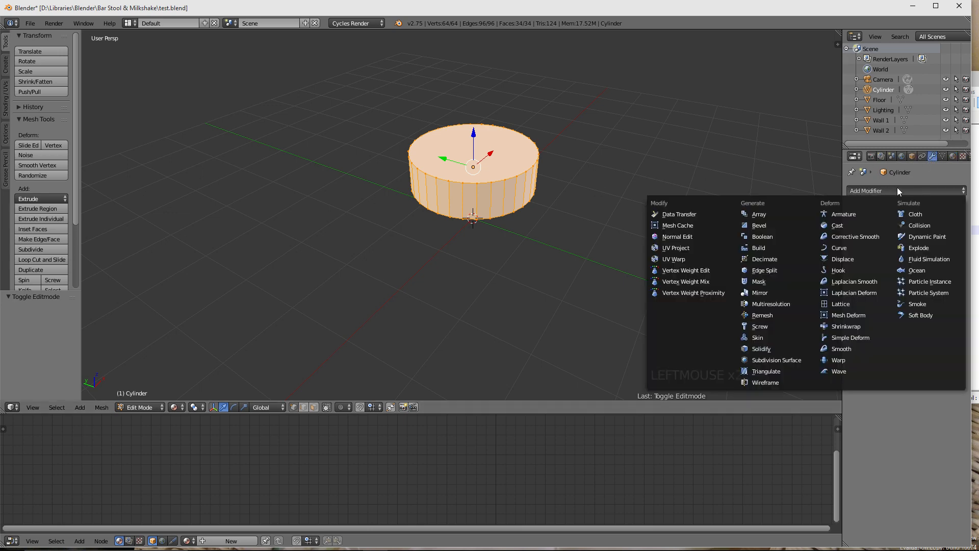
left_click(932, 155)
left_click(933, 156)
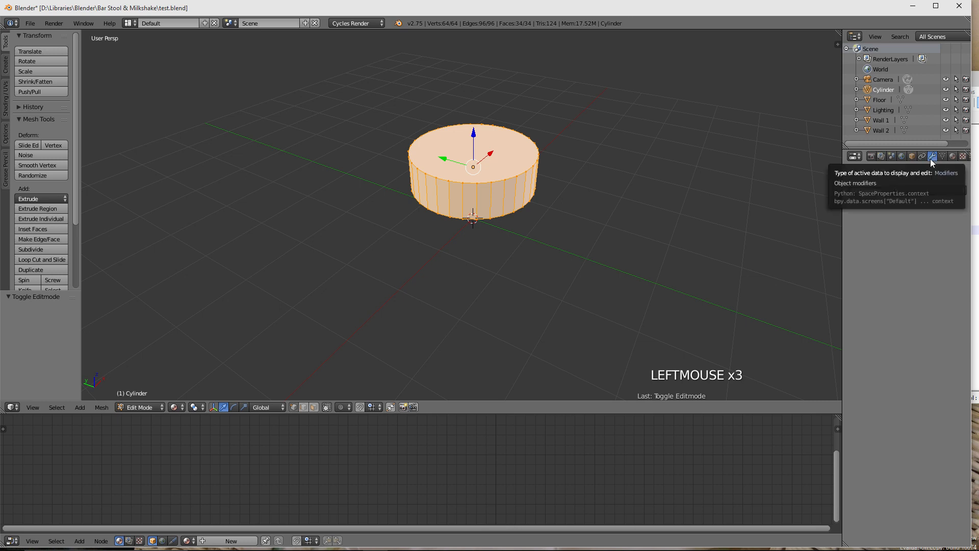
left_click(931, 156)
left_click(873, 191)
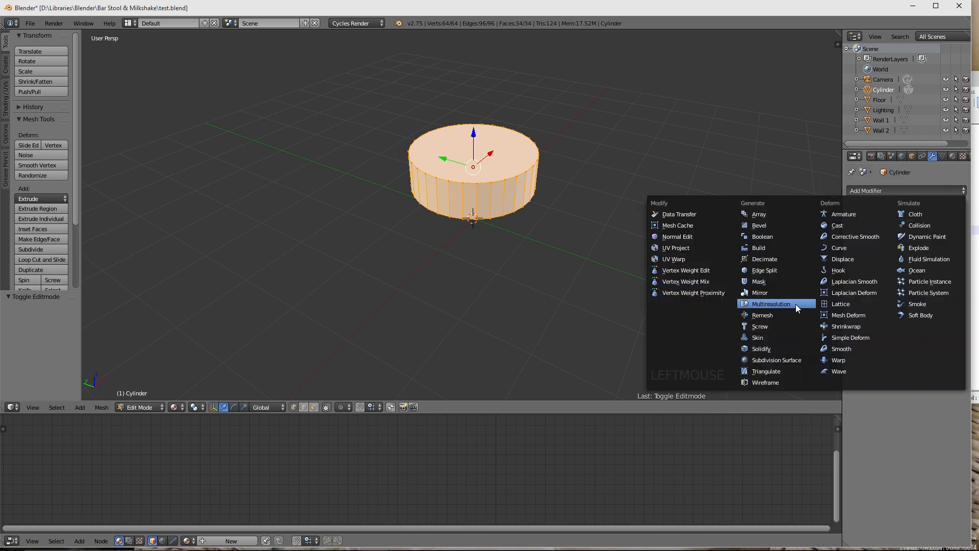
left_click(767, 360)
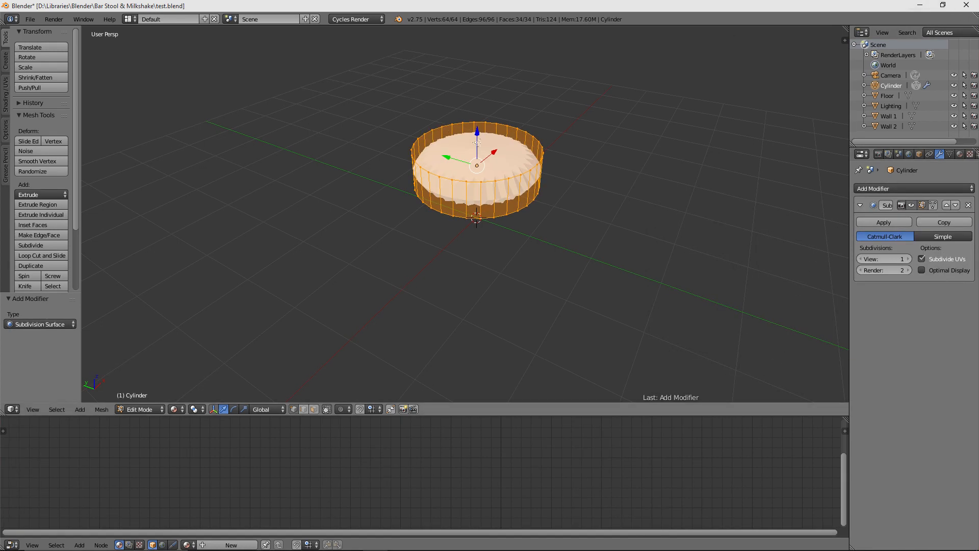
Step: Raise the Subdivision Surface modifier's view subdivisions to 6, and reduce them to 2 after checking the cylinder's shape
scroll(561, 203, "up", 3)
middle_click_drag(562, 203, 655, 181)
scroll(593, 207, "down", 2)
mouse_move(598, 178)
middle_mouse_down()
mouse_move(496, 187)
mouse_move(594, 199)
mouse_move(610, 181)
middle_mouse_up()
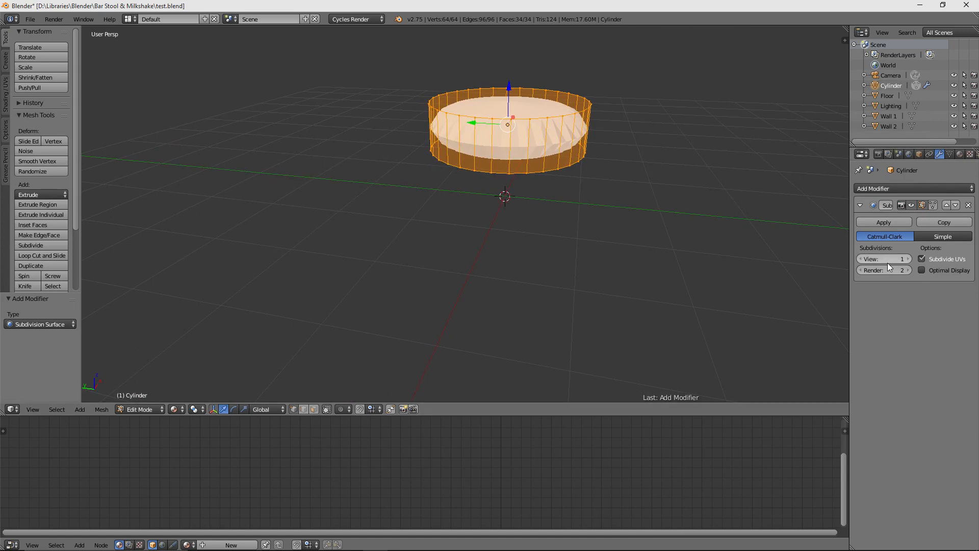
left_click(909, 259)
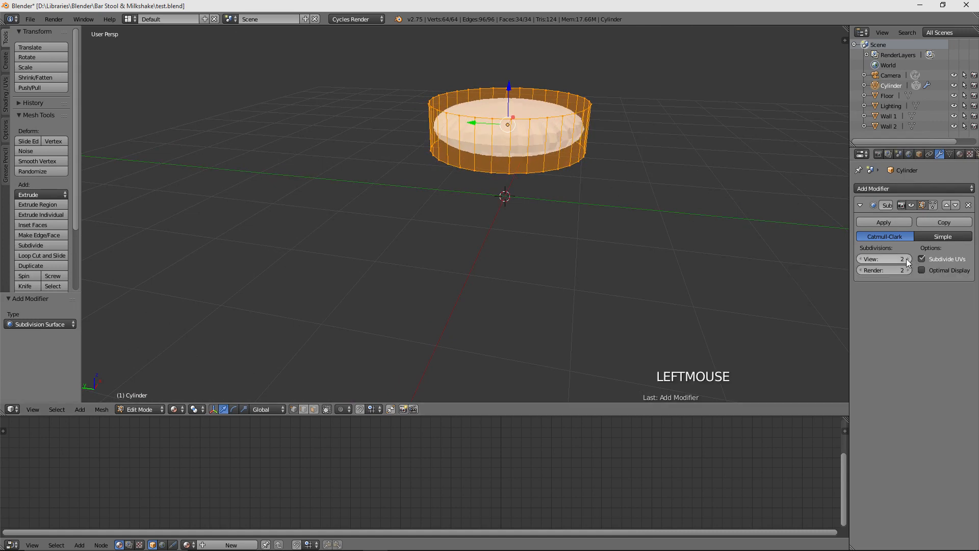
triple_click(909, 259)
triple_click(909, 259)
triple_click(909, 259)
middle_click_drag(660, 170, 632, 147)
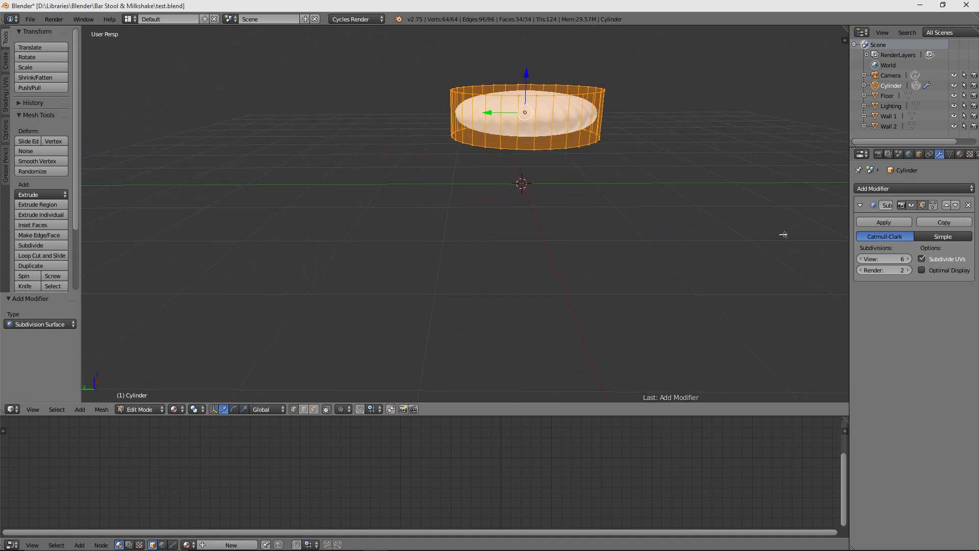
left_click(862, 260)
double_click(861, 260)
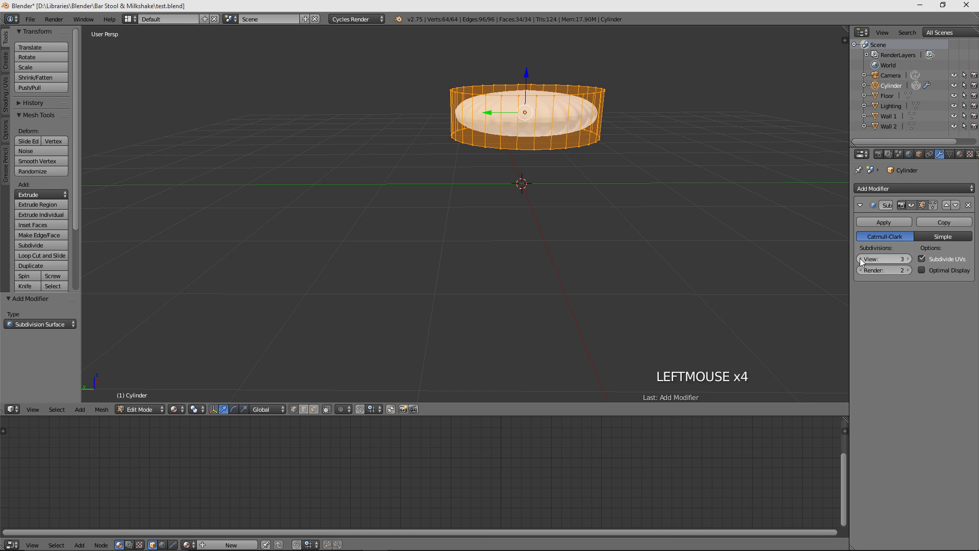
left_click(862, 260)
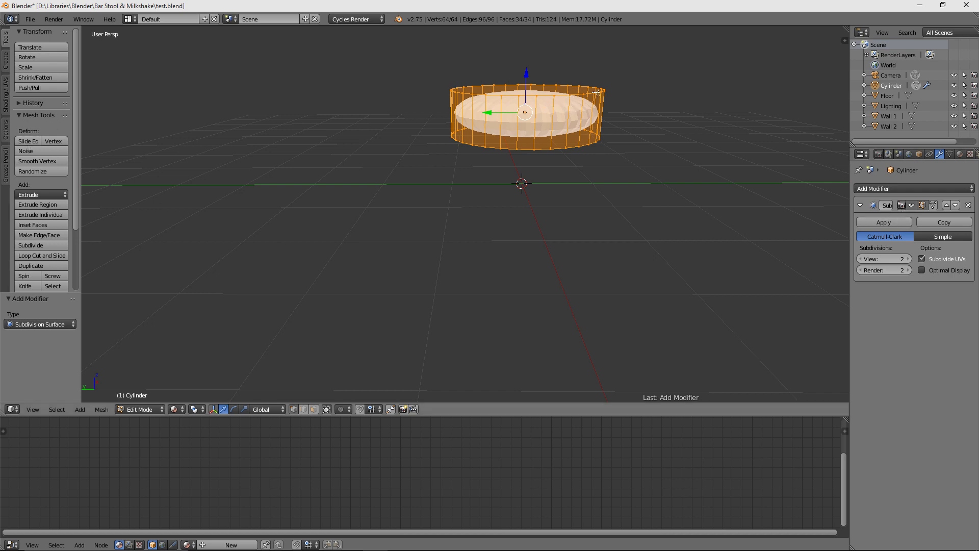
Step: Subdivide the whole cylinder mesh with one cut
left_click_drag(74, 135, 75, 158)
key("t")
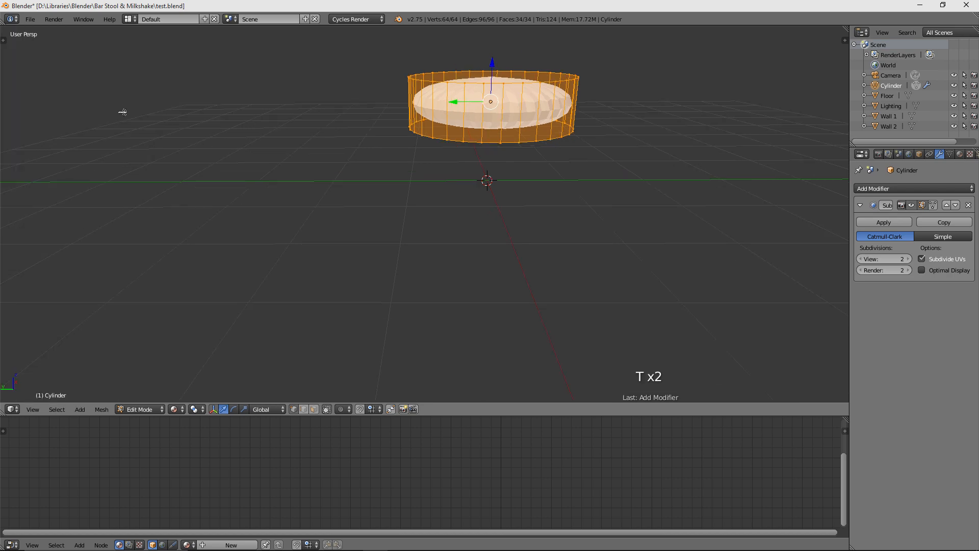
key("t")
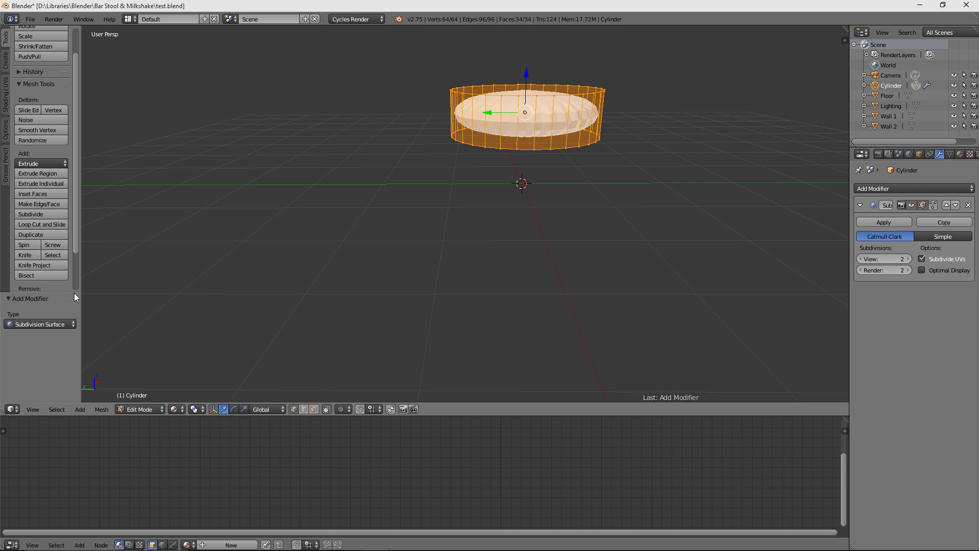
mouse_move(75, 240)
left_mouse_down()
mouse_move(75, 249)
mouse_move(71, 232)
left_mouse_up()
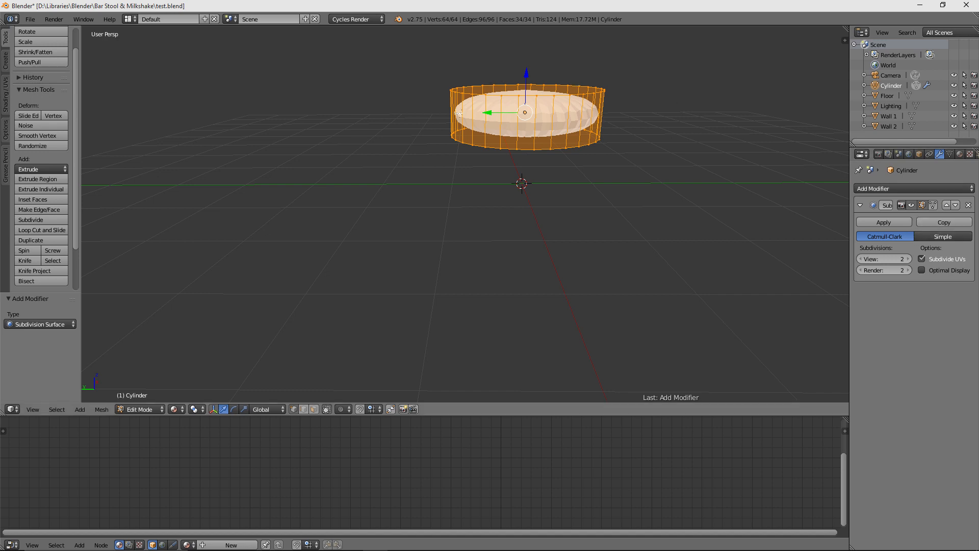
left_click(47, 222)
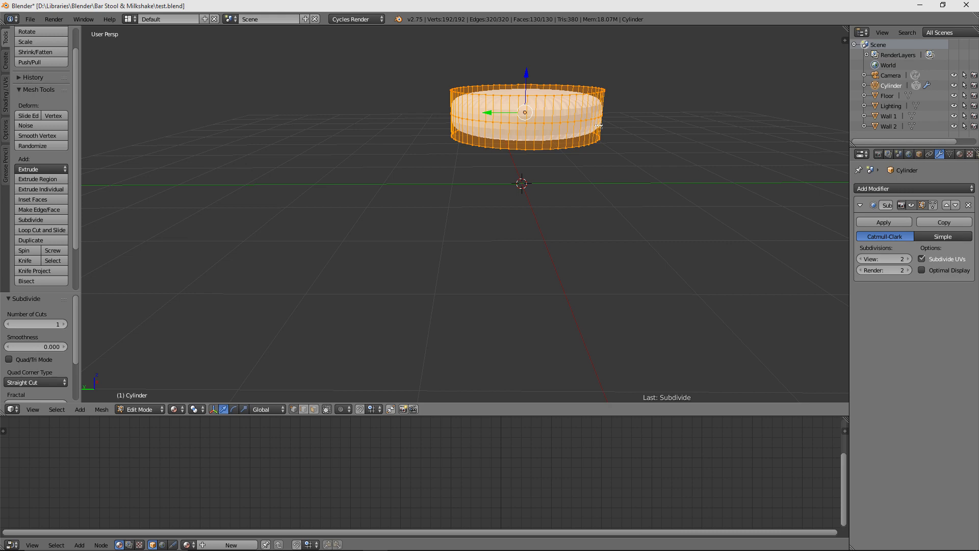
Step: Set both the view and render subdivisions of the Subdivision Surface modifier to 3
middle_click_drag(612, 101, 664, 146)
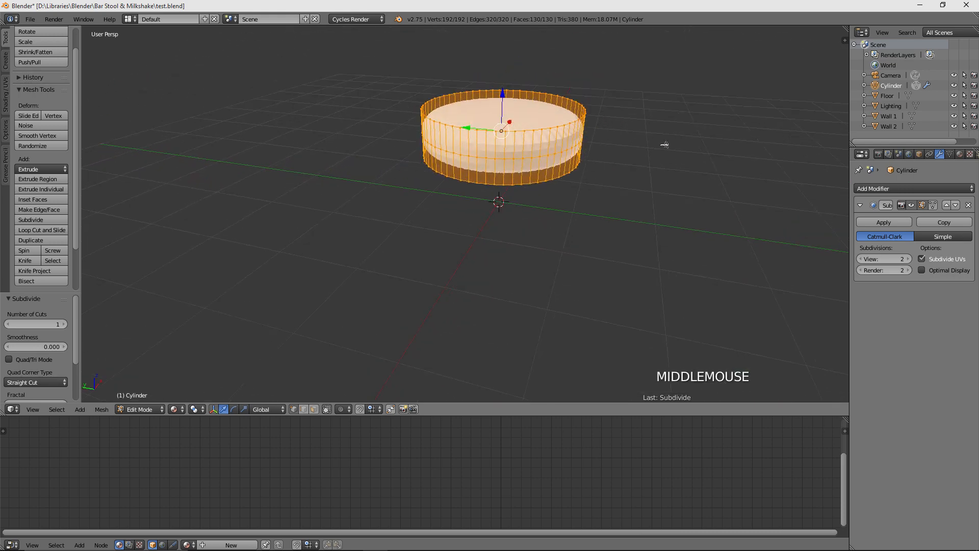
left_click(908, 259)
left_click(909, 269)
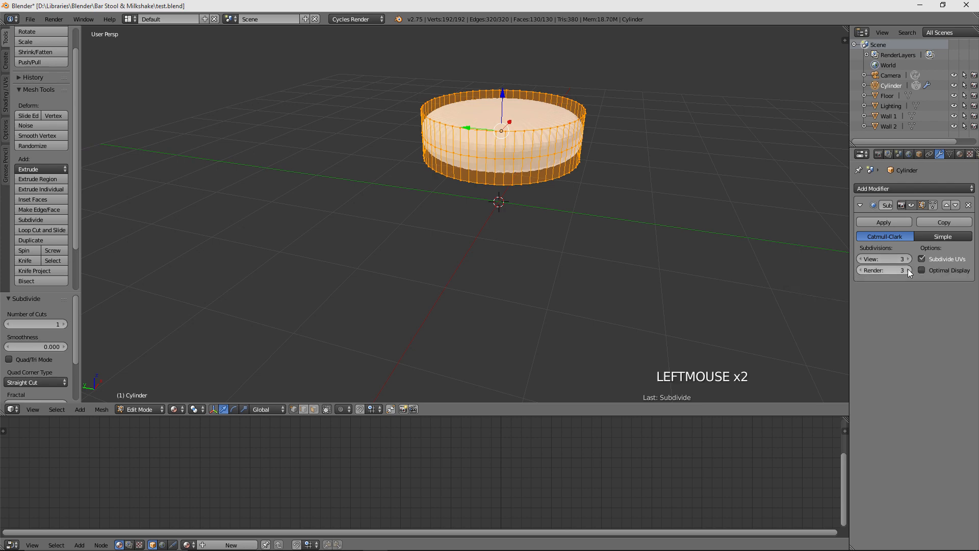
scroll(594, 182, "up", 1)
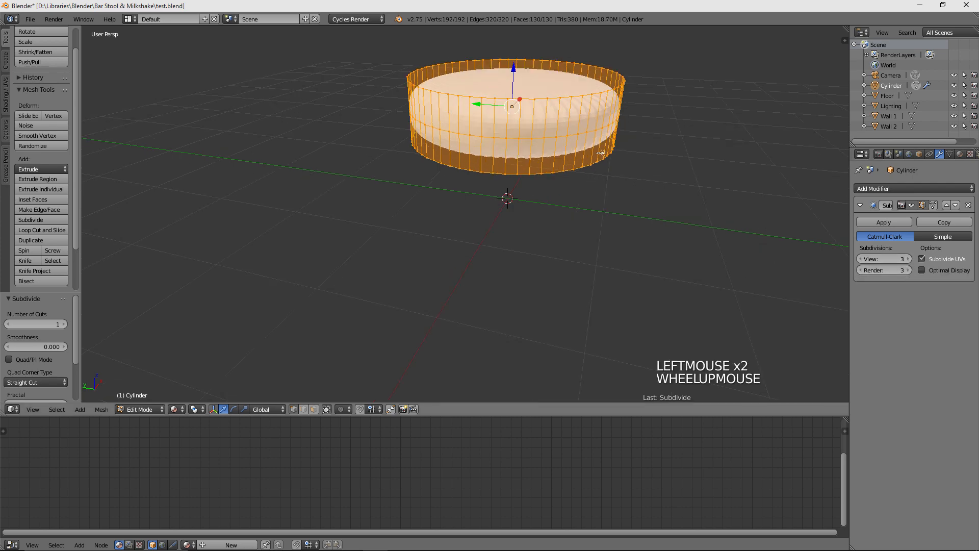
mouse_move(610, 133)
middle_mouse_down()
mouse_move(652, 116)
mouse_move(666, 124)
mouse_move(607, 150)
mouse_move(602, 142)
middle_mouse_up()
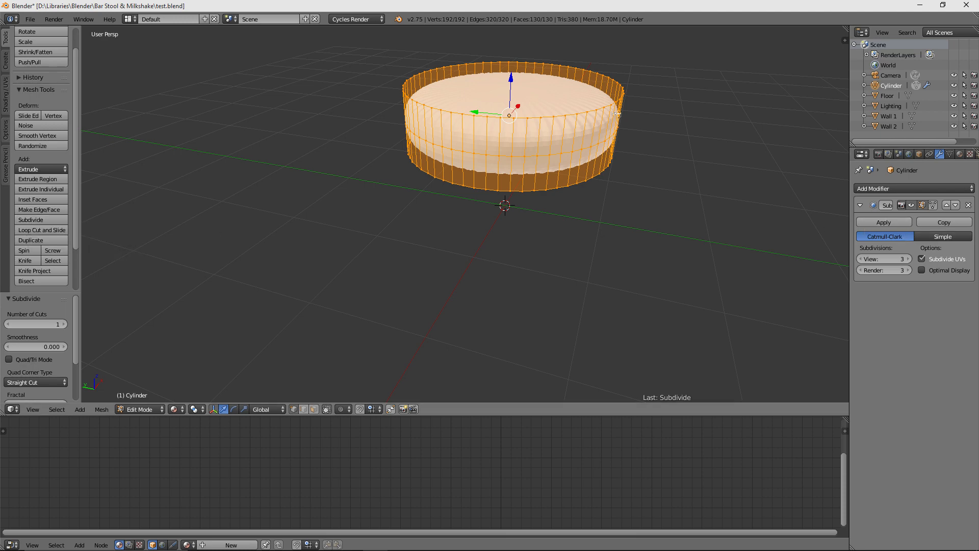
scroll(672, 129, "up", 2)
middle_click_drag(672, 129, 646, 147)
scroll(663, 141, "down", 3)
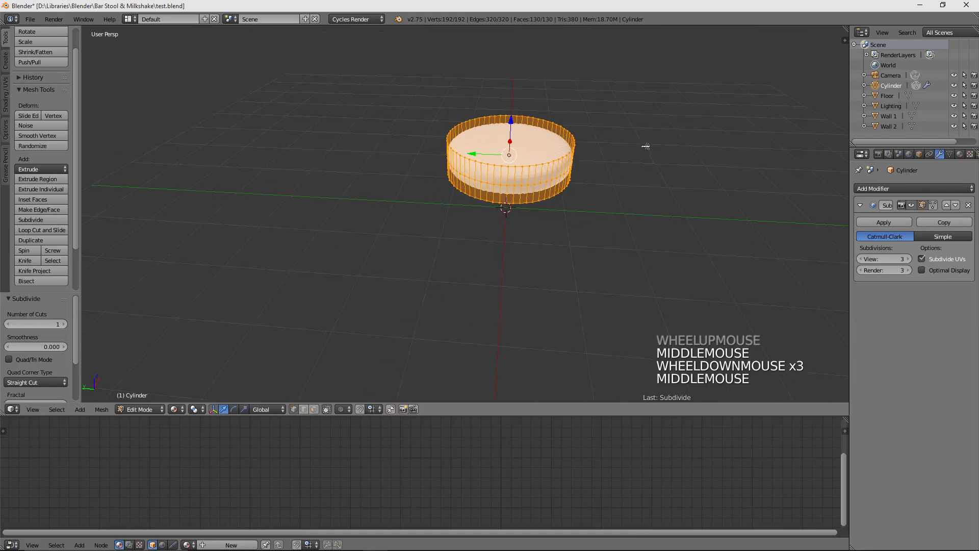
Step: Rename the Cylinder object to "Seat Cushion" in the outliner
left_click(891, 86)
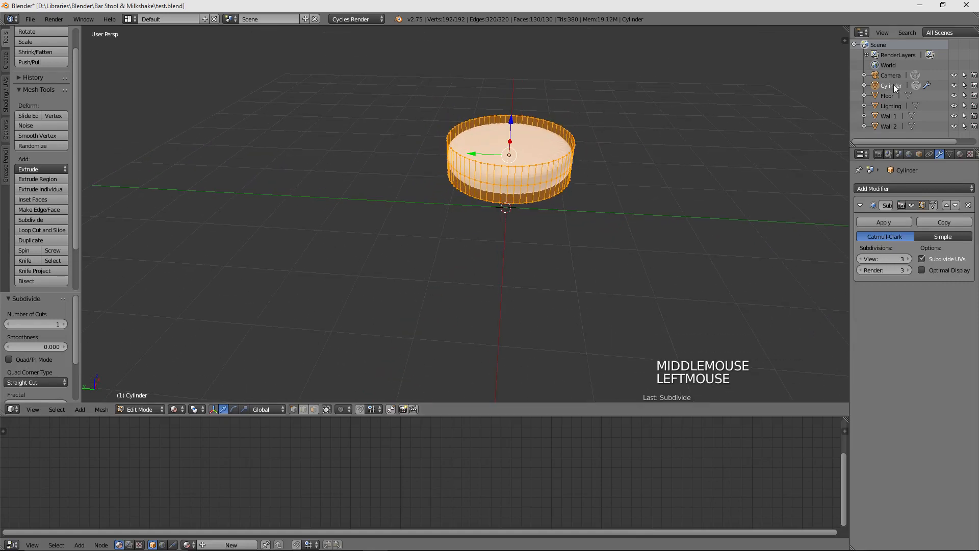
left_click(892, 87)
left_click(892, 87)
triple_click(892, 86)
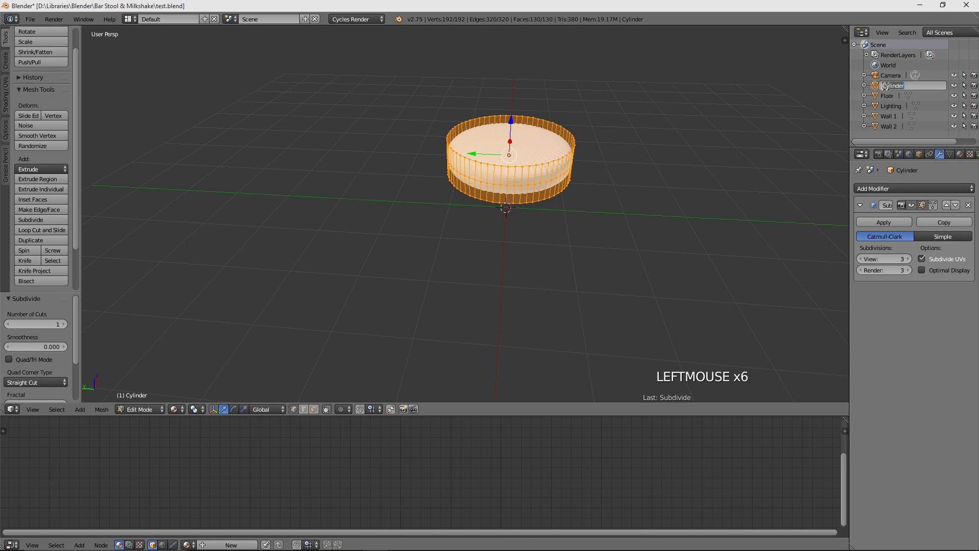
type("Seat Cushio")
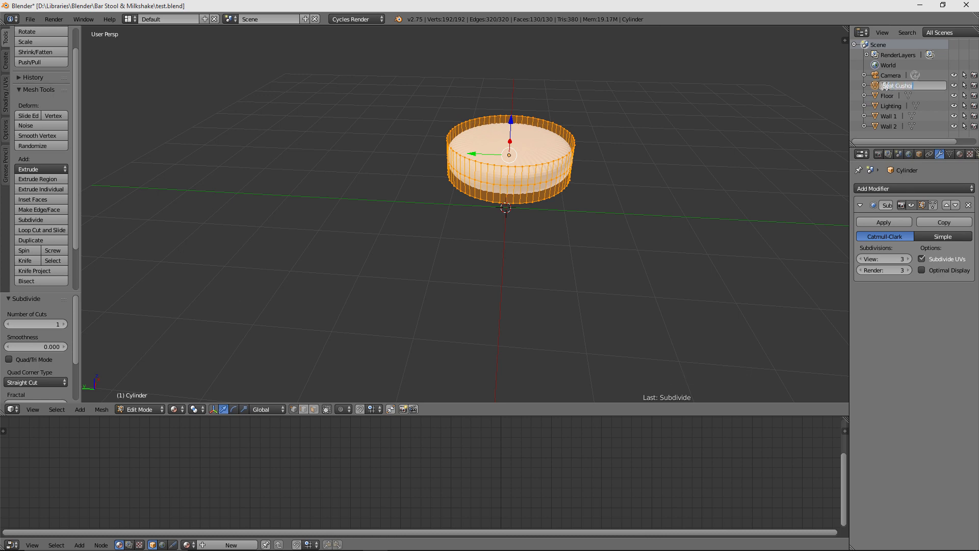
key("BackSpace")
key("BackSpace")
type("ion")
key("Return")
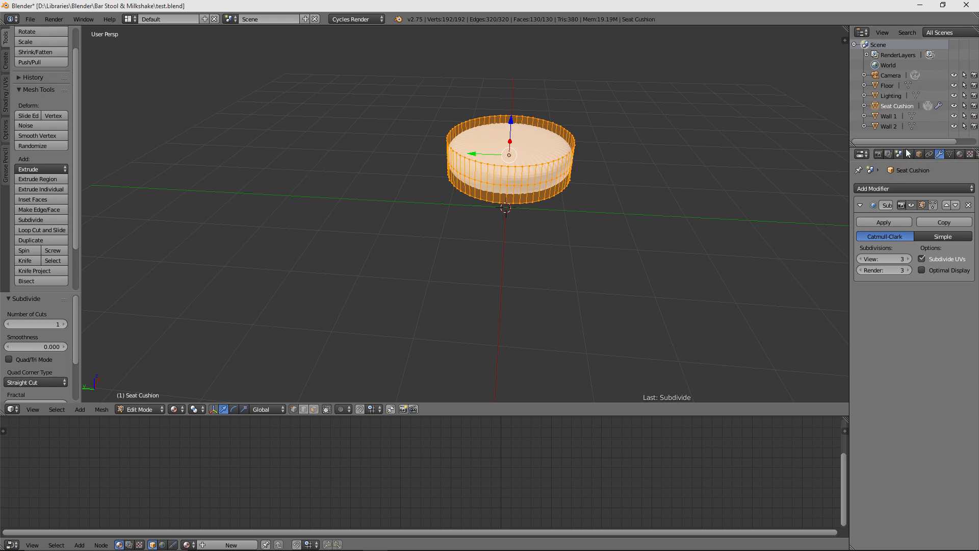
Step: Display the seat cushion's material settings and enlarge the node editor
left_click(961, 154)
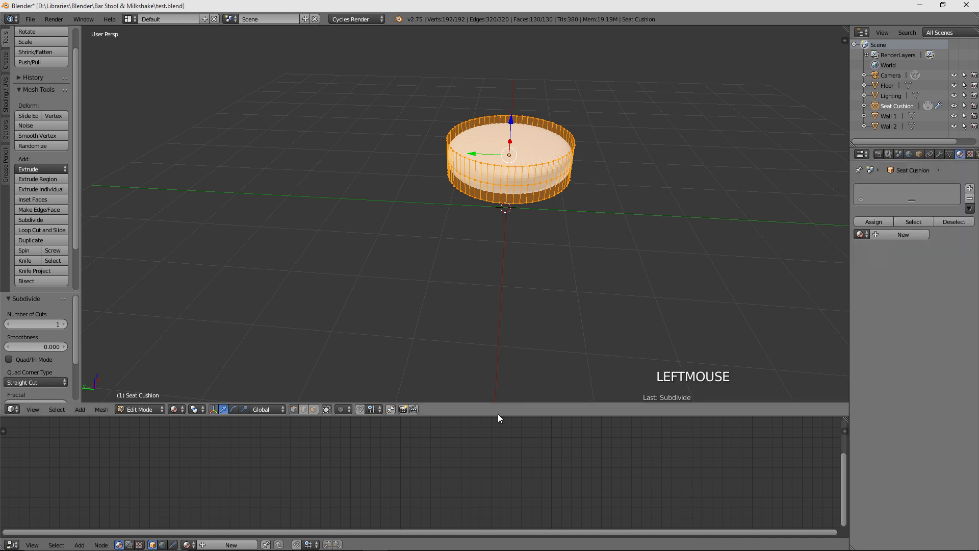
left_click_drag(496, 415, 504, 336)
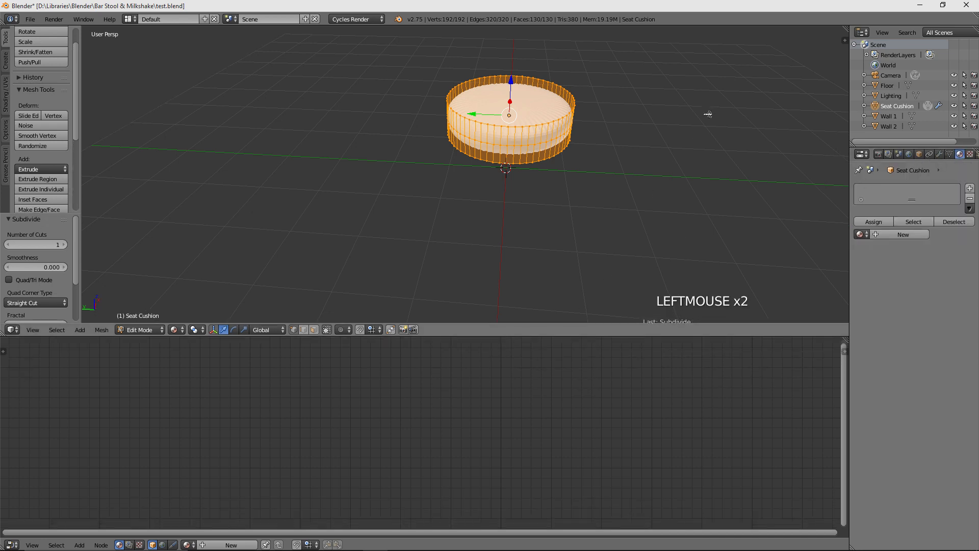
scroll(708, 114, "down", 1)
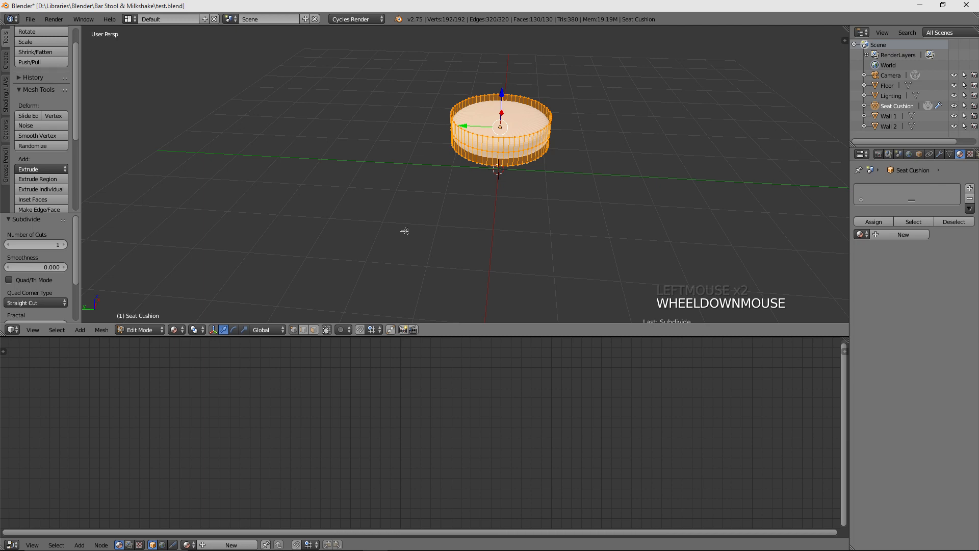
Step: Return the seat cushion to Object Mode and show the first layer with the tiled floor and walls
key("Tab")
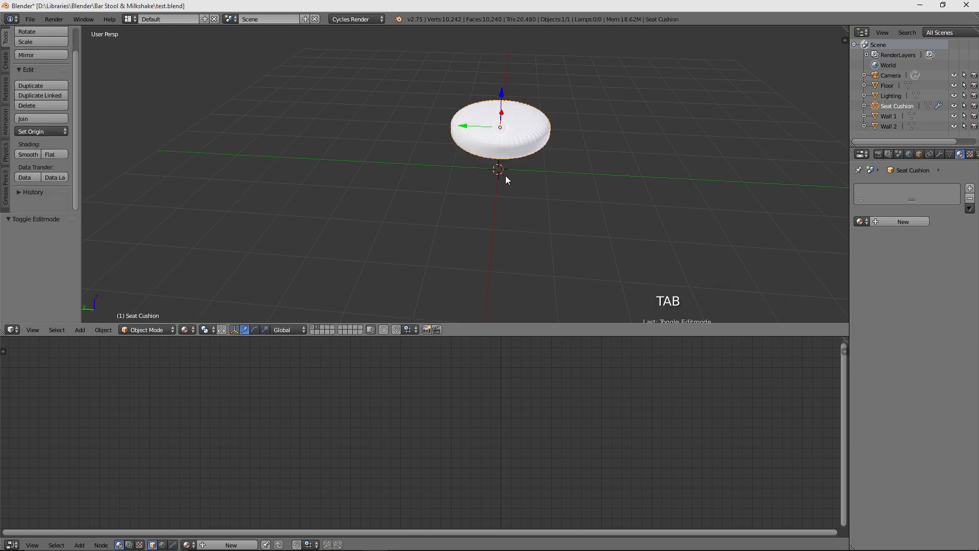
middle_click_drag(557, 183, 567, 156)
scroll(537, 182, "up", 2)
scroll(537, 182, "down", 2)
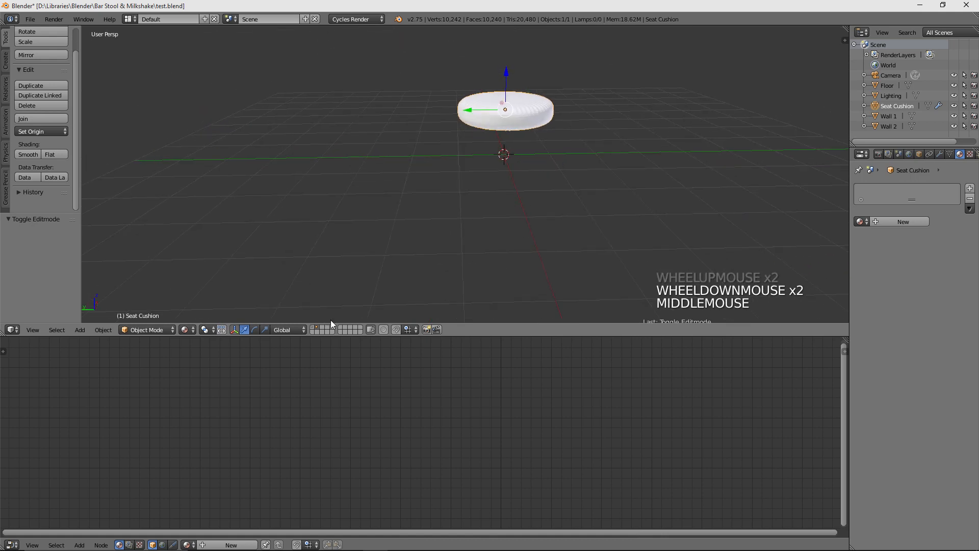
left_click(313, 330)
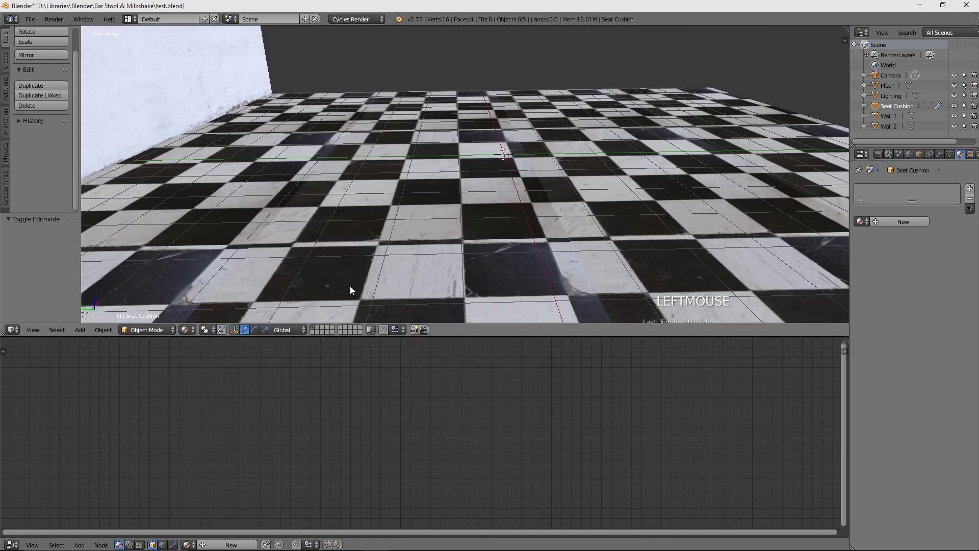
scroll(350, 286, "down", 4)
middle_click_drag(504, 204, 420, 199)
key("1")
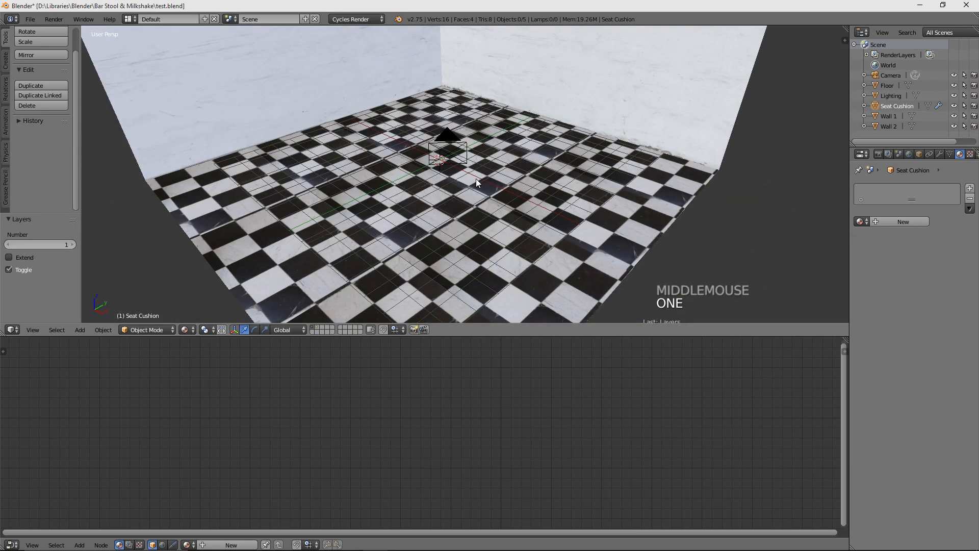
scroll(476, 179, "down", 2)
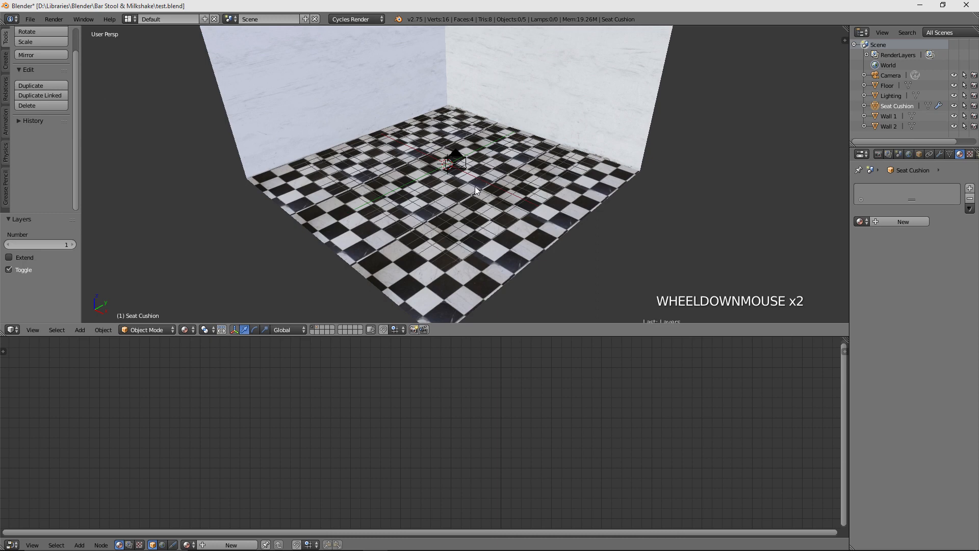
Step: Select Wall 1 and copy all of its material nodes to the clipboard
right_click(553, 108)
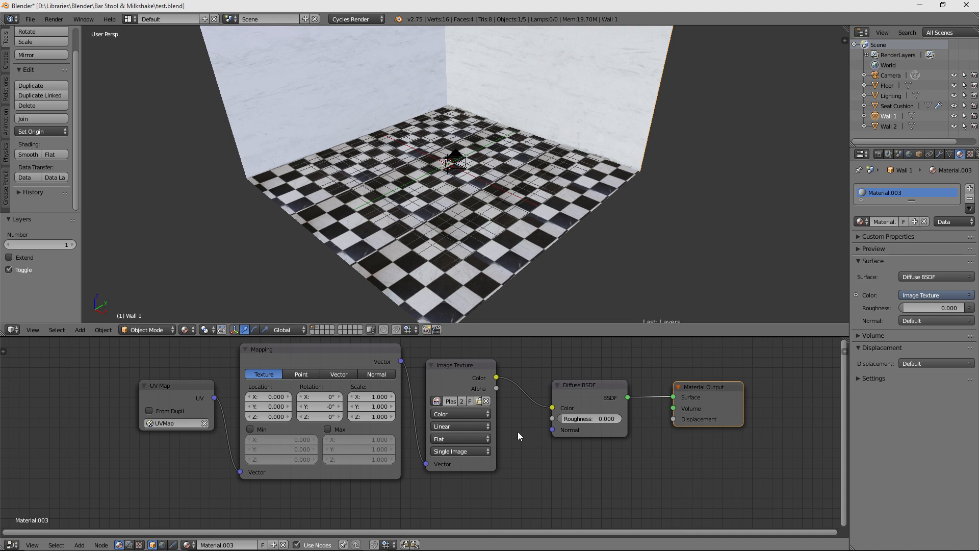
key("a")
key("a")
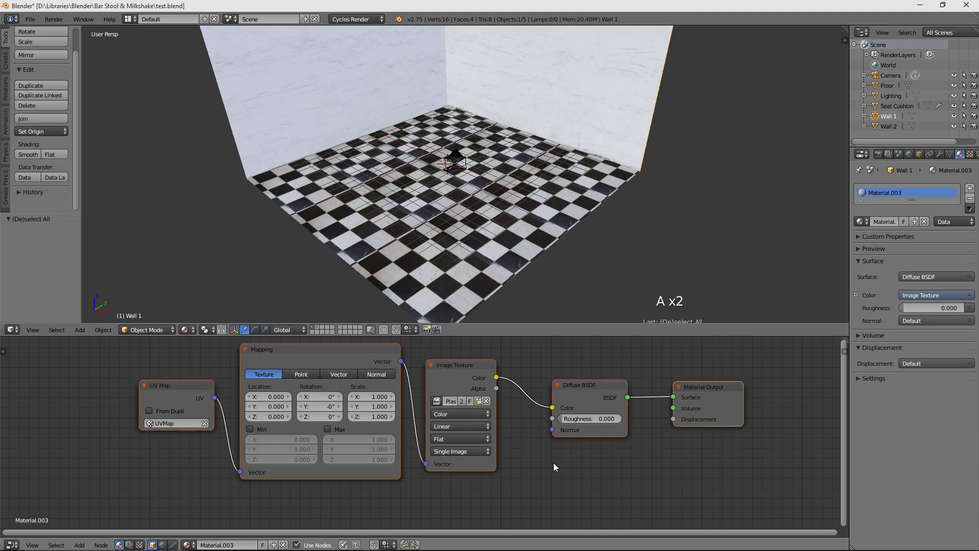
key("ctrl+c")
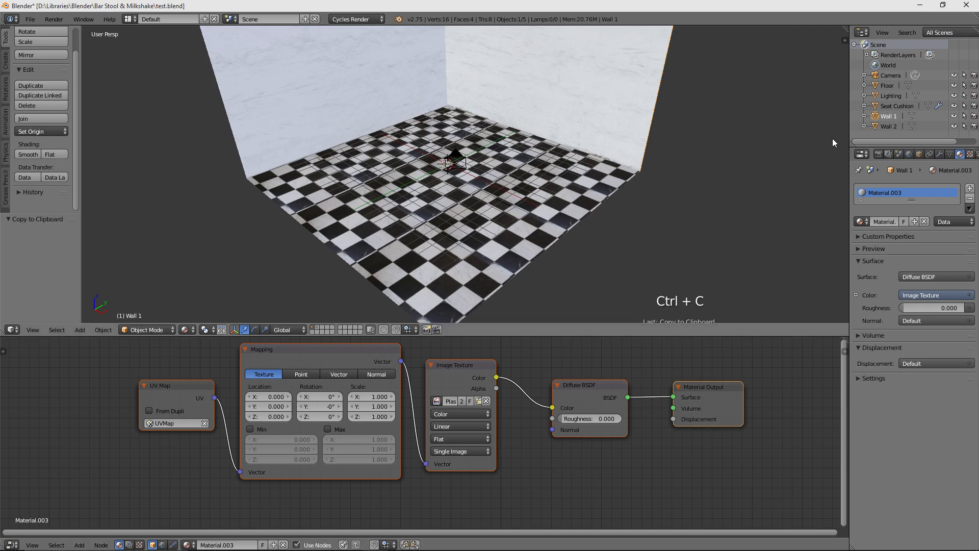
Step: Select the seat cushion on the second layer and try to paste the copied wall nodes into its node editor
left_click(892, 108)
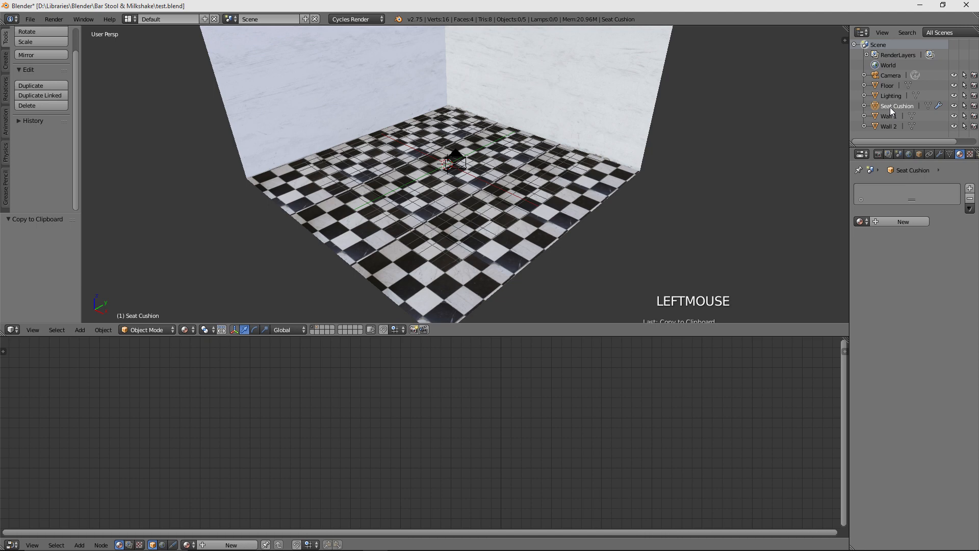
key("2")
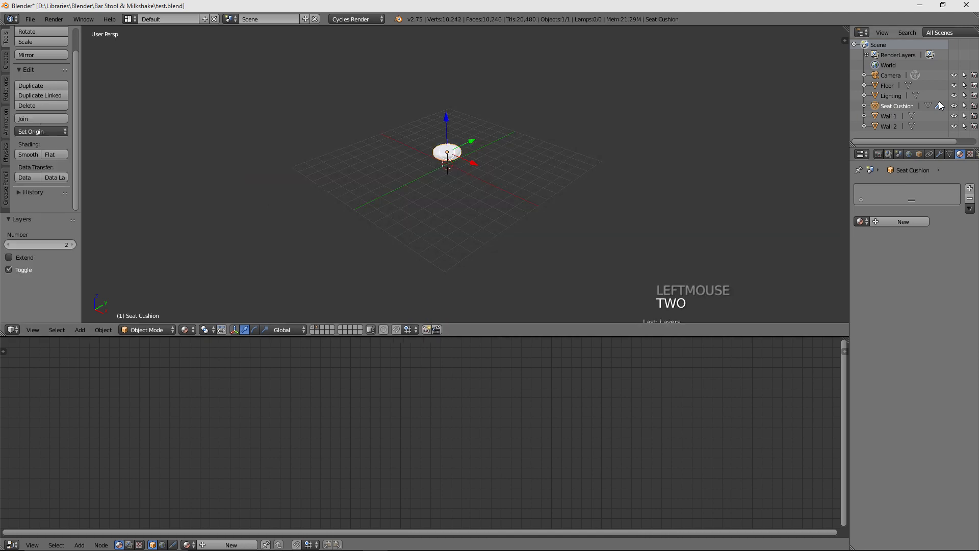
left_click(897, 107)
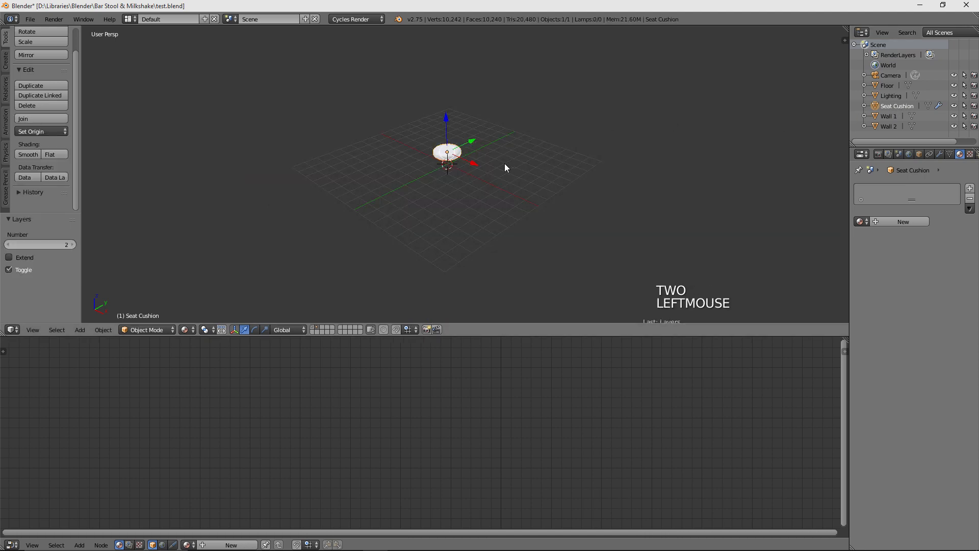
key("2")
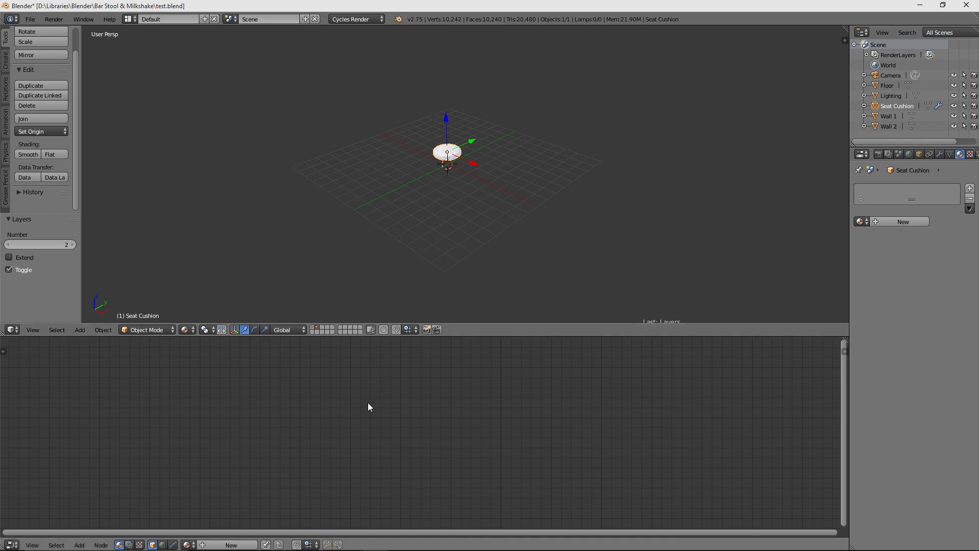
key("ctrl+v")
key("shift+d")
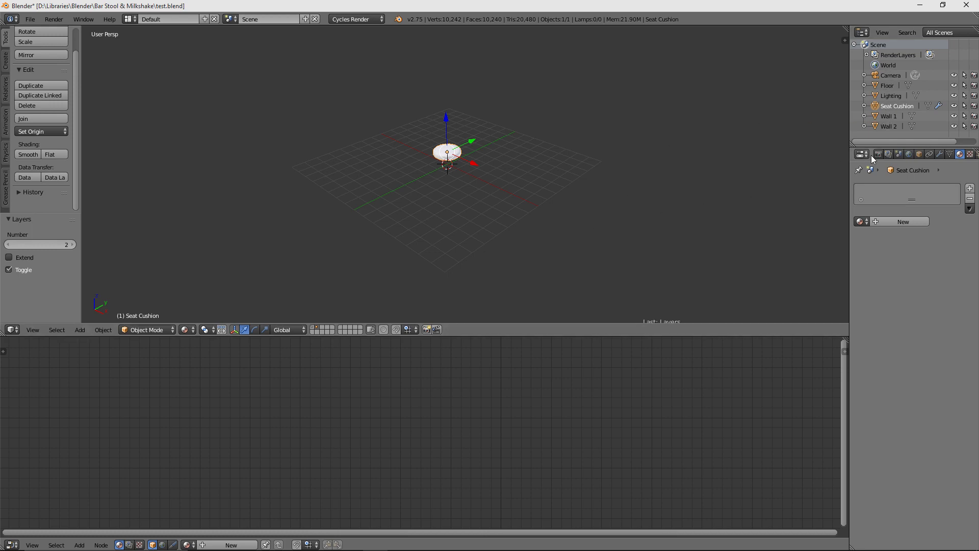
Step: Create a new material for the seat cushion and space its Diffuse BSDF and Material Output nodes apart
left_click(882, 222)
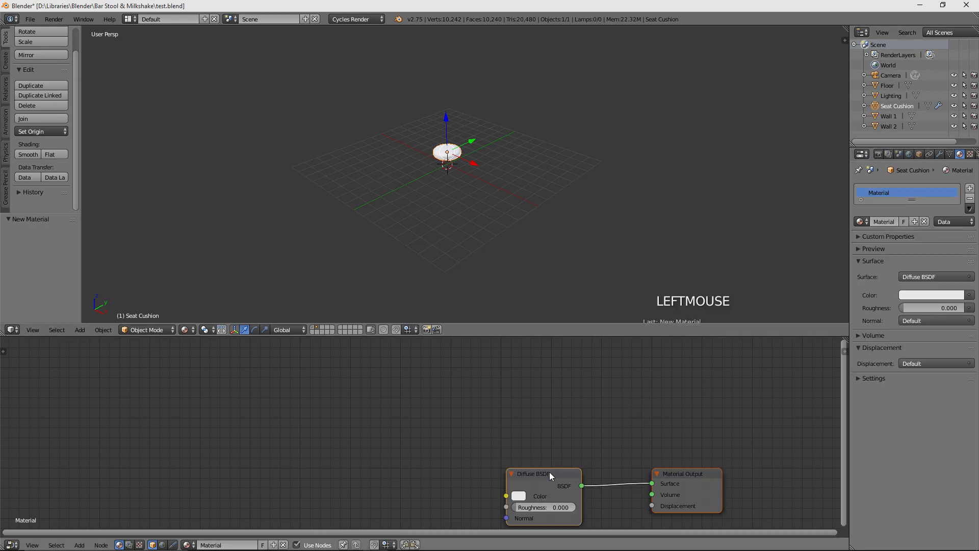
left_click_drag(550, 472, 537, 404)
left_click_drag(687, 475, 642, 395)
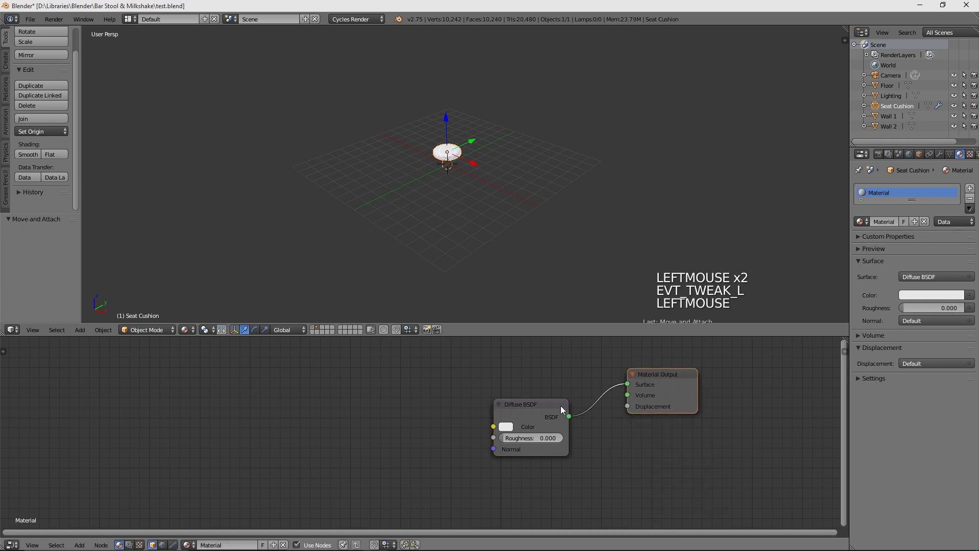
left_click_drag(561, 408, 555, 378)
left_click(504, 394)
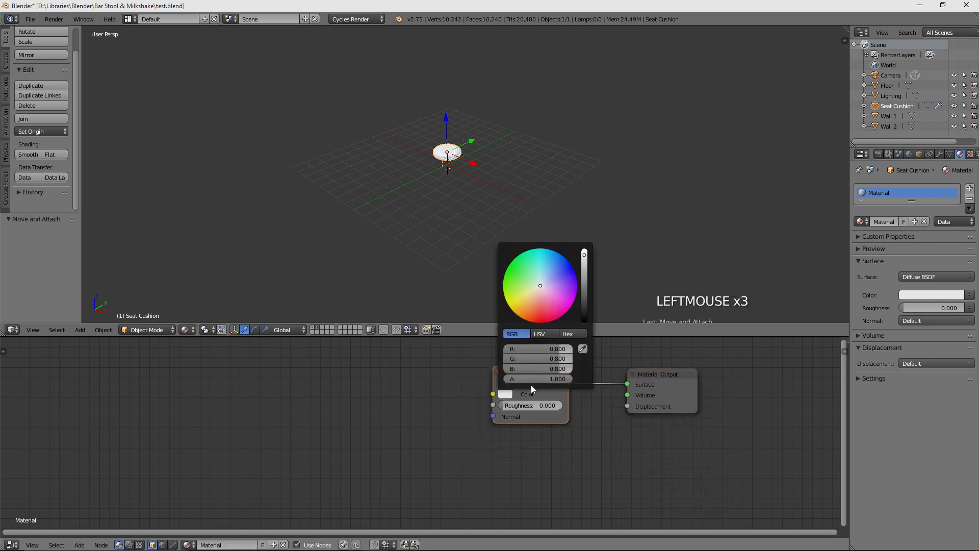
left_click(520, 405)
left_click(508, 432)
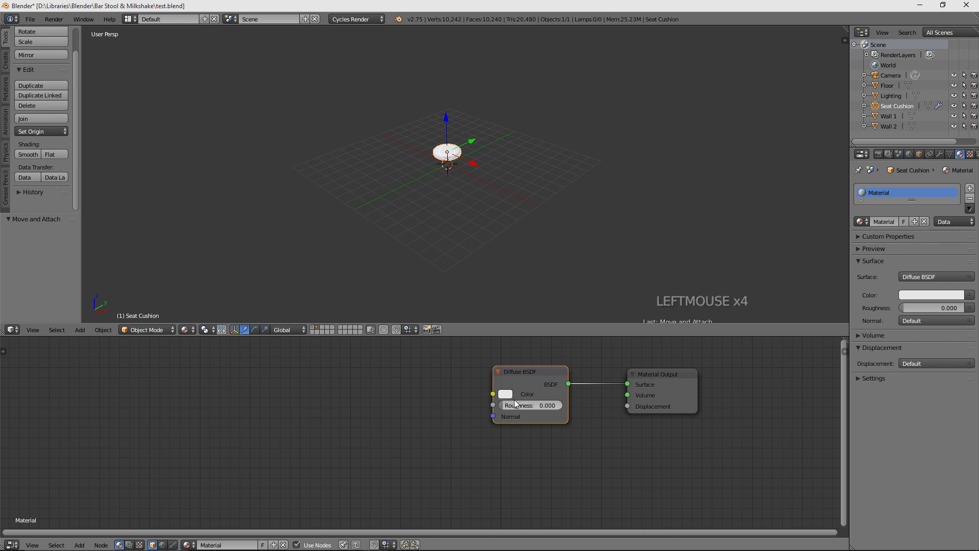
left_click_drag(516, 372, 436, 369)
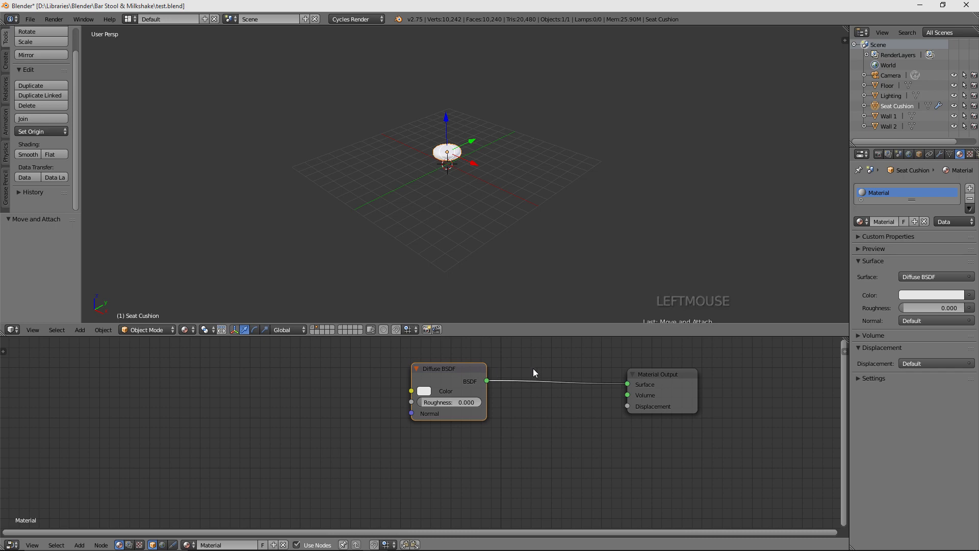
Step: Cut the link between the Diffuse BSDF and Material Output nodes, removing the reroute point added on it
left_click_drag(539, 356, 530, 426, "shift")
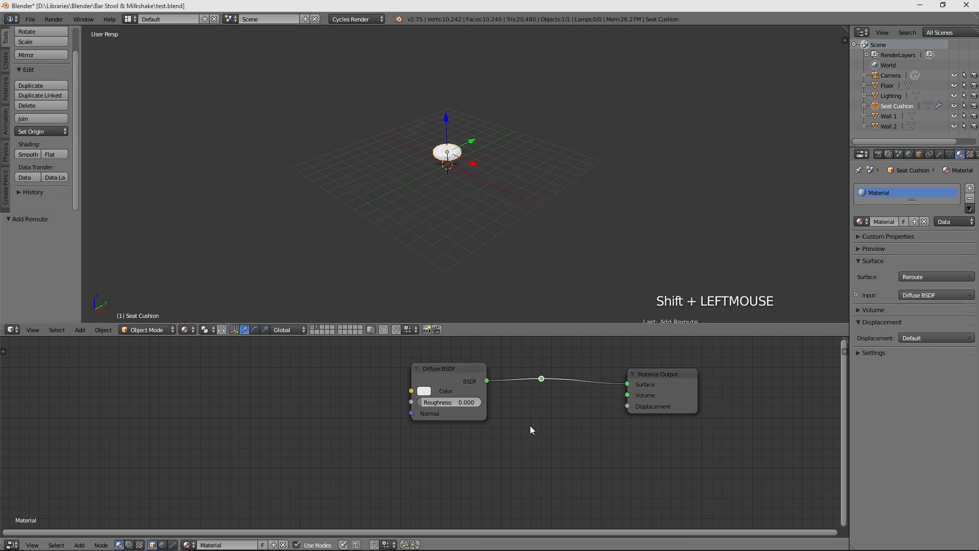
mouse_move(552, 362)
left_mouse_down("ctrl")
mouse_move(521, 390)
mouse_move(509, 438)
left_mouse_up("ctrl")
right_click(541, 378)
right_click(541, 378)
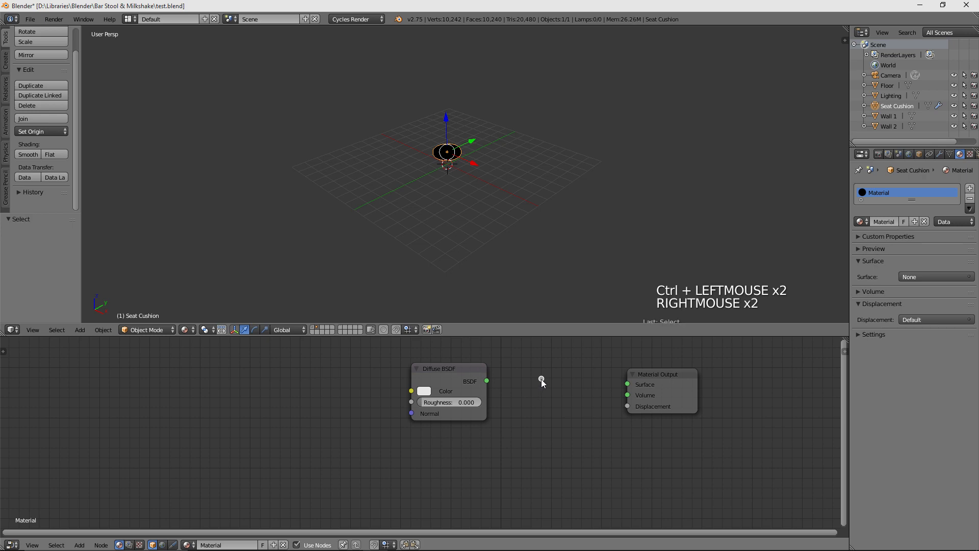
left_click(541, 379)
right_click(541, 379)
key("Delete")
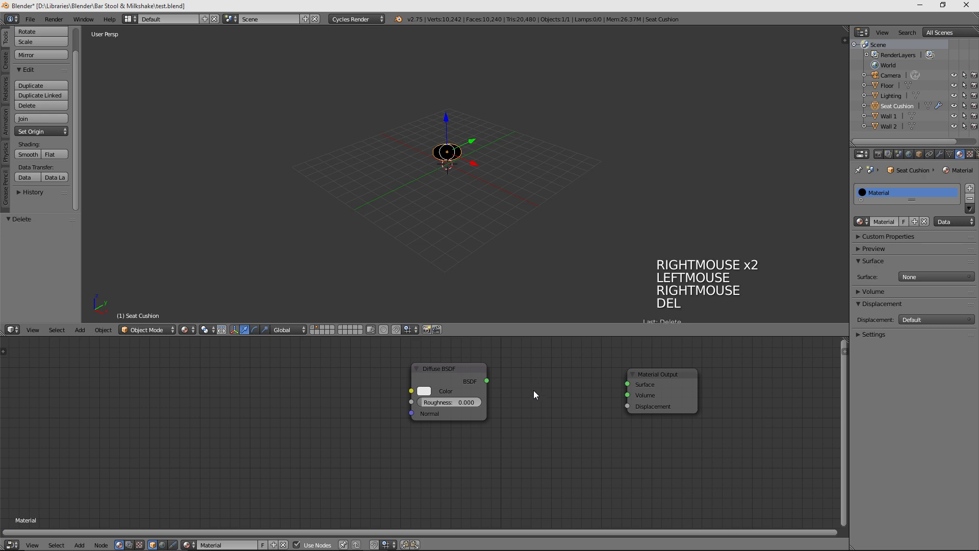
Step: Add a Mix Shader node between the Diffuse BSDF and Material Output nodes
key("shift+a")
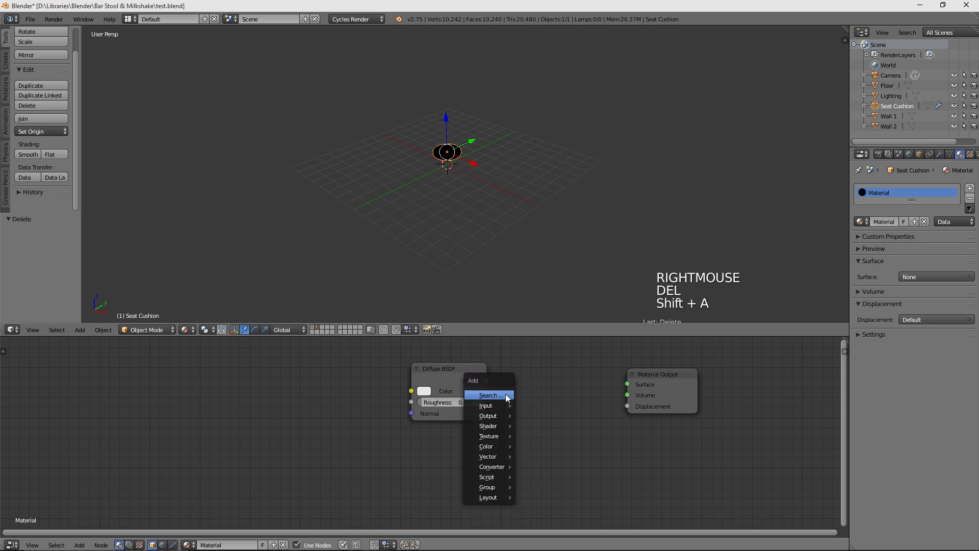
mouse_move(502, 424)
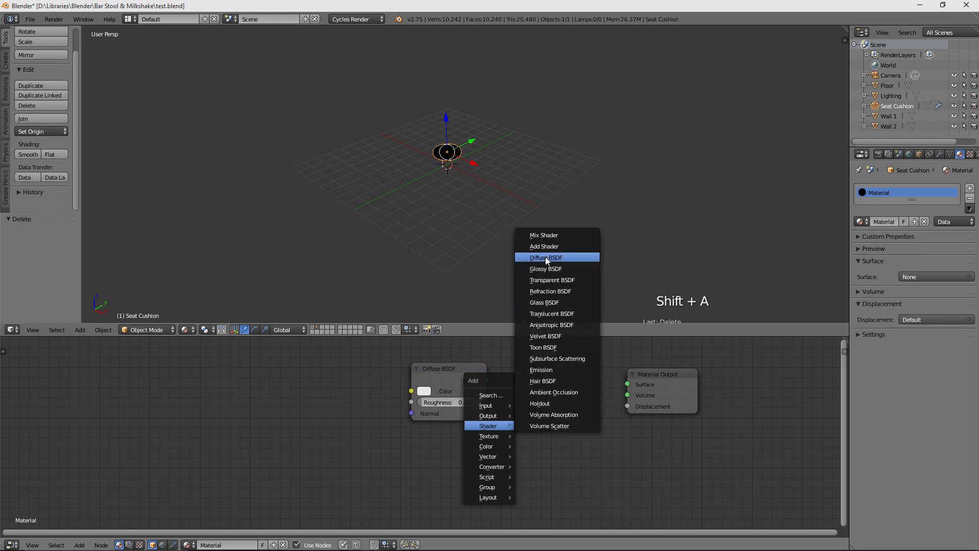
left_click(546, 236)
left_click(523, 367)
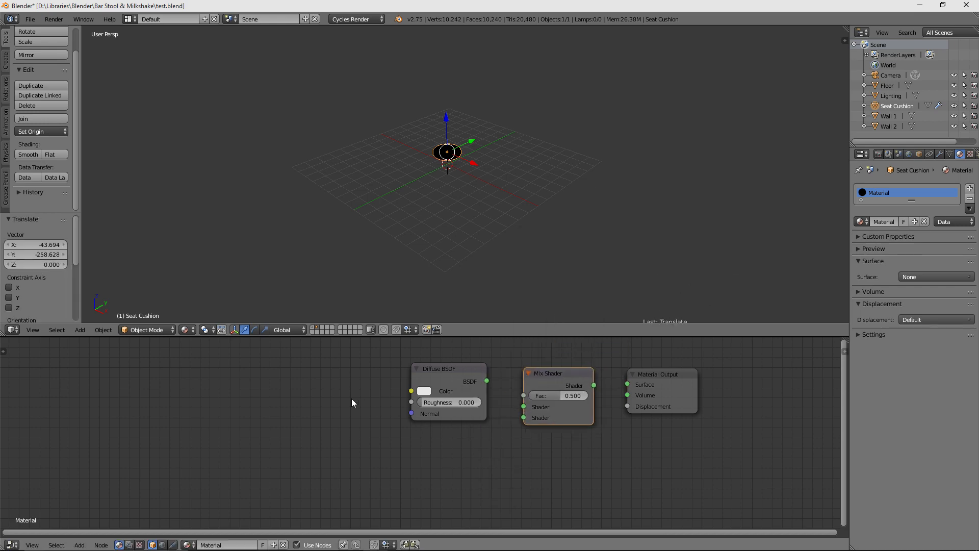
Step: Add a Glossy BSDF node below the Diffuse BSDF and link both shaders into the Mix Shader's two shader inputs
key("shift+a")
mouse_move(332, 391)
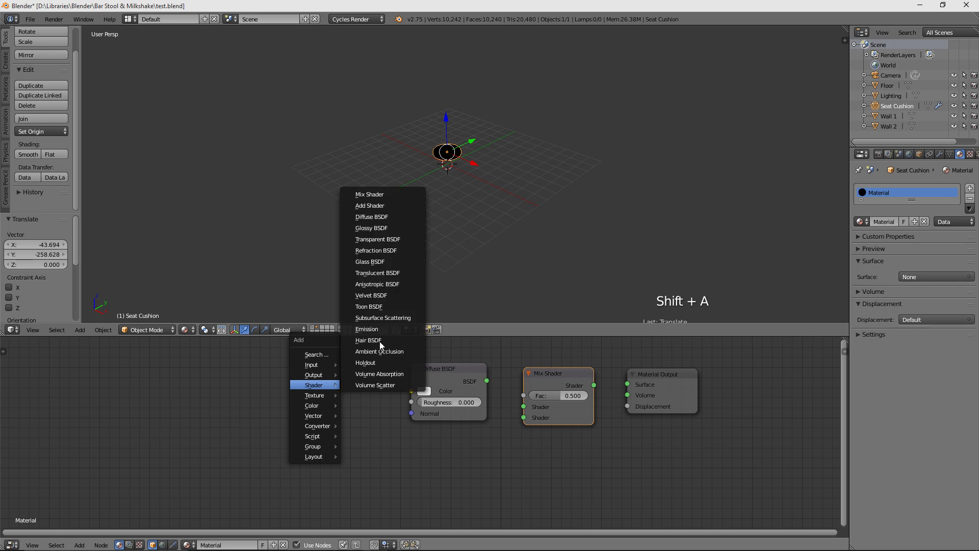
left_click(374, 228)
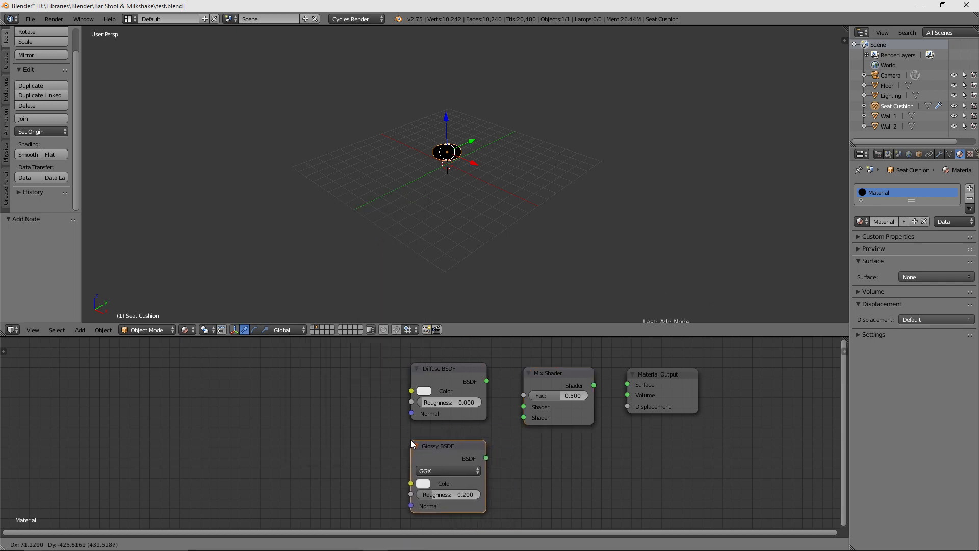
left_click(423, 452)
left_click_drag(487, 458, 523, 417)
left_click_drag(487, 381, 524, 406)
left_click_drag(449, 376, 432, 350)
Step: Examine Wall 1's Image Texture node on the first layer, then reselect the seat cushion on the second layer
key("shift+a")
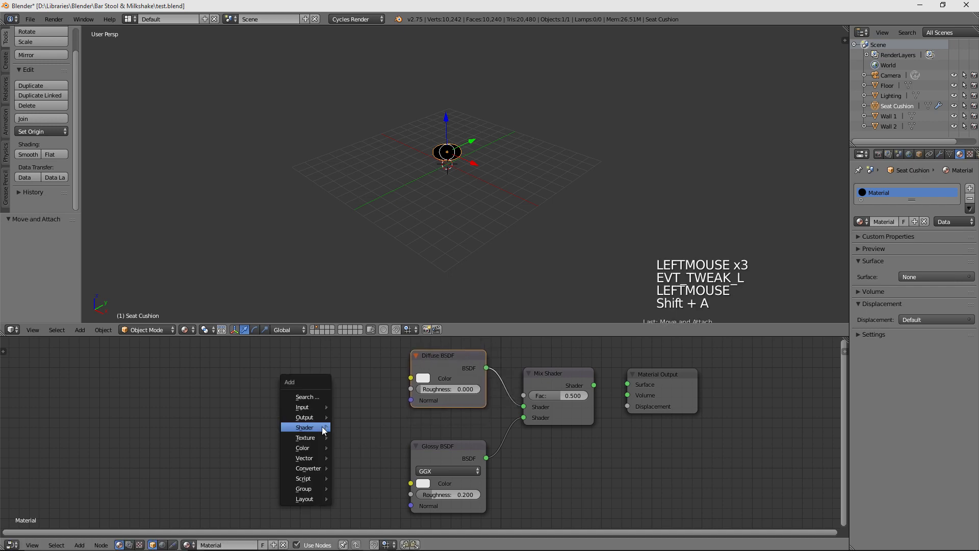
mouse_move(311, 437)
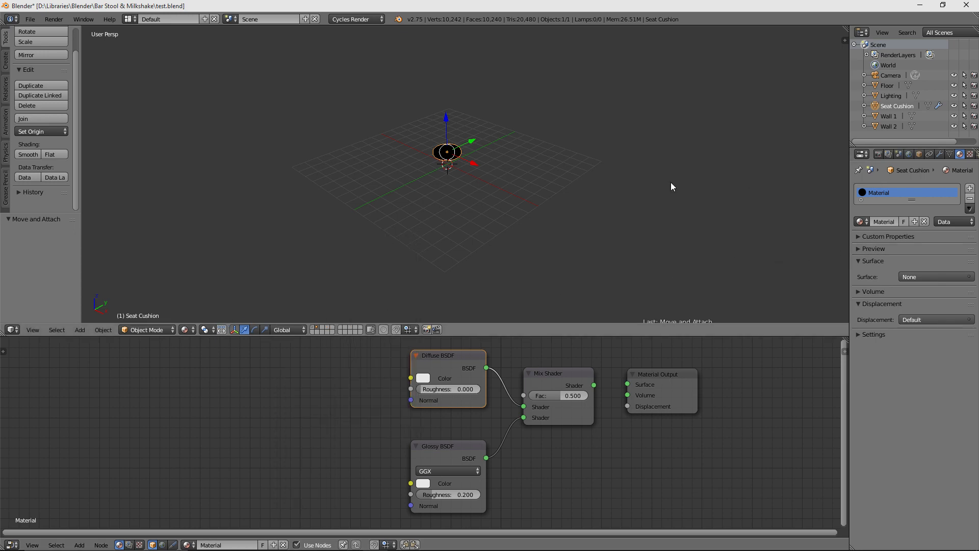
key("1")
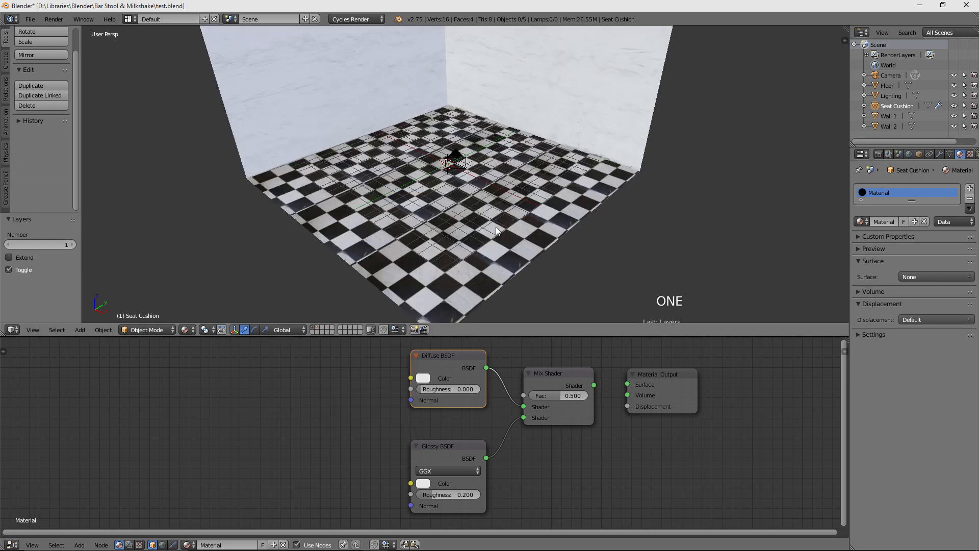
right_click(574, 123)
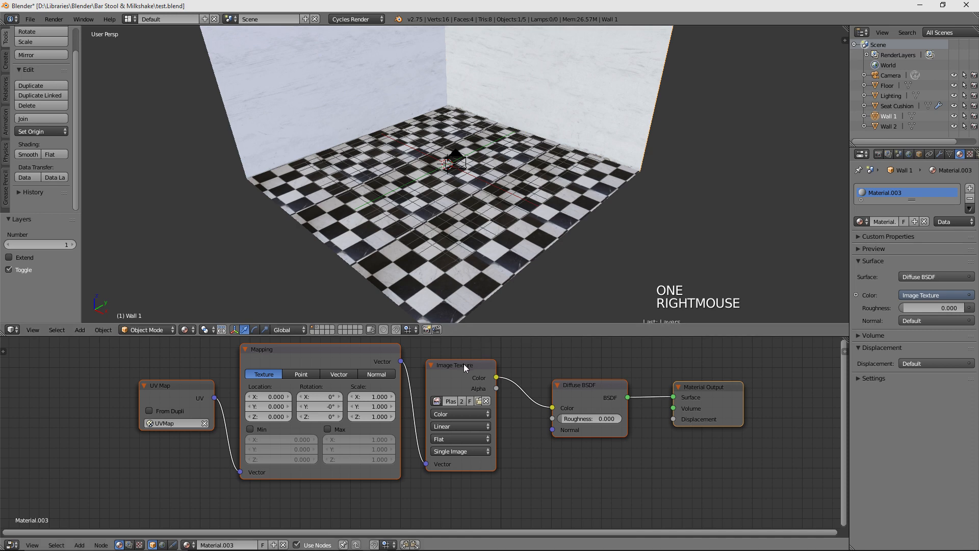
right_click(448, 367)
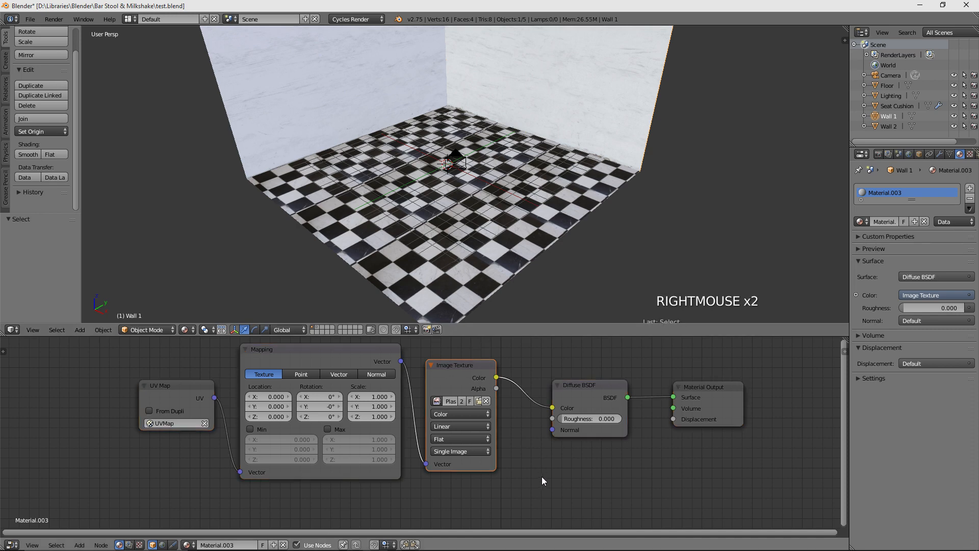
right_click(469, 365)
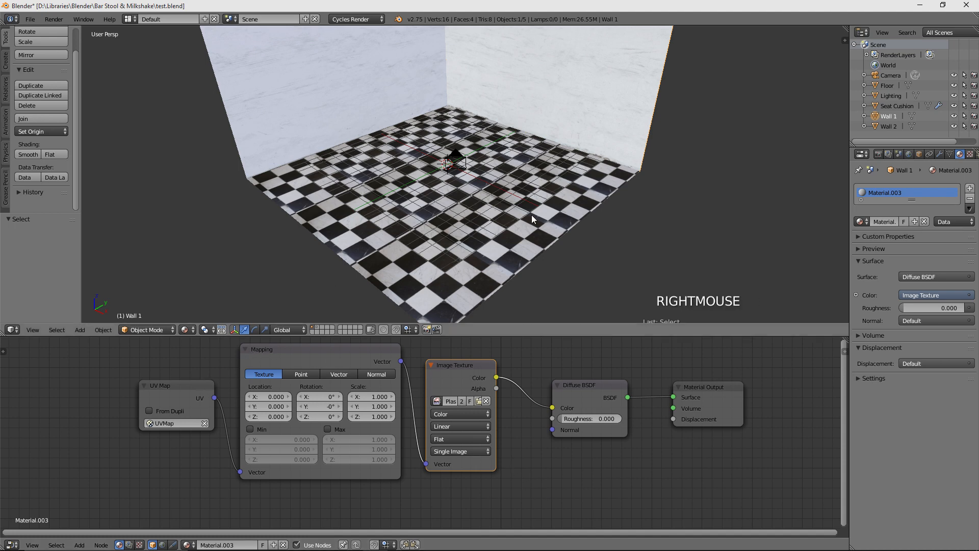
key("2")
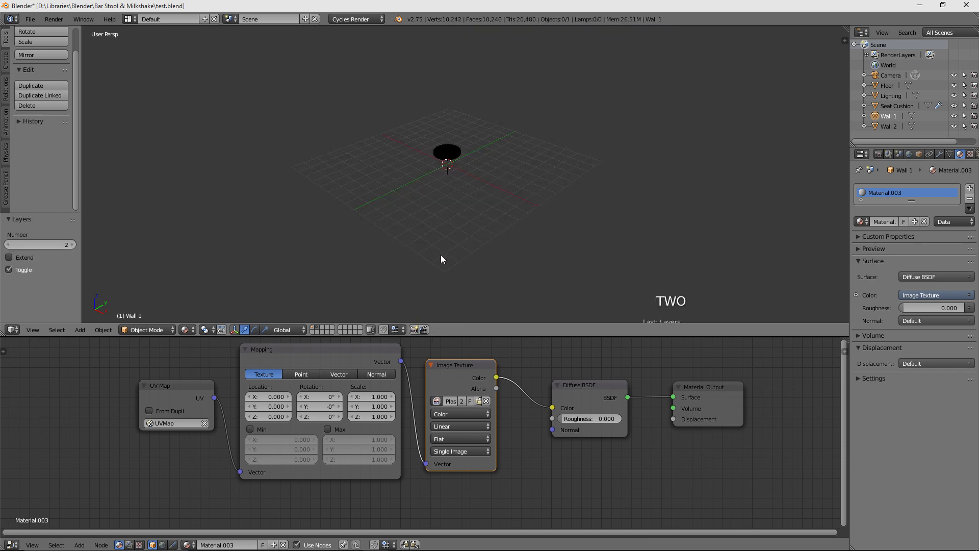
right_click(448, 152)
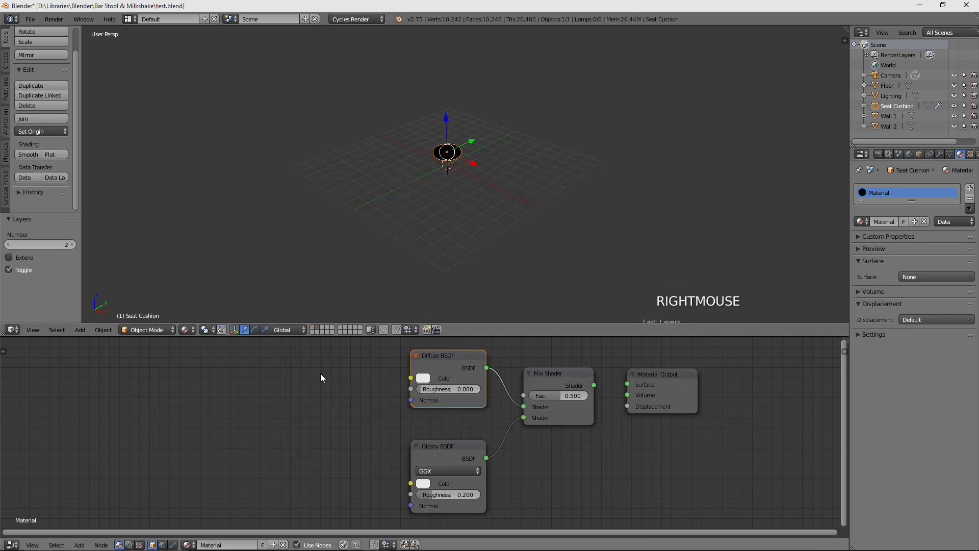
Step: Add an Image Texture node, link its Color output to the Diffuse BSDF's Color input, and place it beside that shader
key("shift+a")
mouse_move(301, 384)
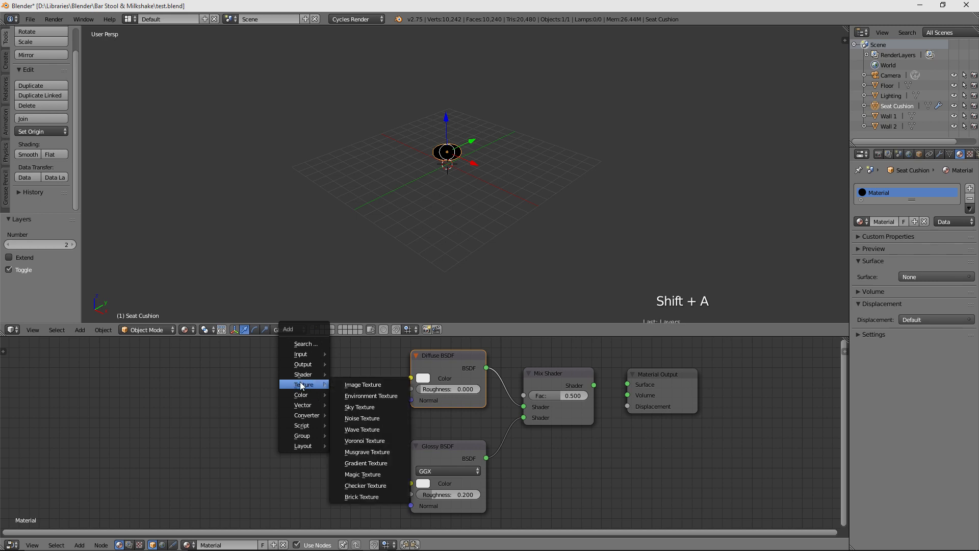
left_click(360, 384)
left_click(235, 366)
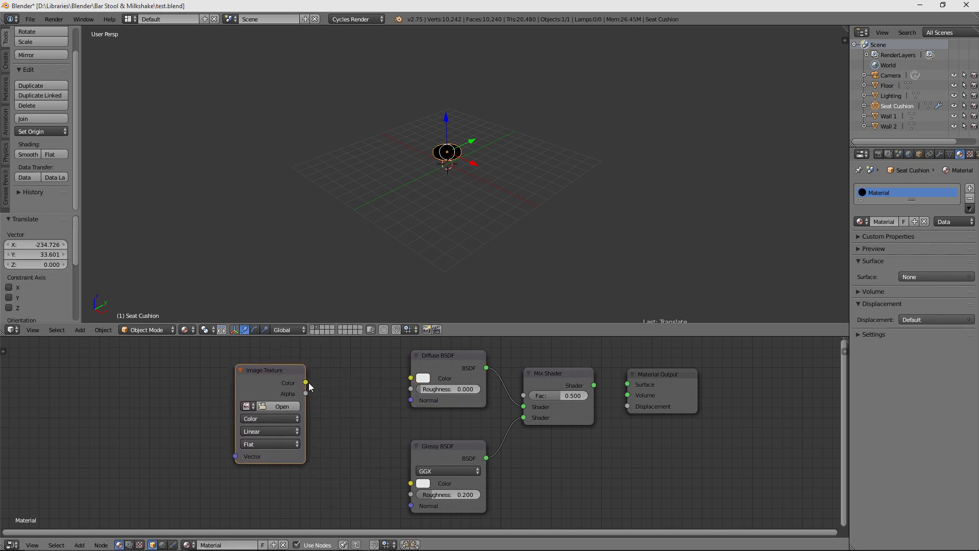
left_click_drag(306, 383, 411, 378)
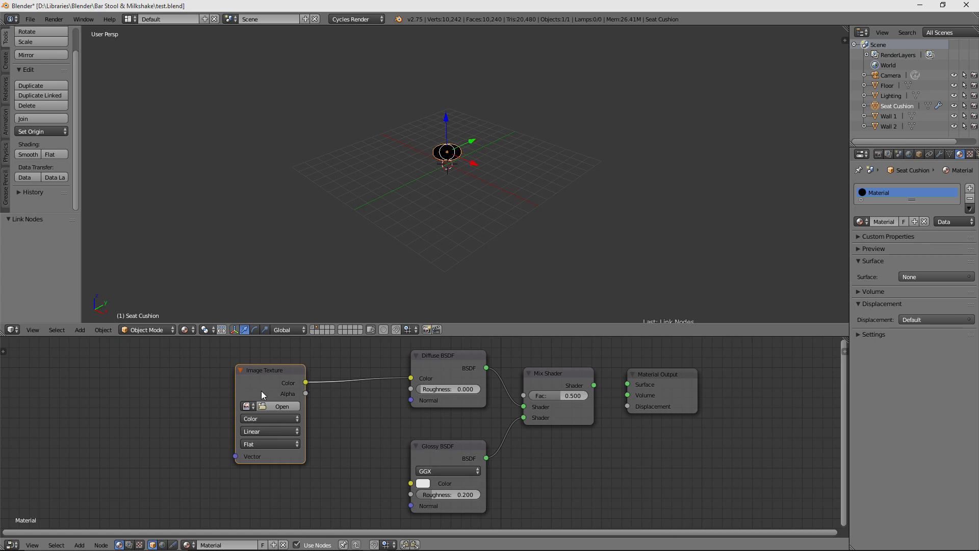
left_click_drag(272, 381, 314, 363)
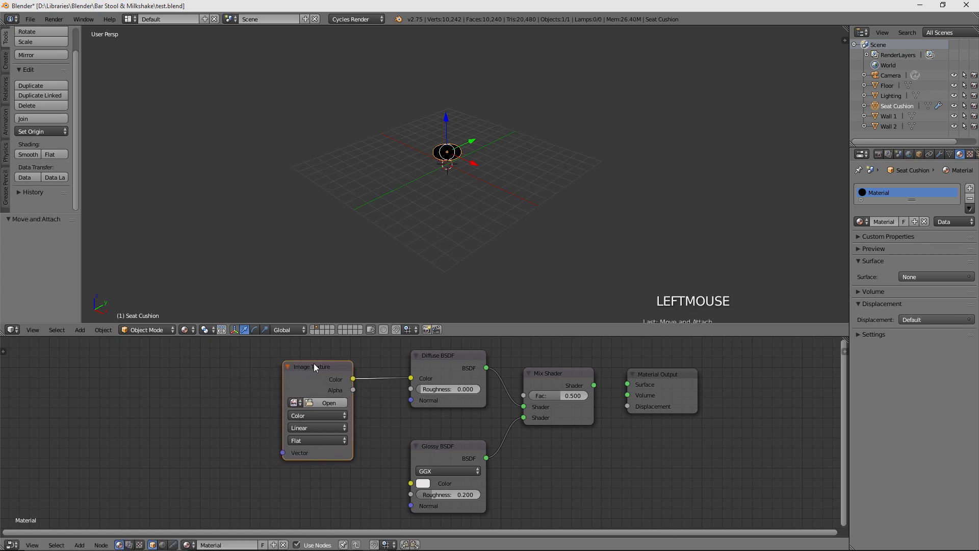
Step: Check Wall 1's node setup for the nodes feeding its Image Texture, then return to the seat cushion's material
key("shift+a")
mouse_move(301, 376)
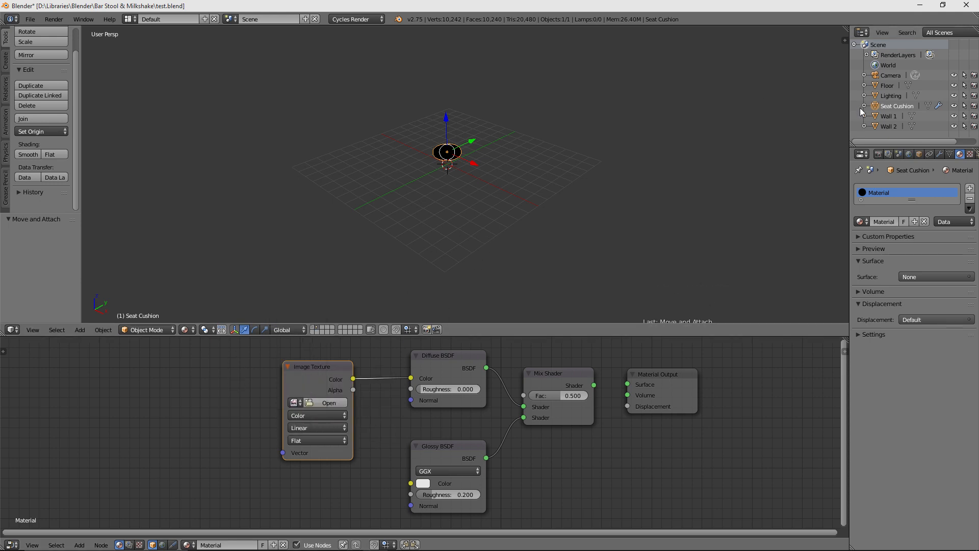
left_click(892, 95)
left_click(887, 79)
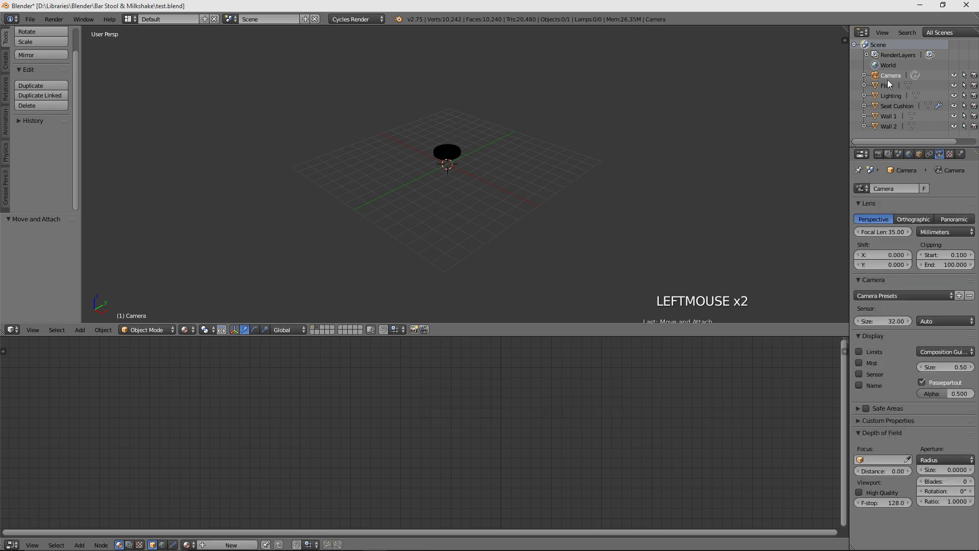
left_click(889, 116)
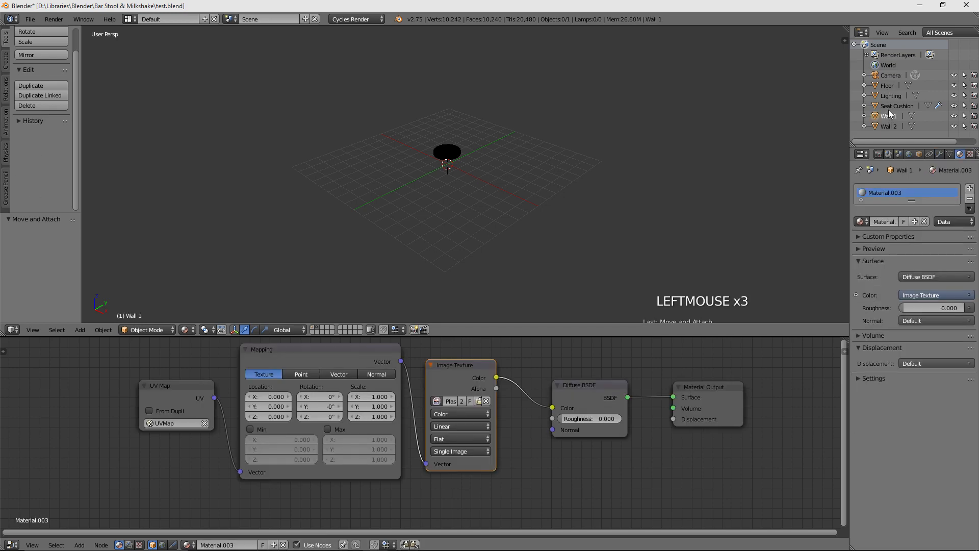
left_click(894, 106)
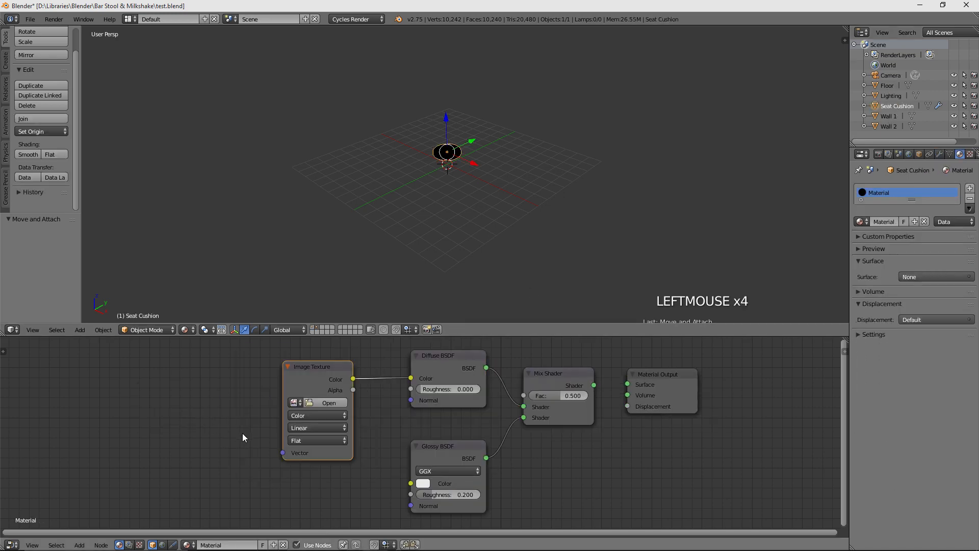
Step: Add a Mapping node, link its Vector output to the Image Texture's Vector input, and shift both nodes closer to the Diffuse BSDF
key("shift+a")
mouse_move(218, 449)
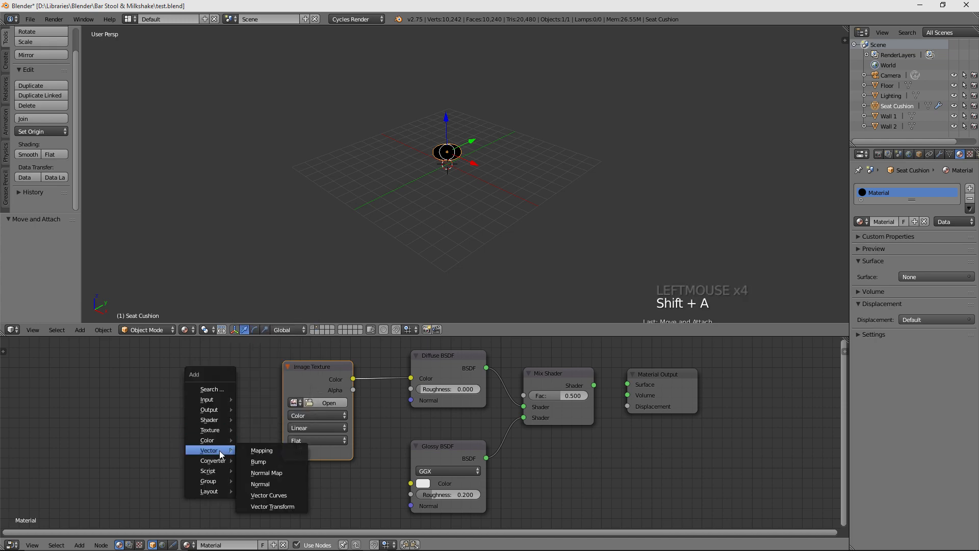
left_click(258, 448)
left_click(85, 353)
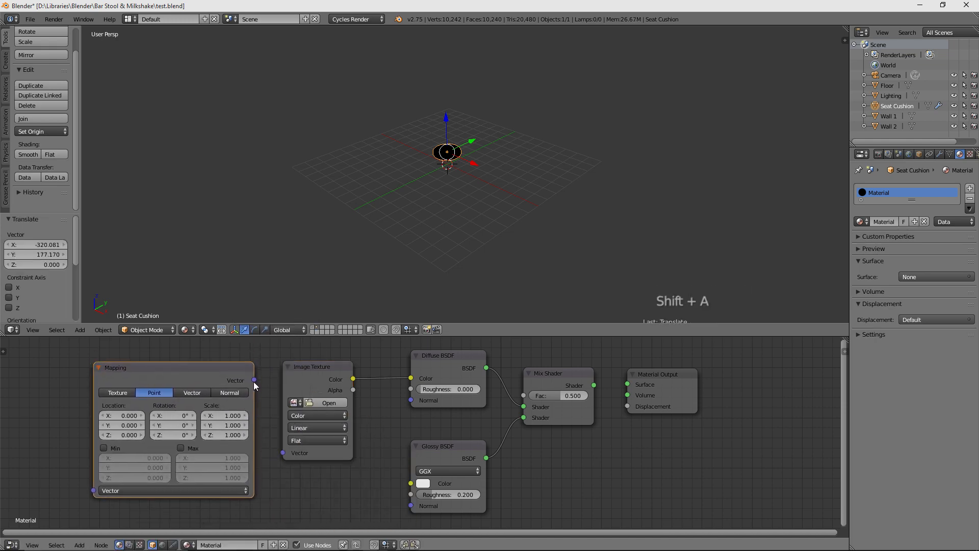
left_click_drag(254, 380, 283, 452)
left_click_drag(330, 366, 379, 364)
left_click_drag(196, 384, 250, 371)
Step: Add a UV Map node beside the Mapping node and link its UV output to the Mapping's Vector input
key("shift+a")
mouse_move(117, 382)
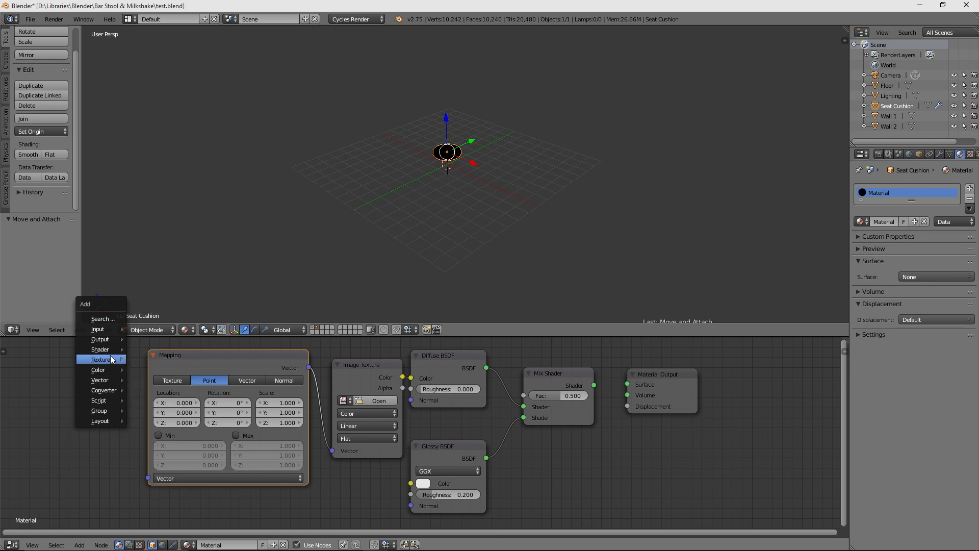
mouse_move(111, 350)
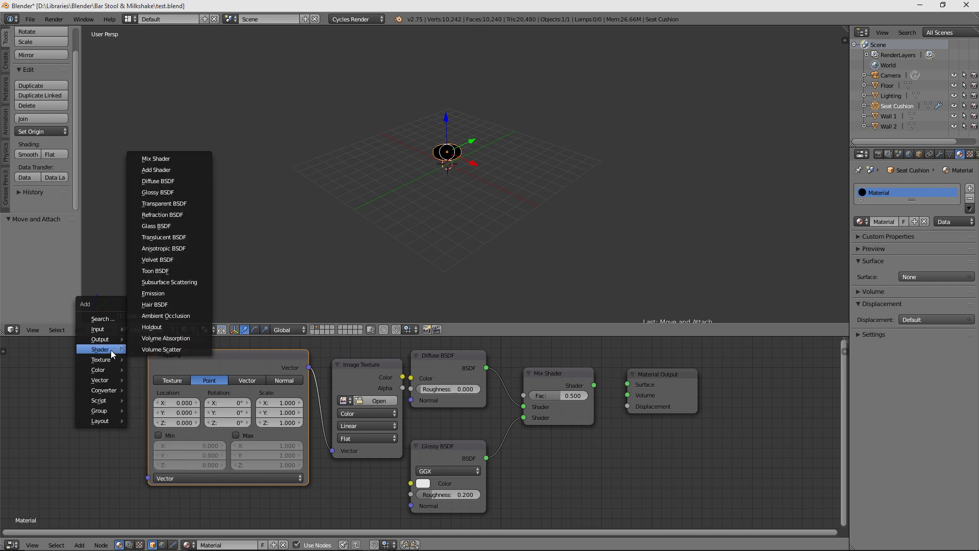
mouse_move(112, 331)
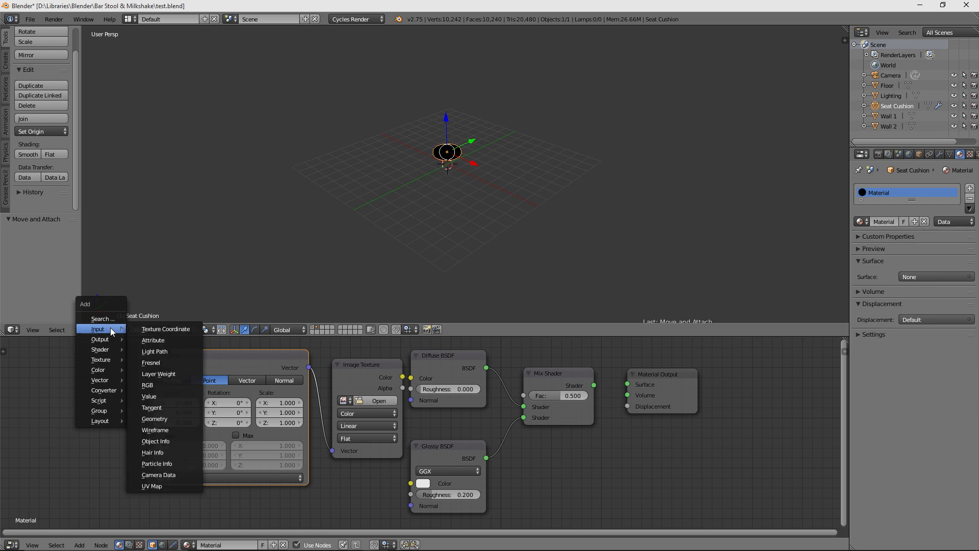
left_click(152, 486)
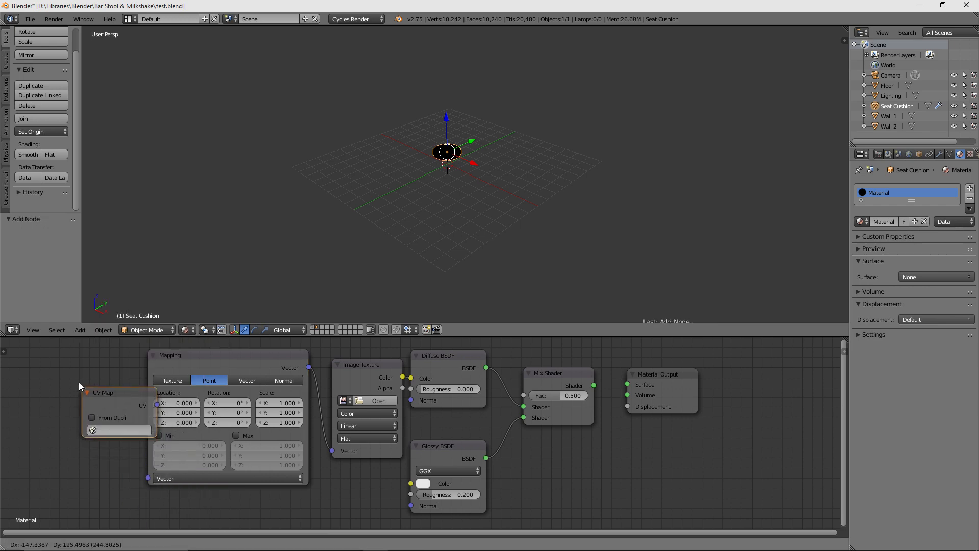
left_click(49, 377)
left_click_drag(125, 394, 148, 478)
left_click(65, 419)
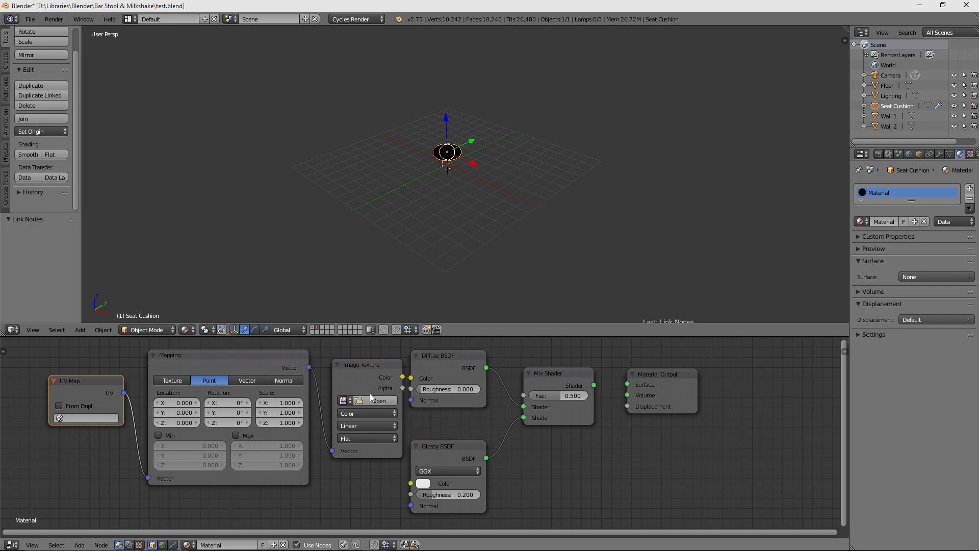
Step: Switch to Firefox and download the small 1024x701 version of Image 3 from the Leather0065 texture page
key("alt+Tab")
key("alt+Tab")
mouse_move(492, 306)
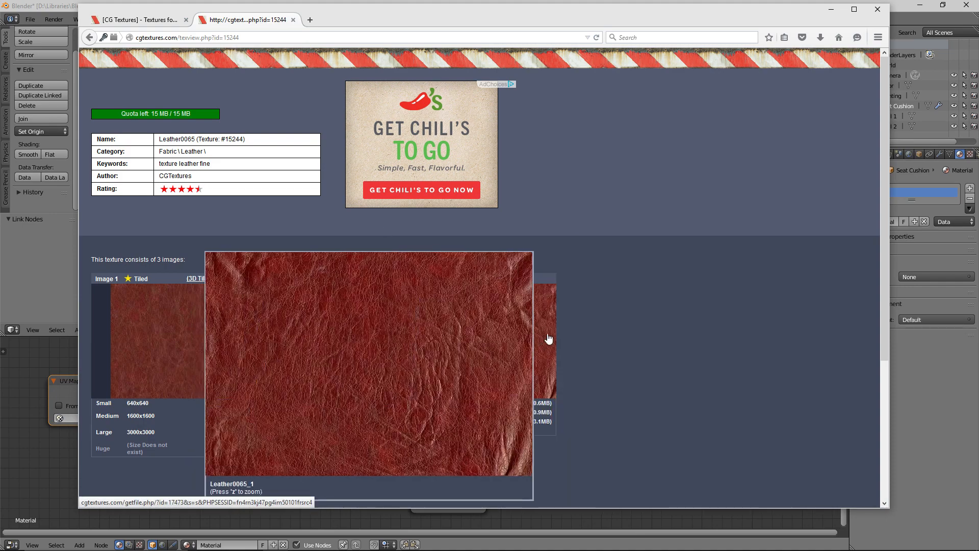
mouse_move(519, 335)
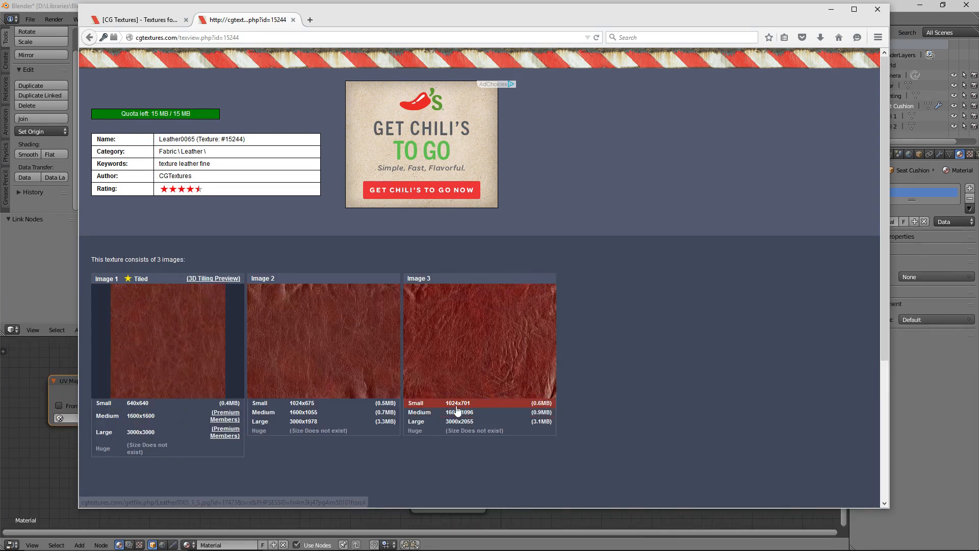
left_click(458, 408)
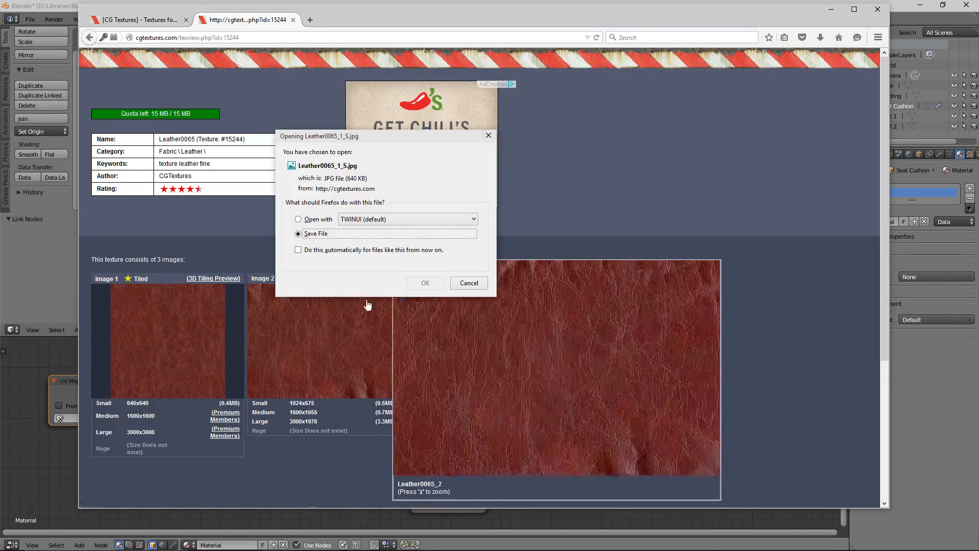
left_click(424, 283)
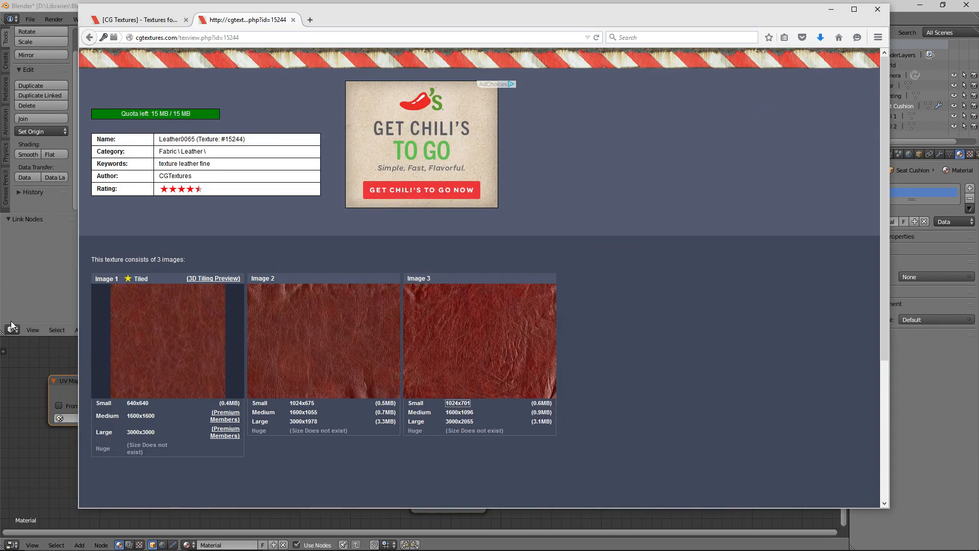
Step: Return to Blender and load Leather0065_1_S.jpg from the Downloads folder into the Image Texture node
left_click(11, 360)
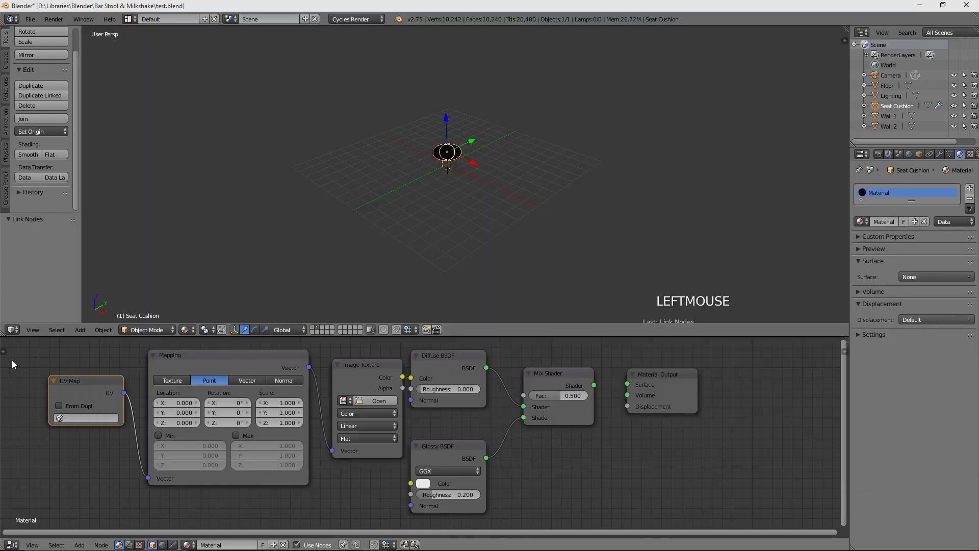
left_click(377, 401)
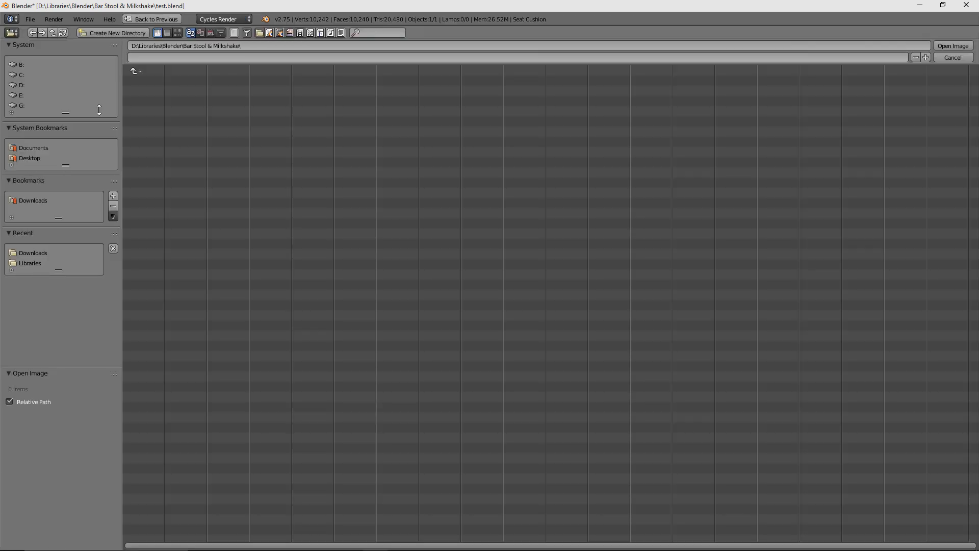
left_click(34, 198)
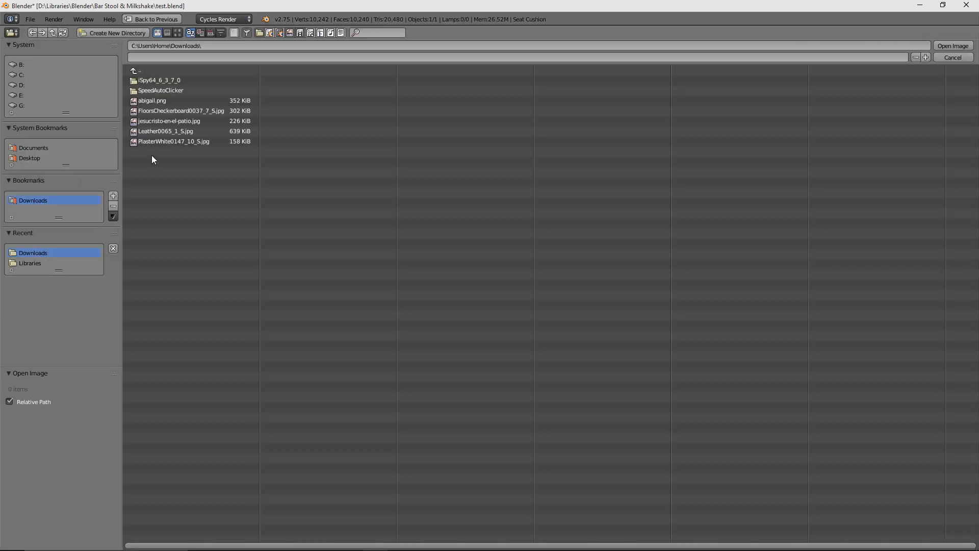
left_click(157, 132)
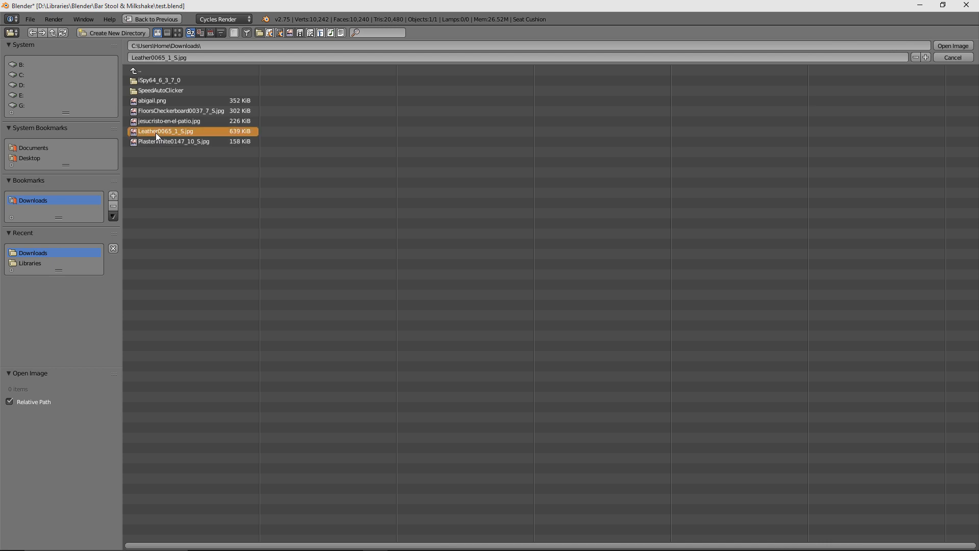
double_click(155, 132)
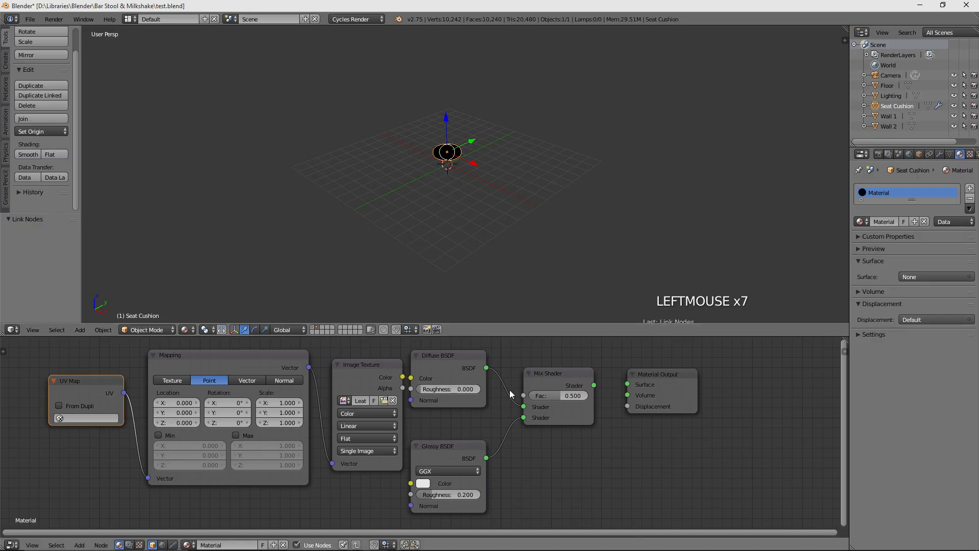
Step: Space out the Diffuse BSDF, Image Texture and Mapping nodes so they sit clear of each other
left_click_drag(465, 358, 479, 362)
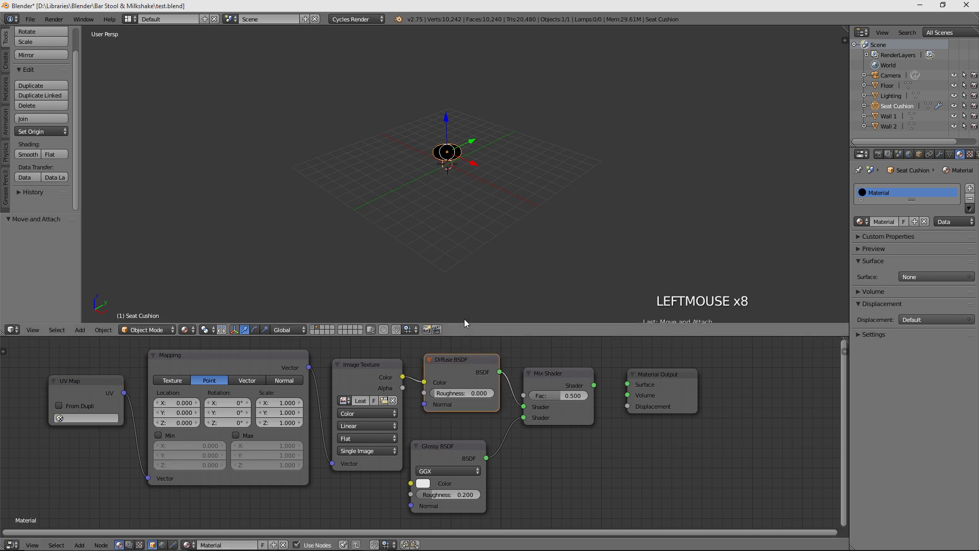
left_click_drag(371, 363, 364, 355)
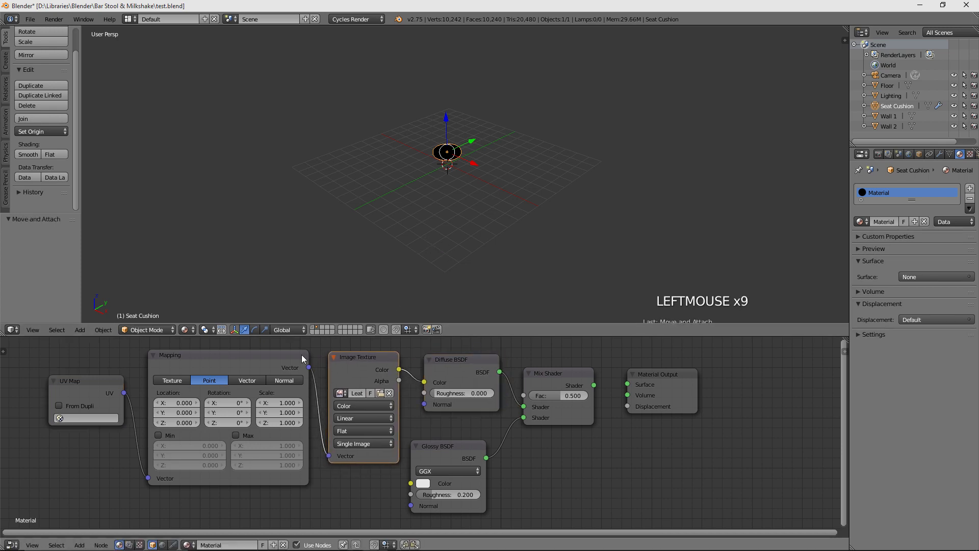
left_click_drag(295, 357, 291, 347)
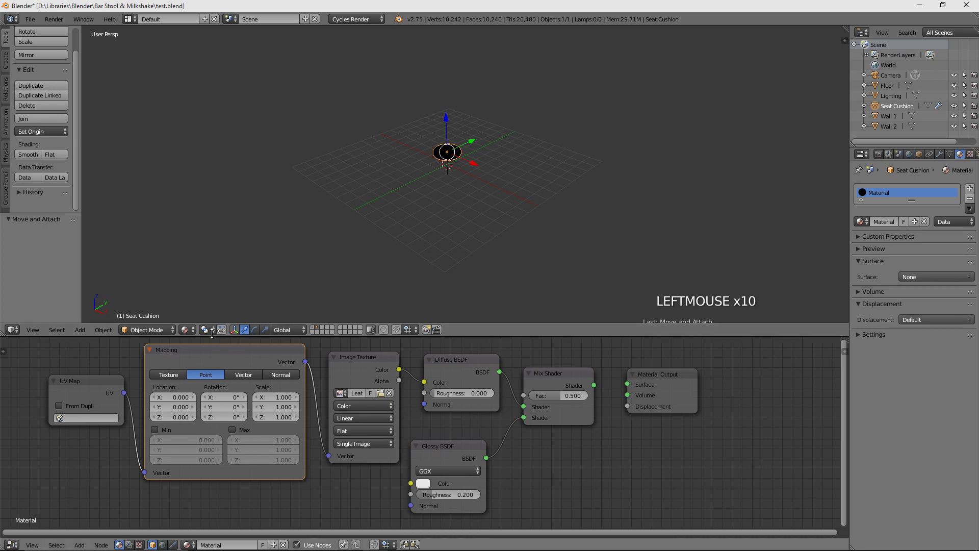
Step: Move the seat cushion to the first layer and display that layer with the floor and walls
scroll(497, 135, "up", 5)
middle_click_drag(498, 135, 522, 118)
scroll(508, 148, "down", 5)
scroll(504, 140, "up", 4)
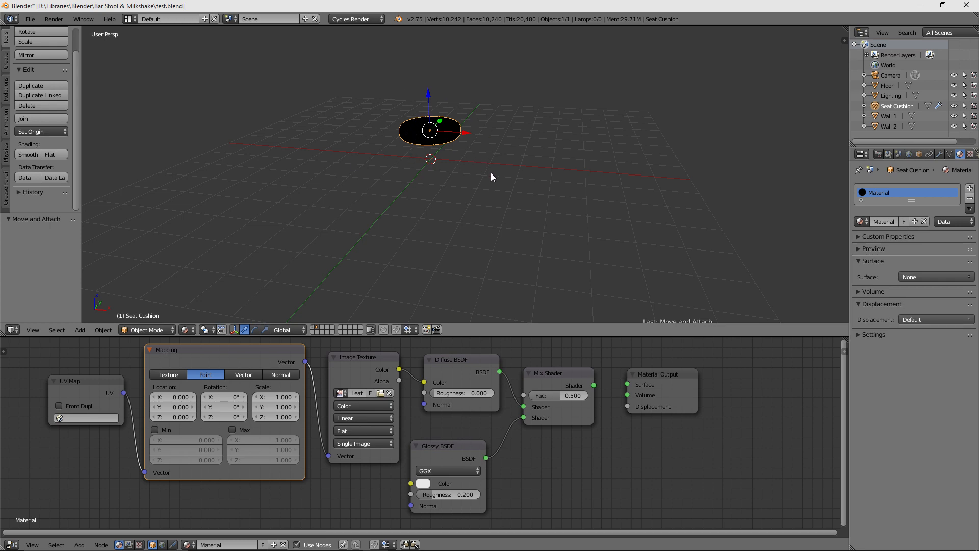
key("m")
key("m")
key("1")
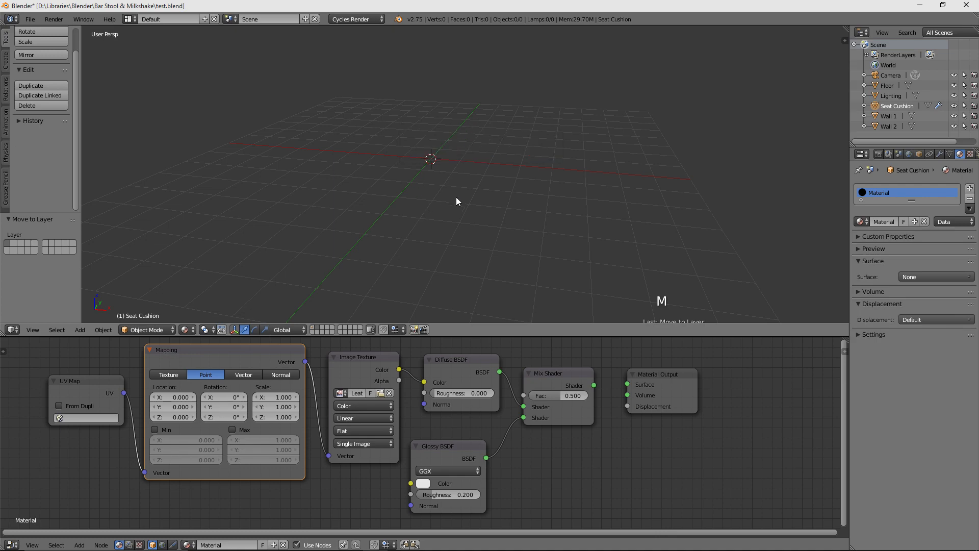
key("1")
middle_click_drag(391, 271, 407, 188)
scroll(408, 187, "down", 2)
scroll(486, 128, "up", 2)
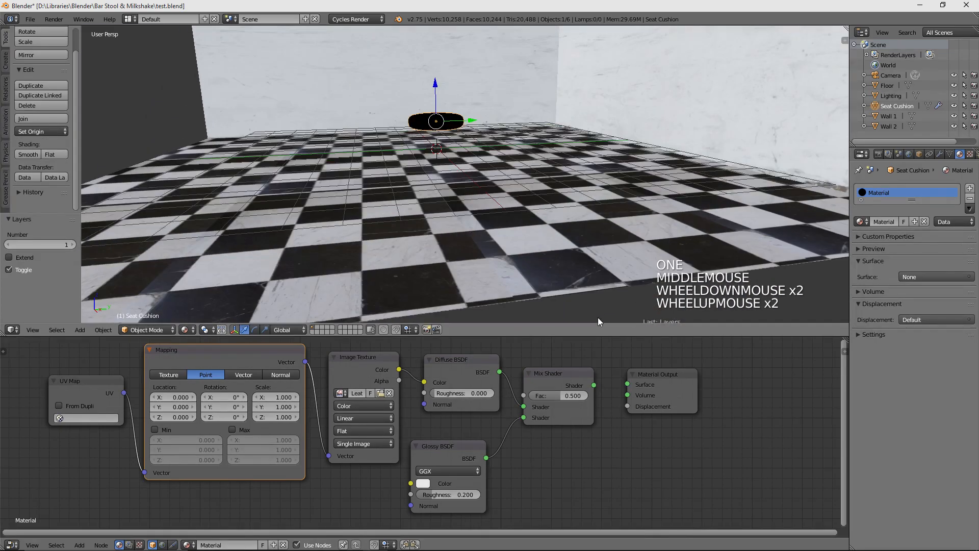
Step: Link the Mix Shader's output to the Material Output's Surface input and view the cushion from above
left_click_drag(594, 385, 627, 384)
middle_click_drag(546, 241, 486, 115)
scroll(477, 124, "up", 3)
scroll(487, 115, "down", 2)
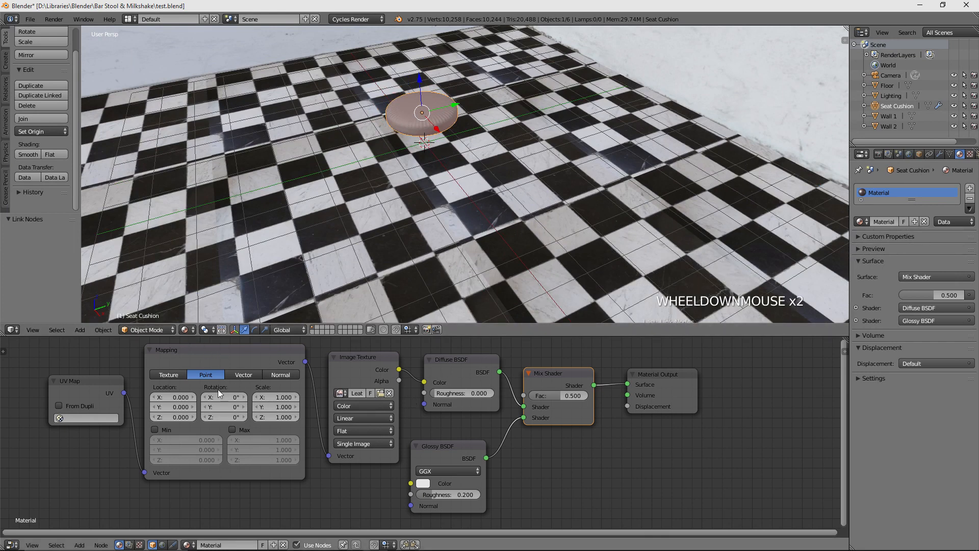
Step: Switch to the UV Editing screen layout and open the seat cushion's mesh in Edit Mode
left_click(62, 418)
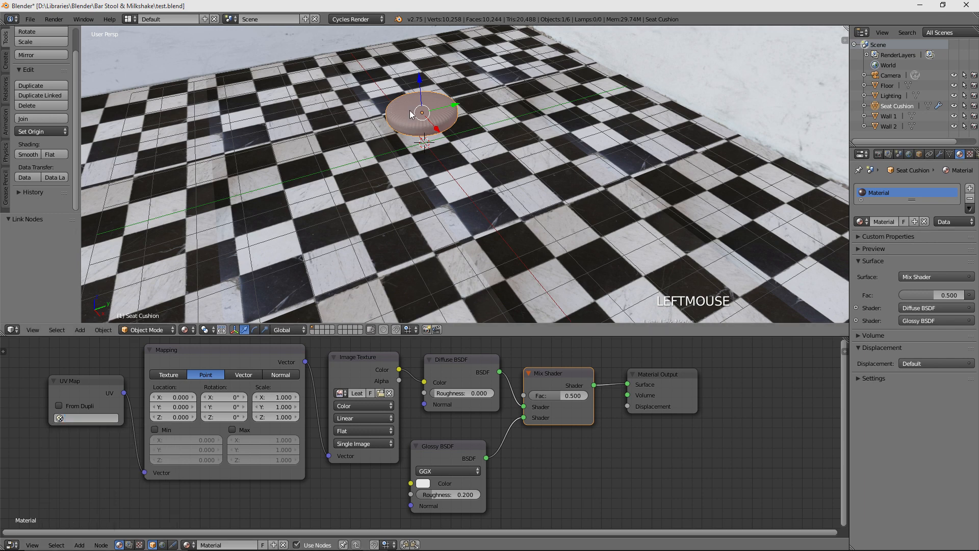
left_click(128, 19)
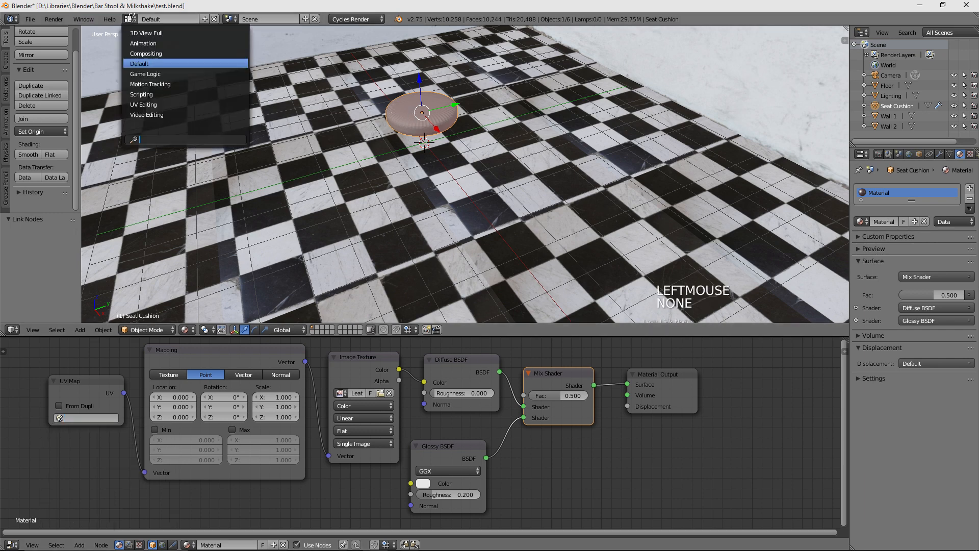
left_click(143, 105)
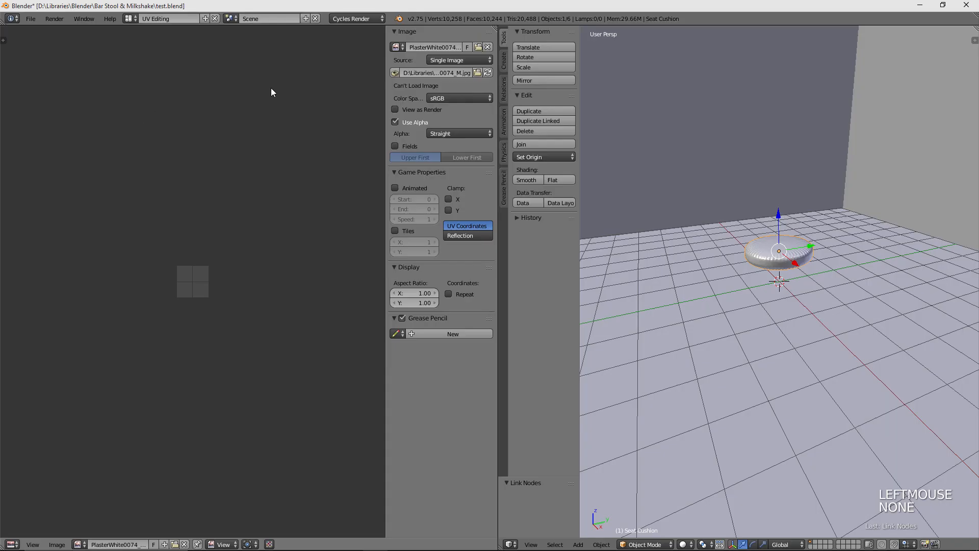
right_click(766, 245)
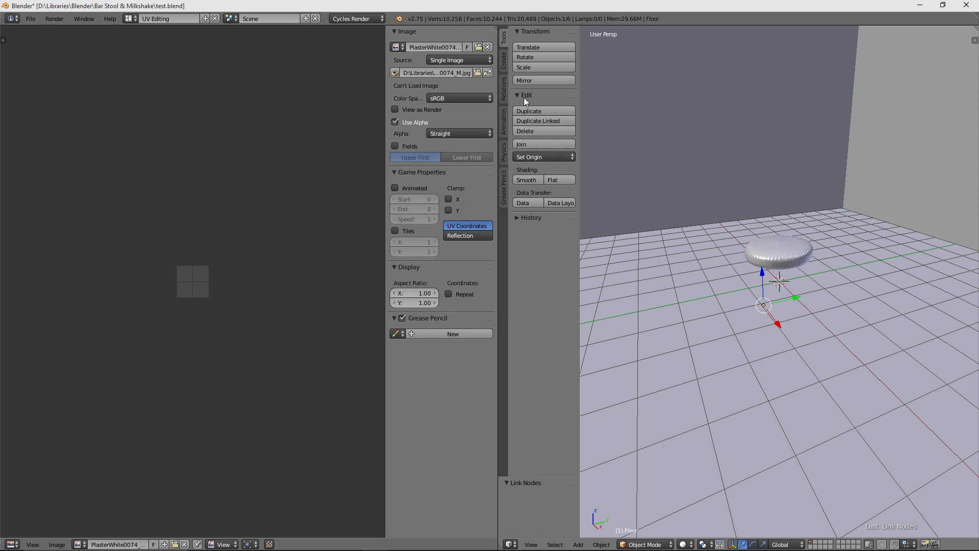
right_click(783, 252)
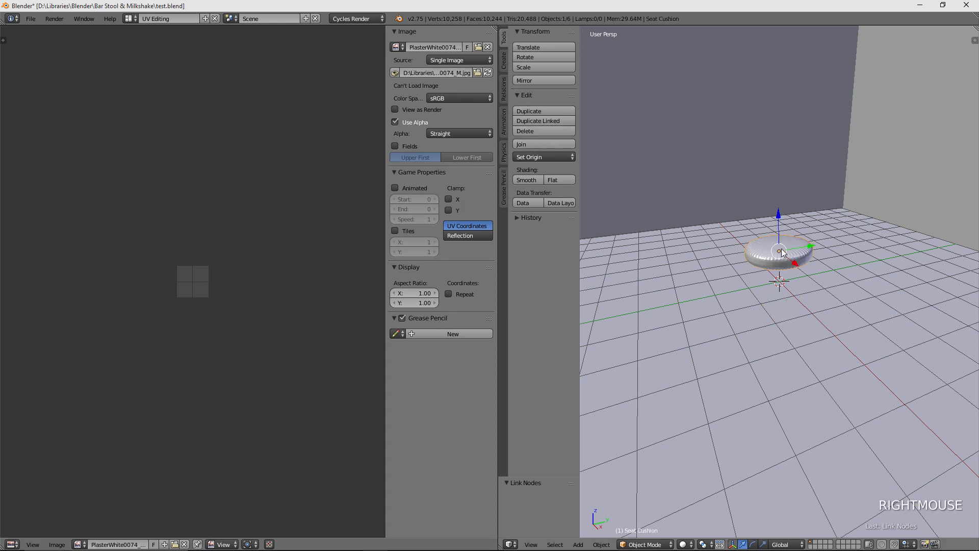
key("Tab")
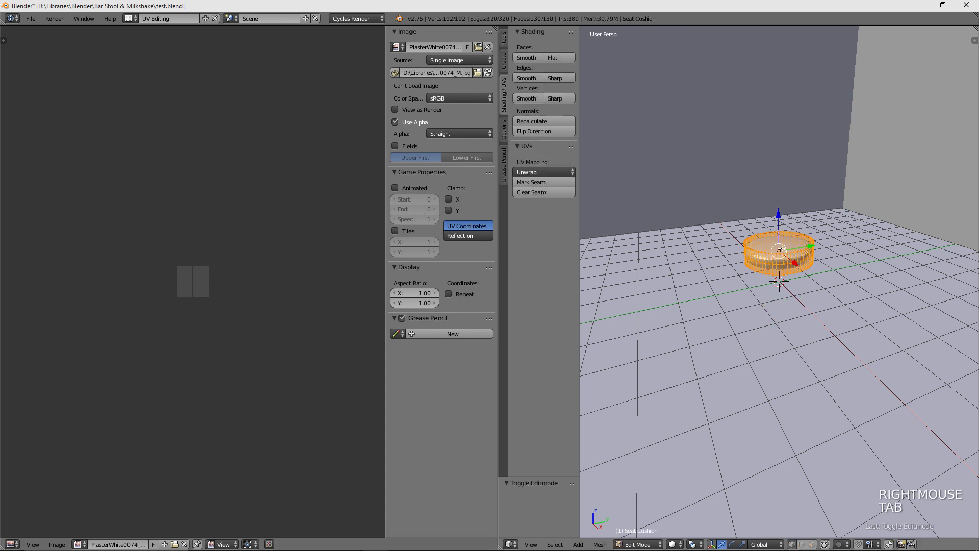
Step: Unwrap the whole seat cushion mesh with Cylinder Projection
left_click(540, 173)
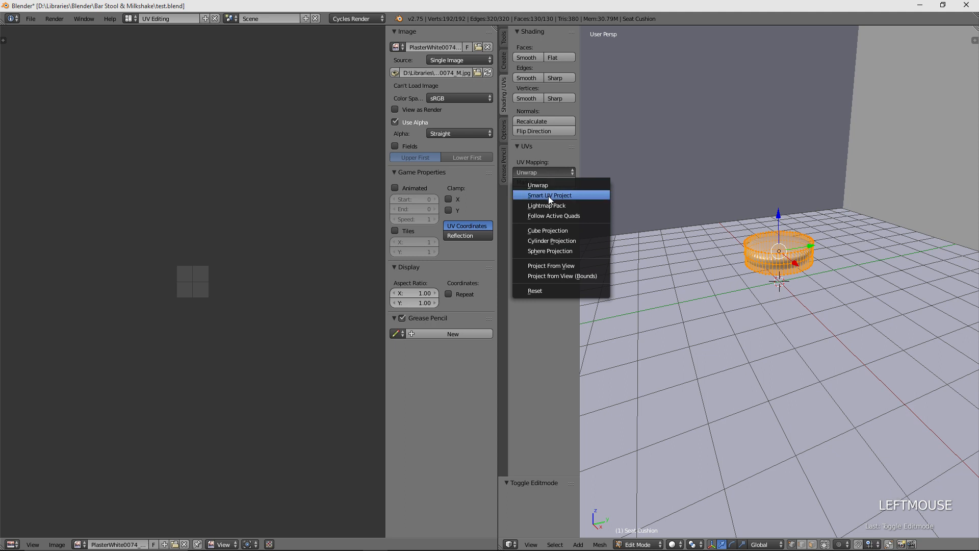
left_click(539, 243)
scroll(241, 282, "up", 9)
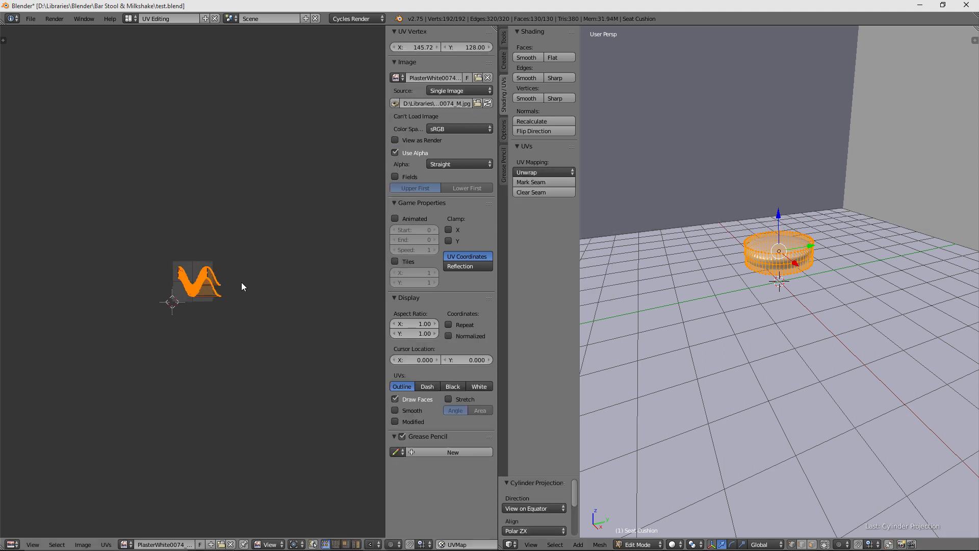
scroll(244, 286, "up", 1)
scroll(244, 283, "down", 2)
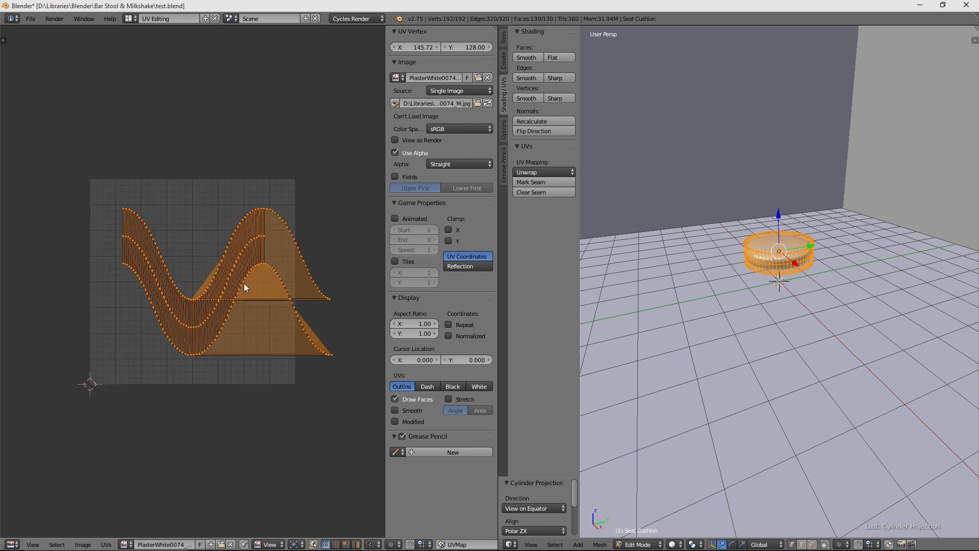
Step: Move the cushion's UV layout about -0.154 in X and -0.007 in Y to fit it within the image area
key("g")
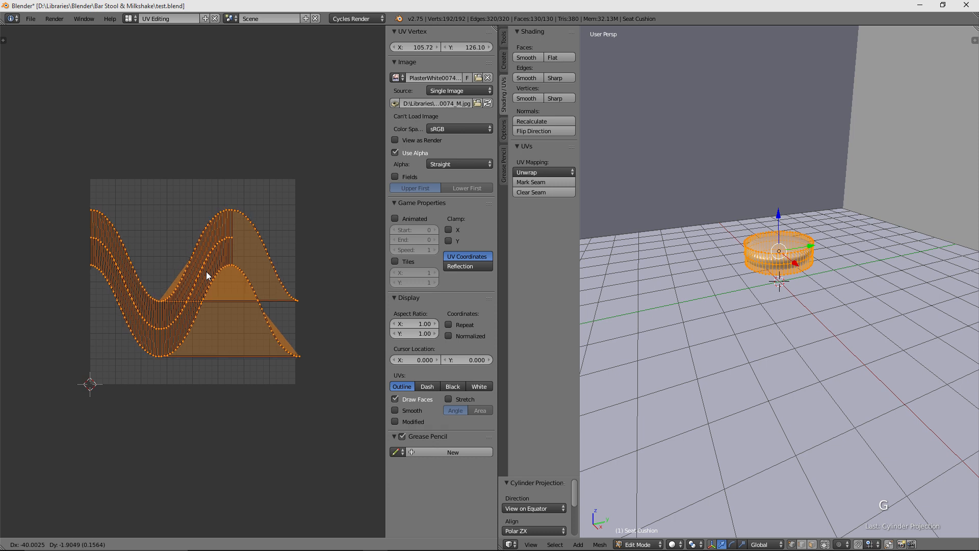
left_click(207, 276)
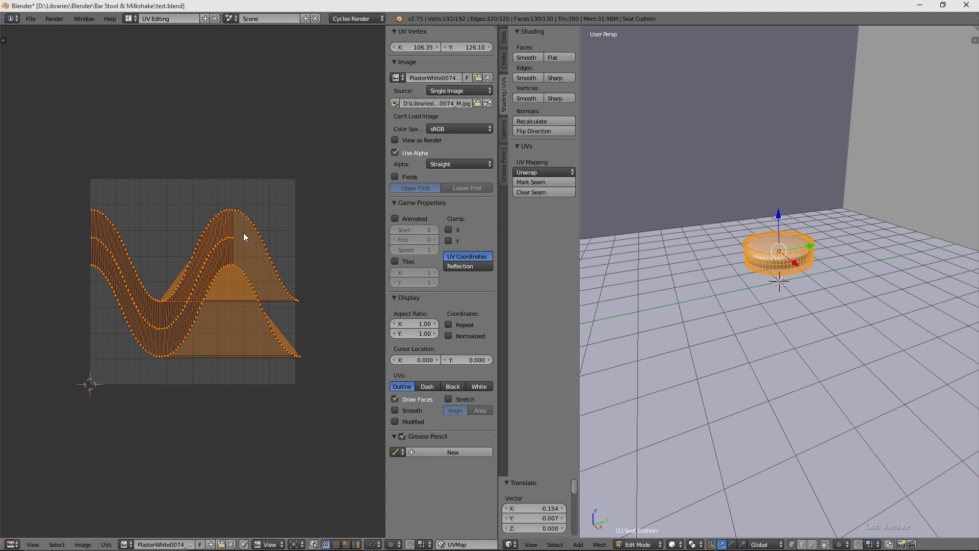
key("x")
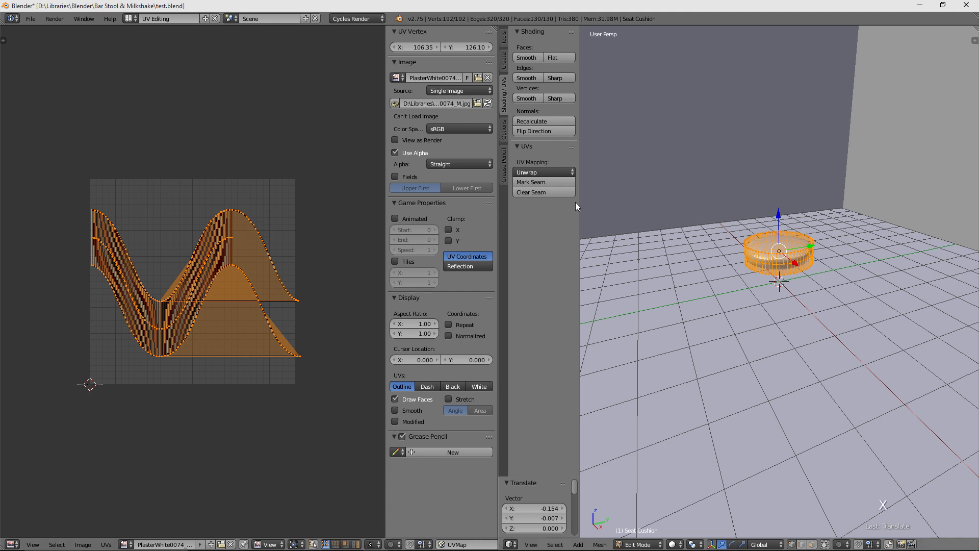
Step: Clear the seams on the whole seat cushion mesh and unwrap it with the standard Unwrap method
left_click(530, 193)
left_click(548, 173)
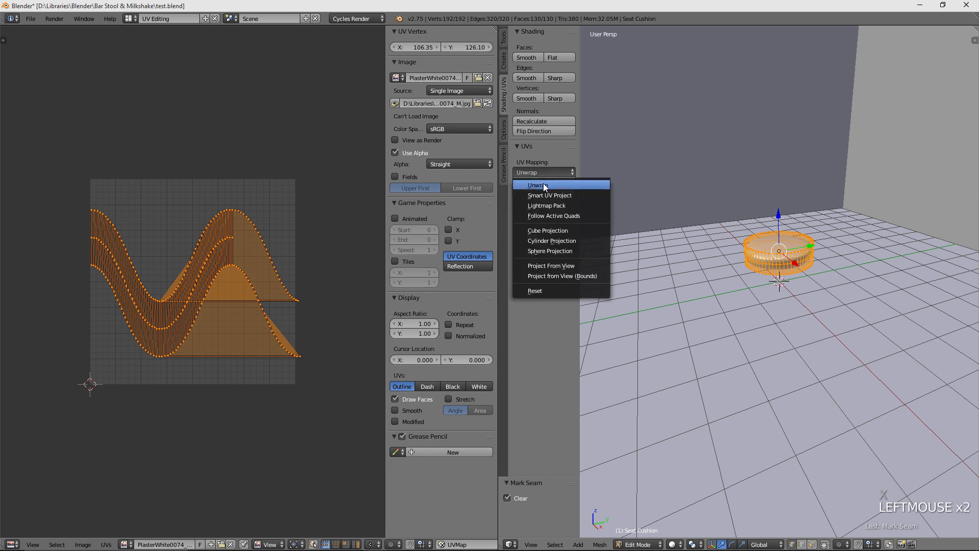
left_click(545, 186)
Step: Deselect the whole mesh, box-select the cushion's top rim and top face, and mark the selected edges as seams
scroll(900, 250, "up", 5)
middle_click_drag(900, 250, 733, 222)
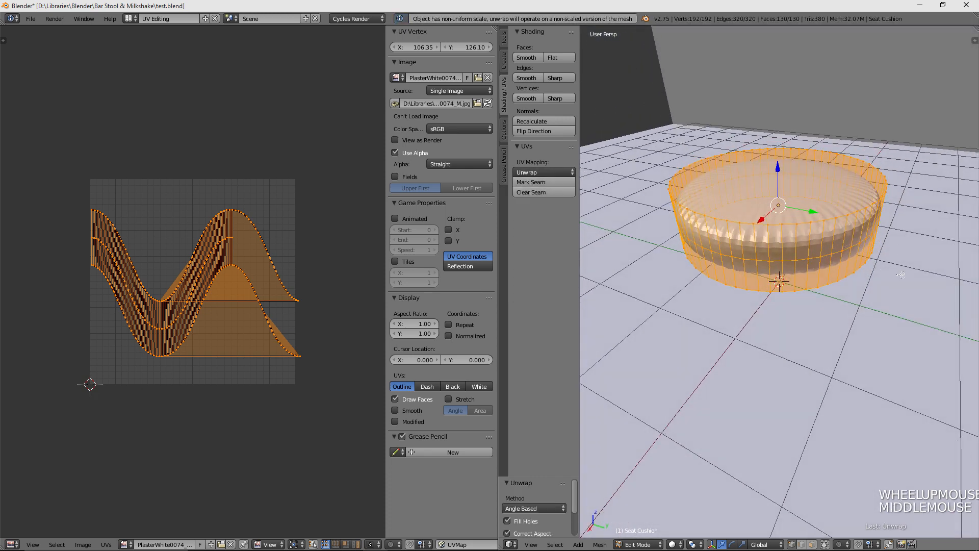
middle_click_drag(889, 268, 907, 270)
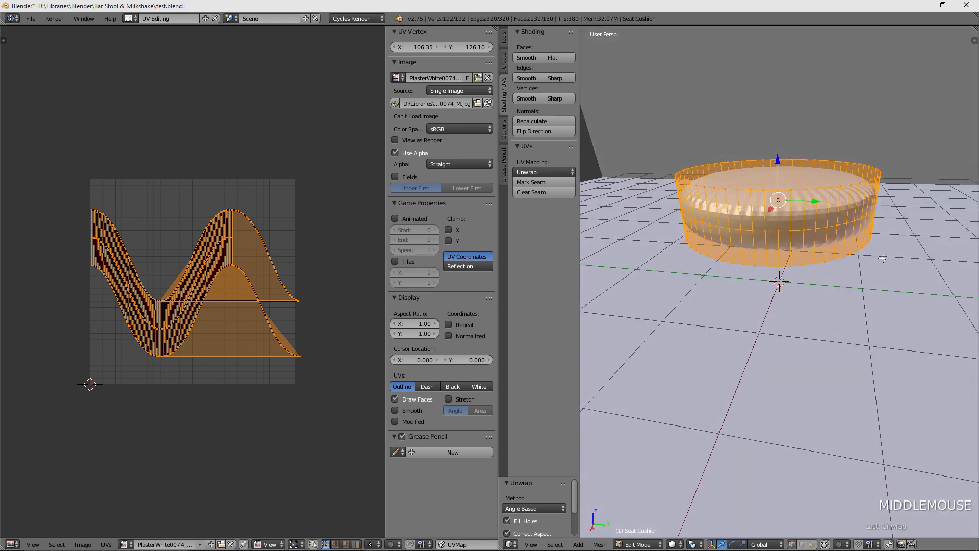
key("a")
key("b")
left_click_drag(640, 149, 914, 196)
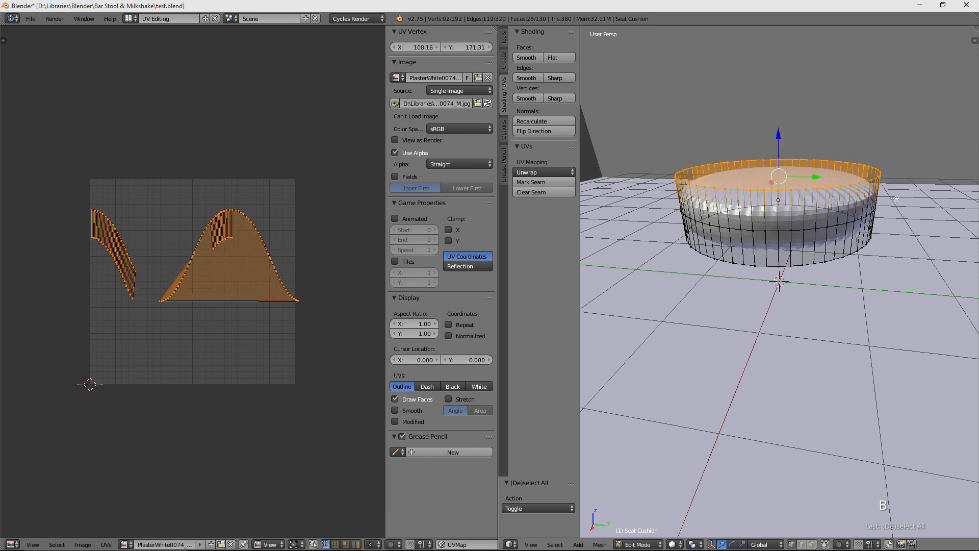
left_click(531, 185)
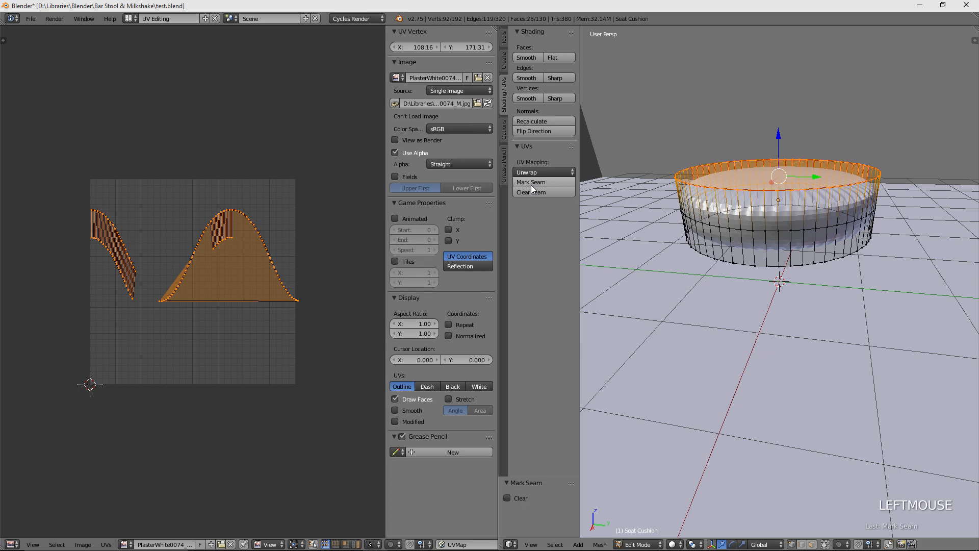
Step: Clear the selection, box-select the cushion's bottom rim and bottom face, and mark the selected edges as seams
middle_click_drag(713, 321, 806, 321)
key("a")
key("b")
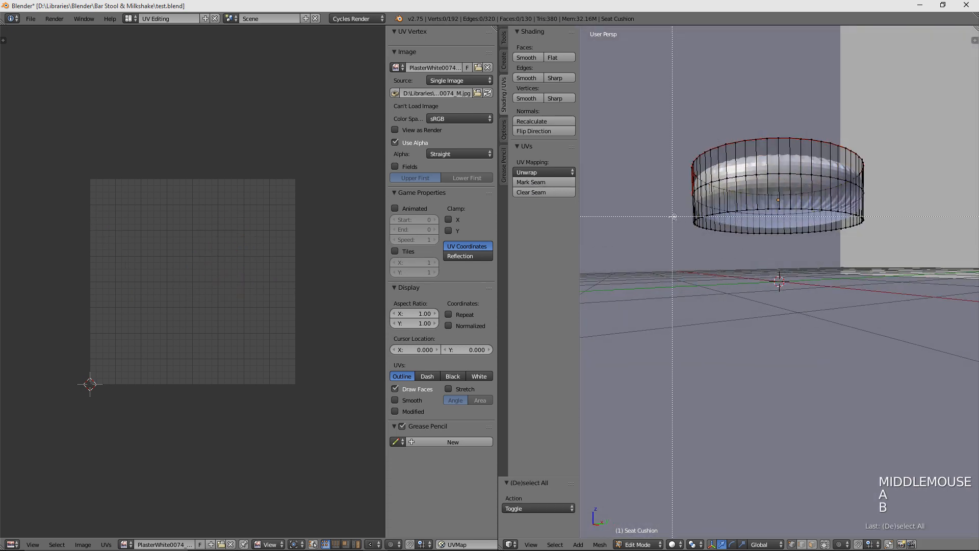
left_click_drag(710, 205, 888, 249)
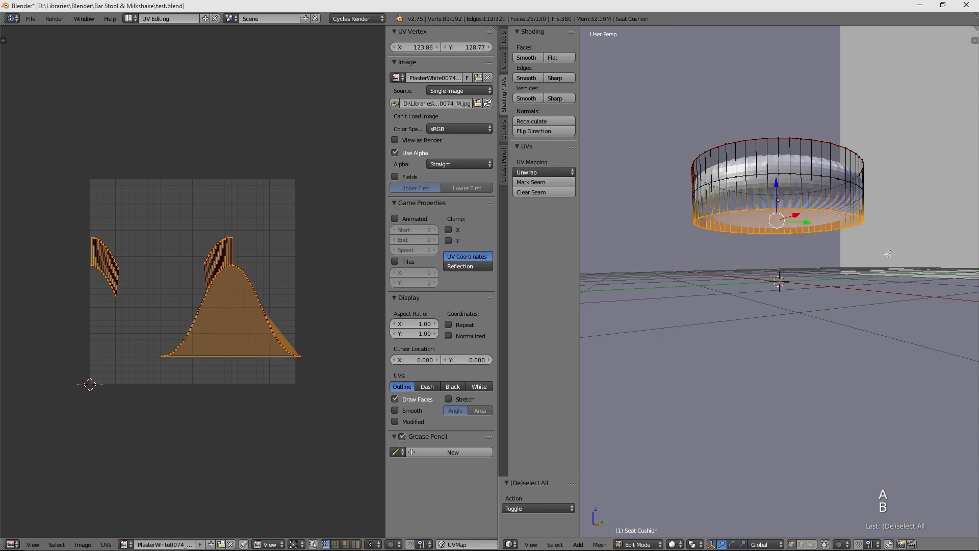
left_click(537, 185)
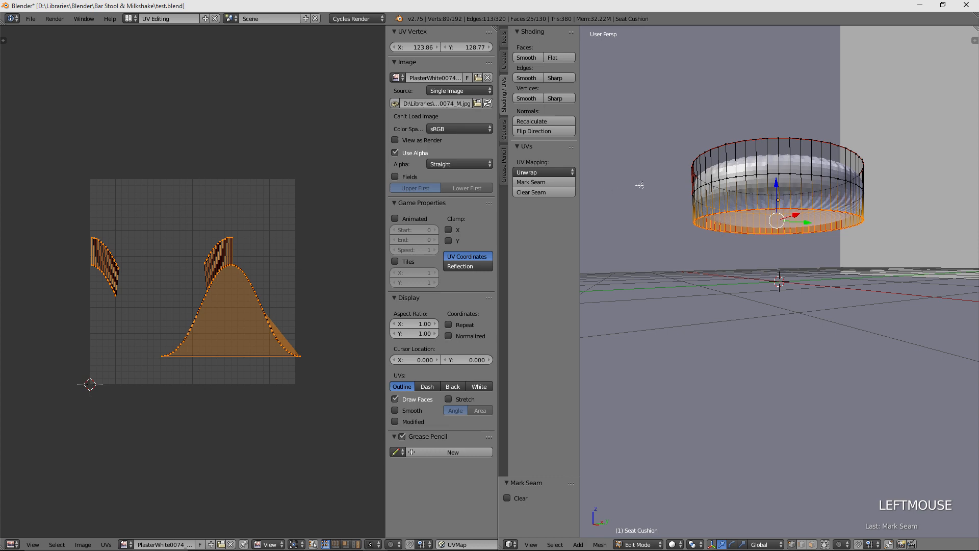
Step: Select one vertical line of three vertices from the cushion's top rim to its bottom rim and mark its edges as a seam
middle_click_drag(640, 185, 645, 193)
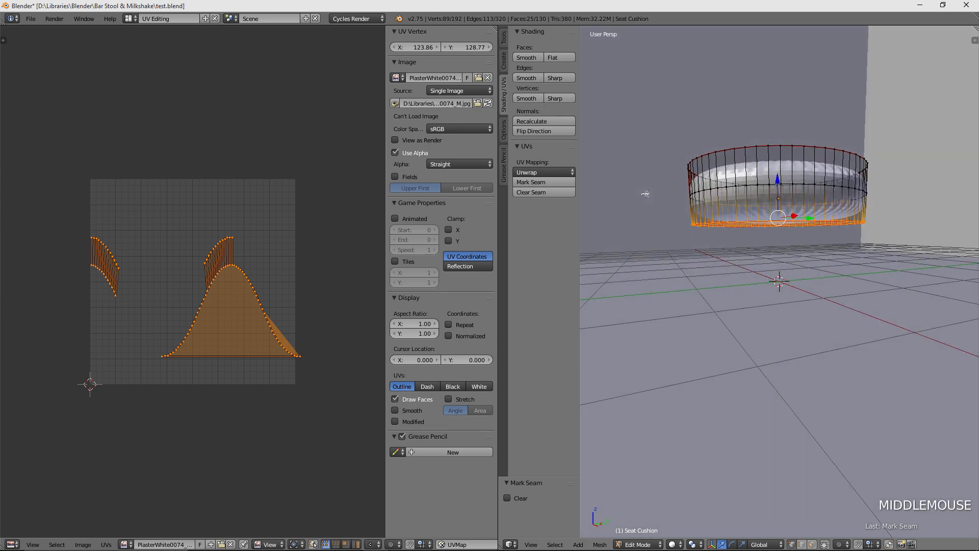
middle_click_drag(726, 268, 729, 285)
key("a")
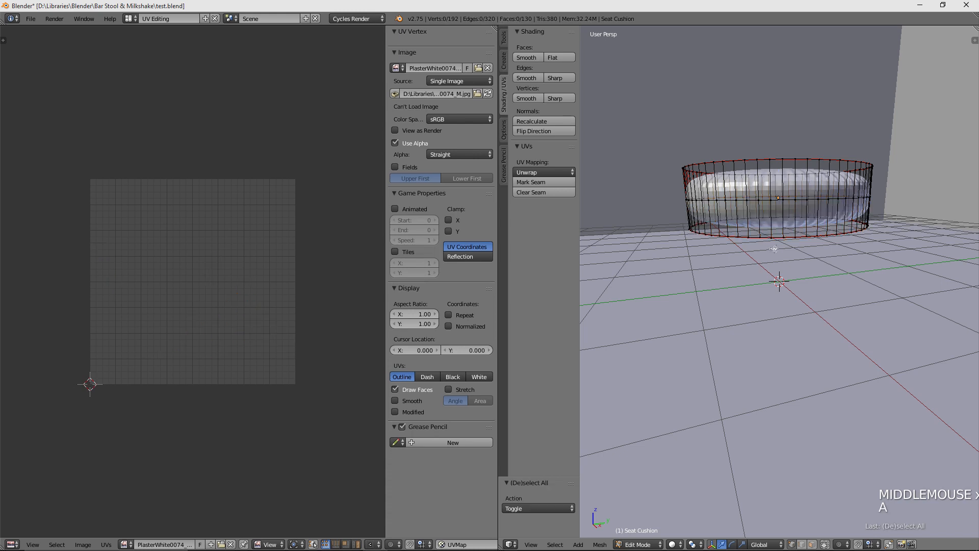
right_click(769, 159)
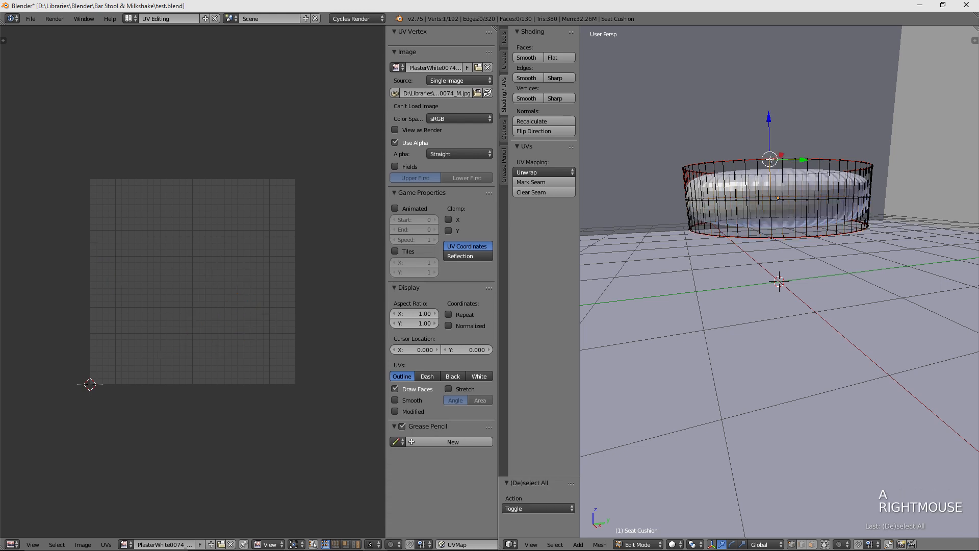
right_click(771, 201, "shift")
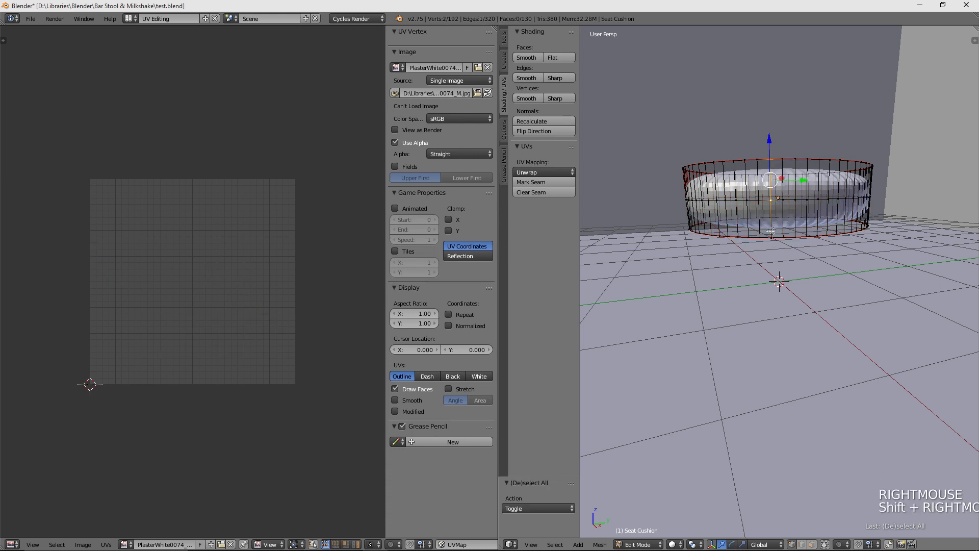
right_click(772, 237, "shift")
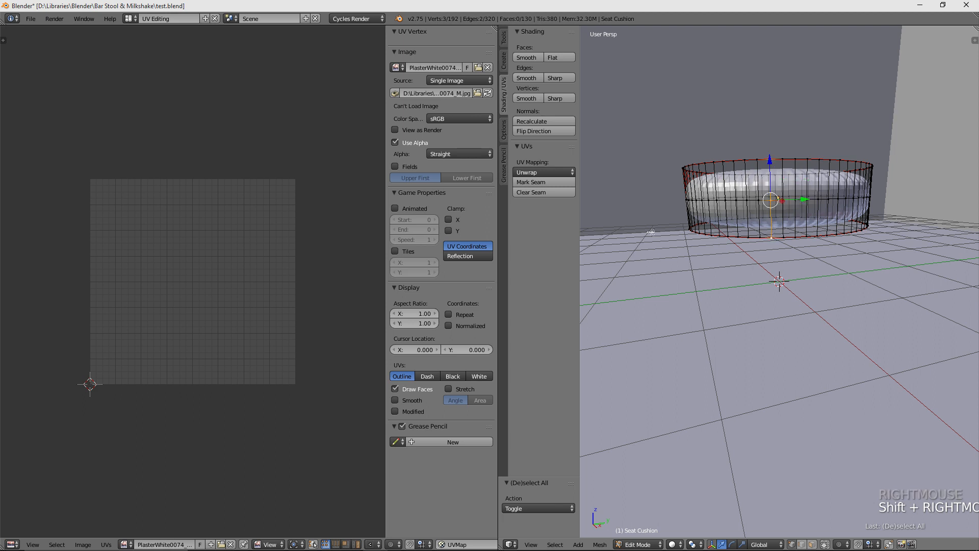
left_click(528, 184)
left_click(561, 170)
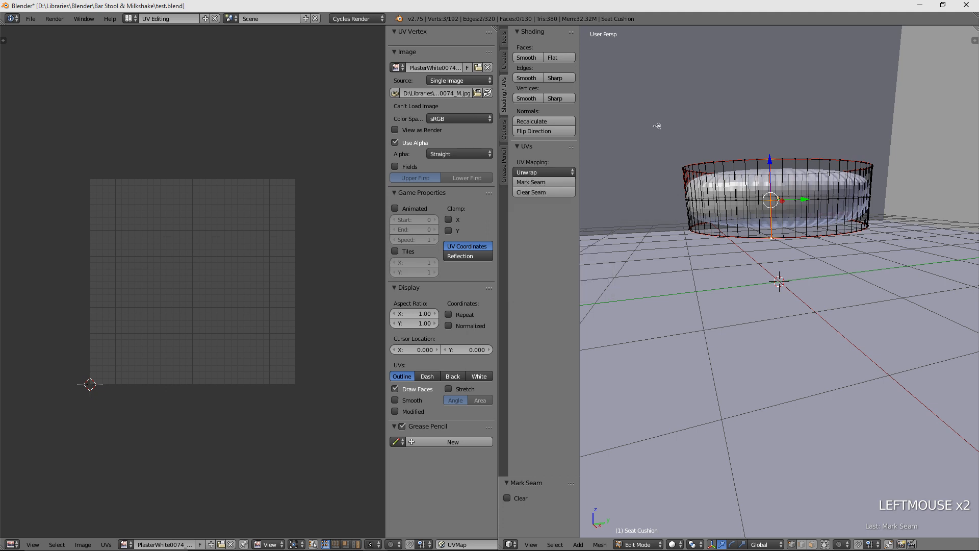
Step: Select the entire seat cushion mesh and unwrap it along the marked seams with Unwrap
key("a")
key("a")
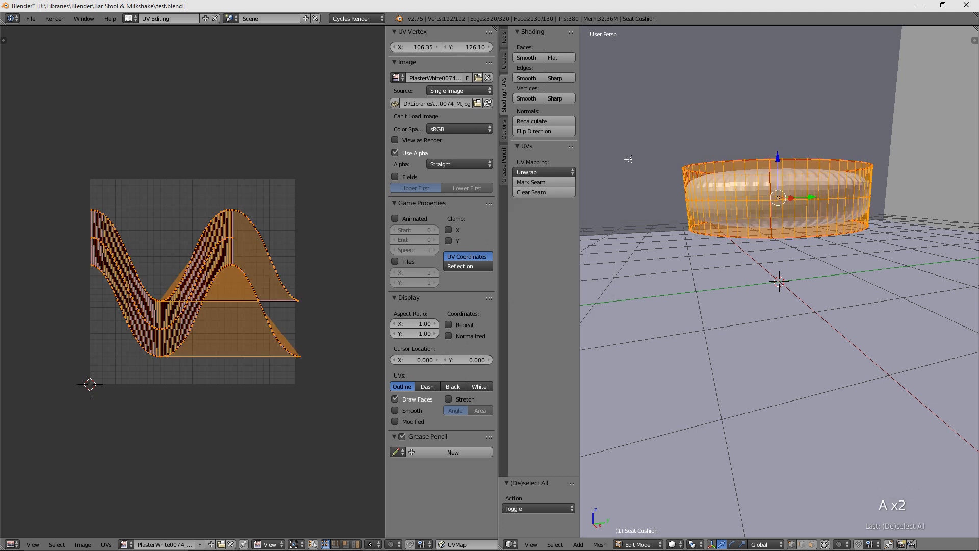
left_click(552, 173)
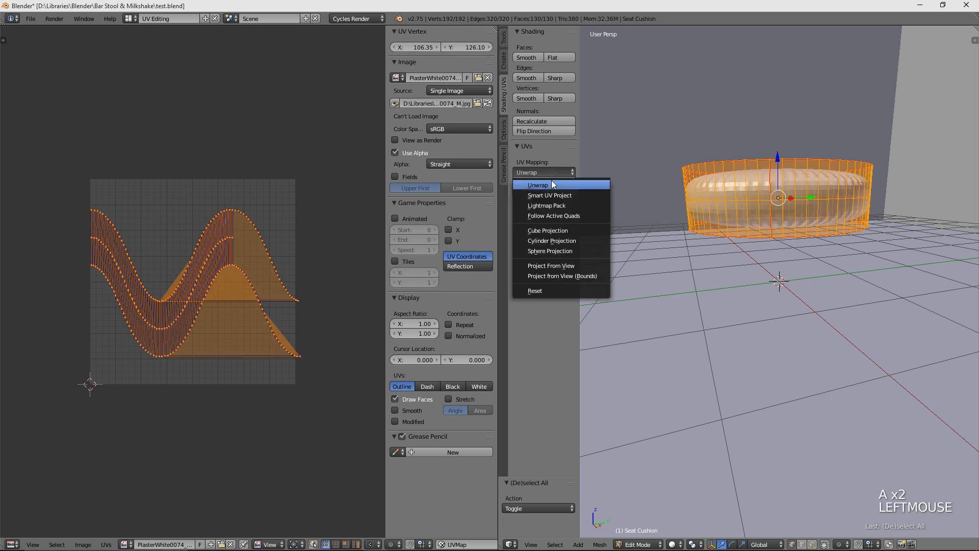
left_click(552, 185)
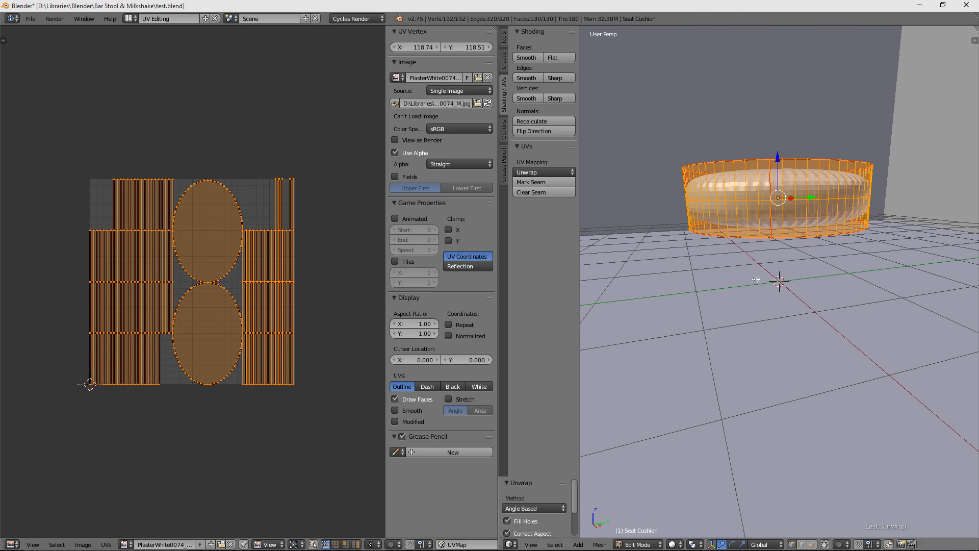
middle_click_drag(755, 280, 626, 302)
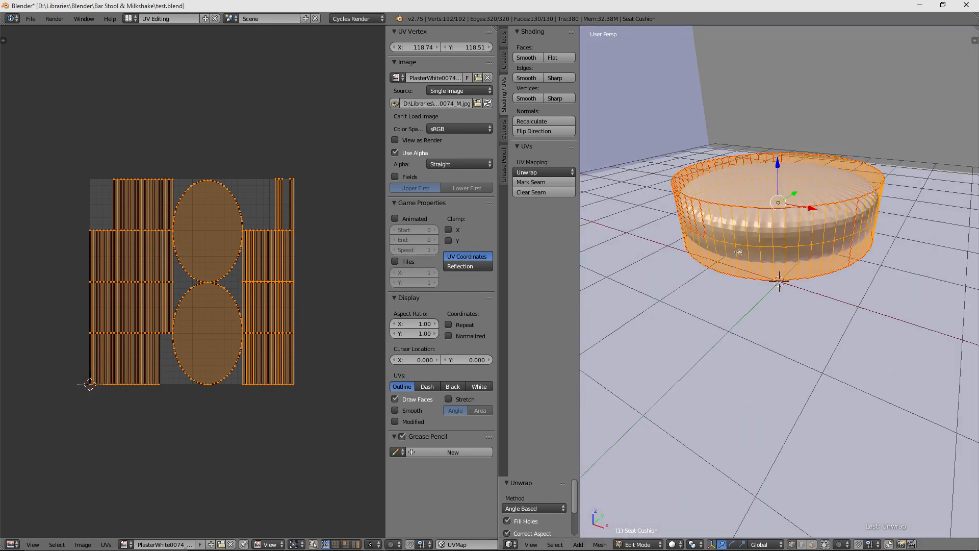
middle_click_drag(786, 327, 669, 492)
mouse_move(713, 546)
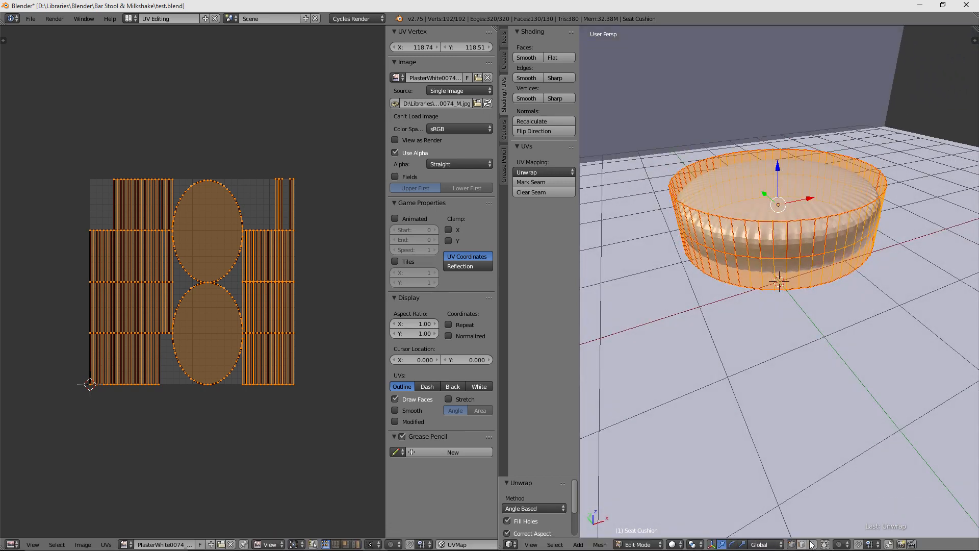
left_click(825, 545)
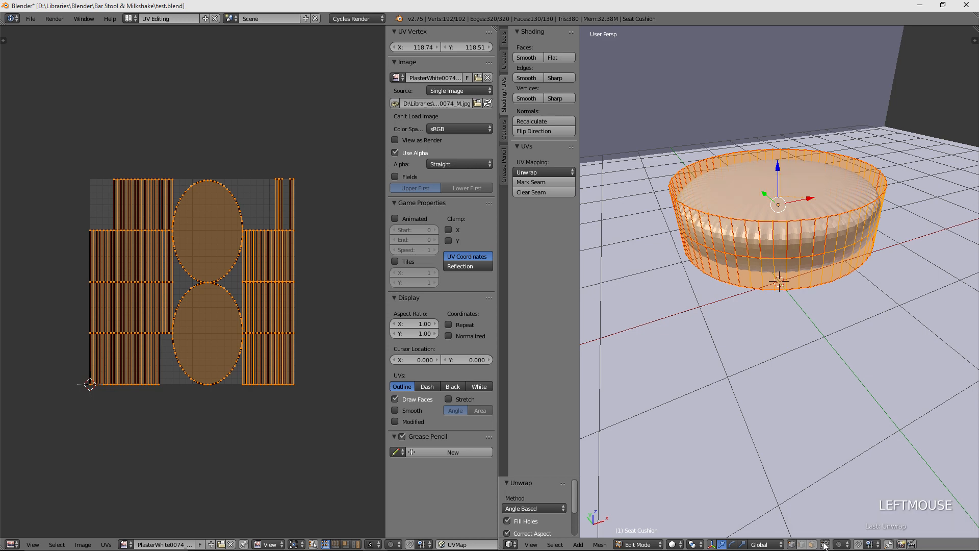
left_click(824, 545)
middle_click_drag(764, 400, 786, 393)
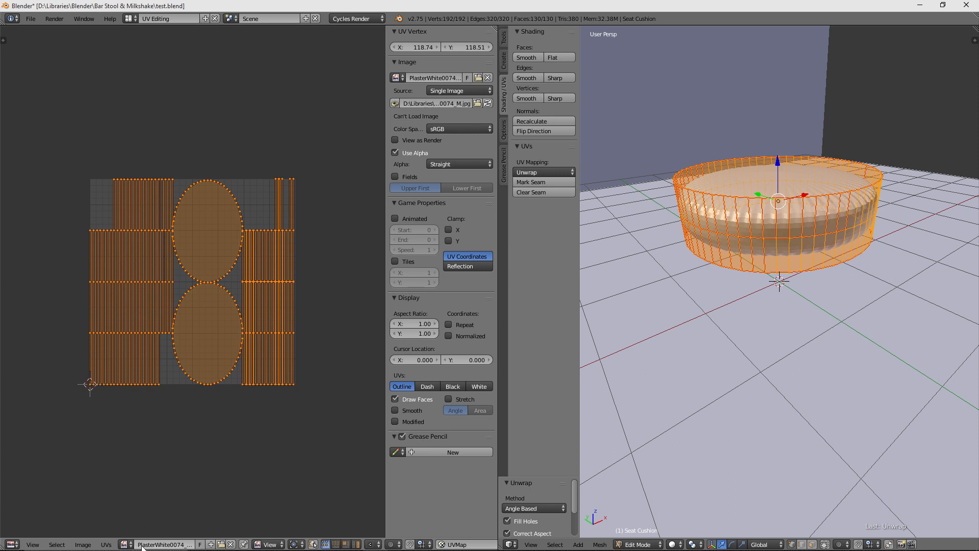
left_click(211, 544)
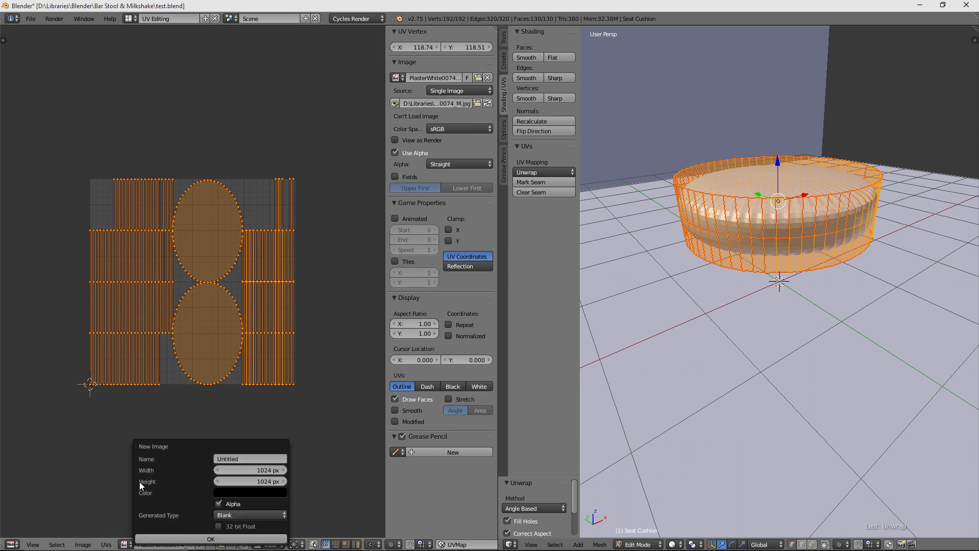
left_click(106, 545)
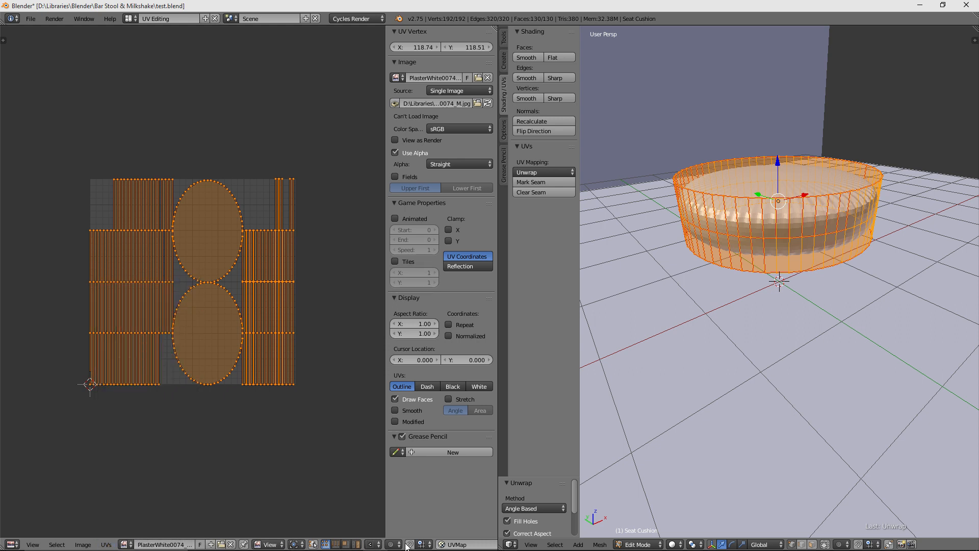
left_click(442, 544)
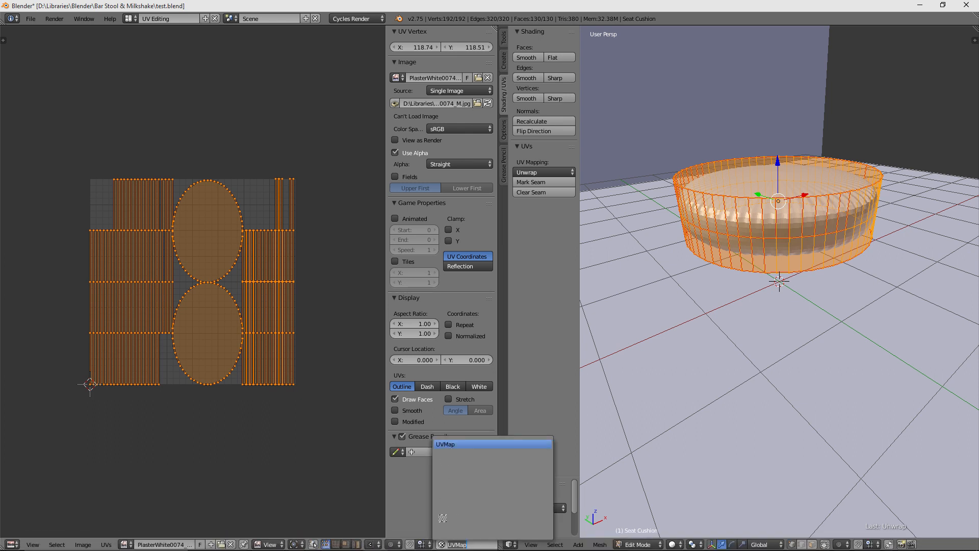
left_click(442, 449)
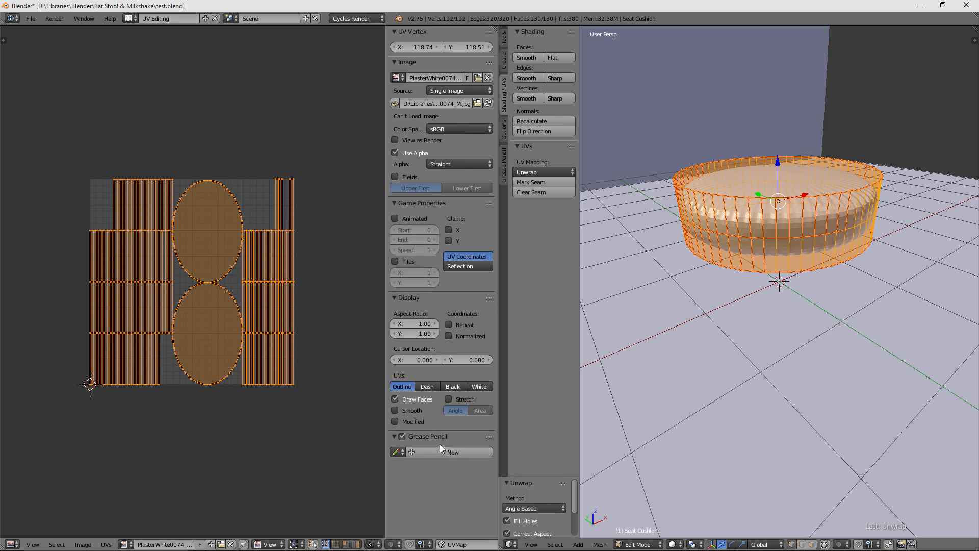
left_click(284, 441)
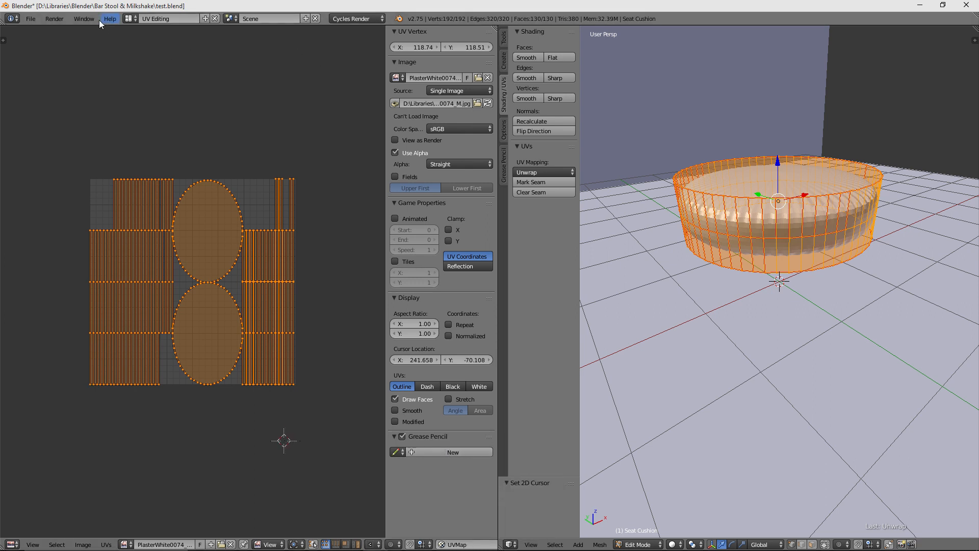
mouse_move(462, 548)
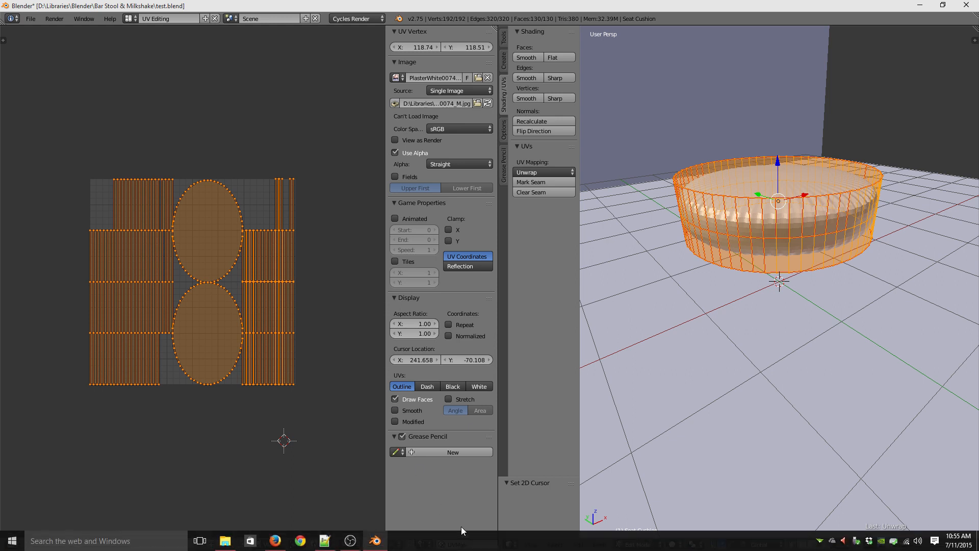
Step: Switch the screen layout to 3D View Full and on to Default to return to the cushion's material nodes
left_click(127, 19)
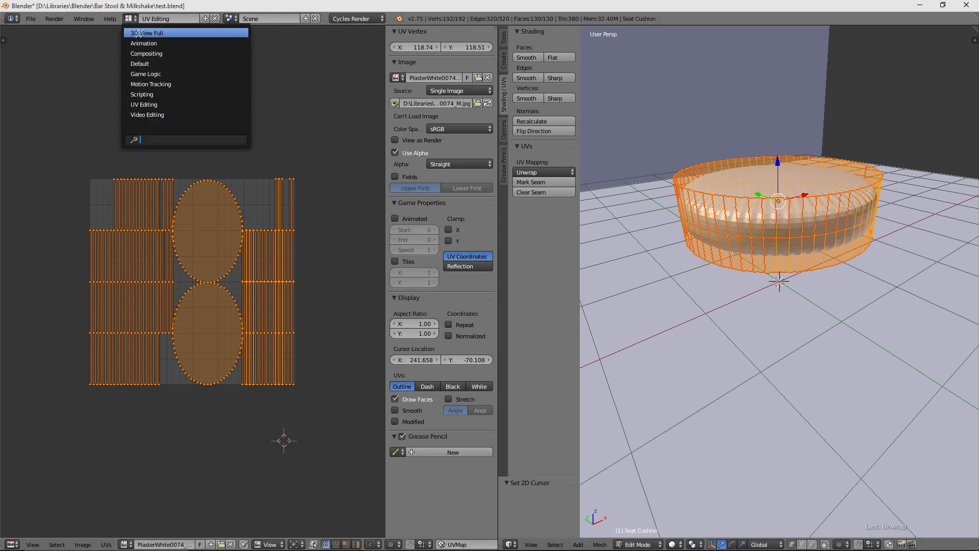
left_click(138, 33)
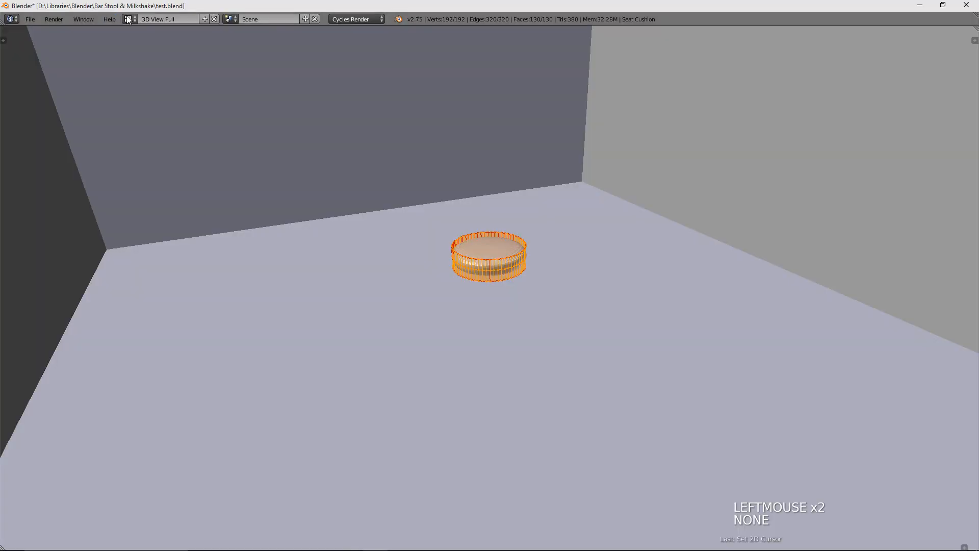
left_click(127, 19)
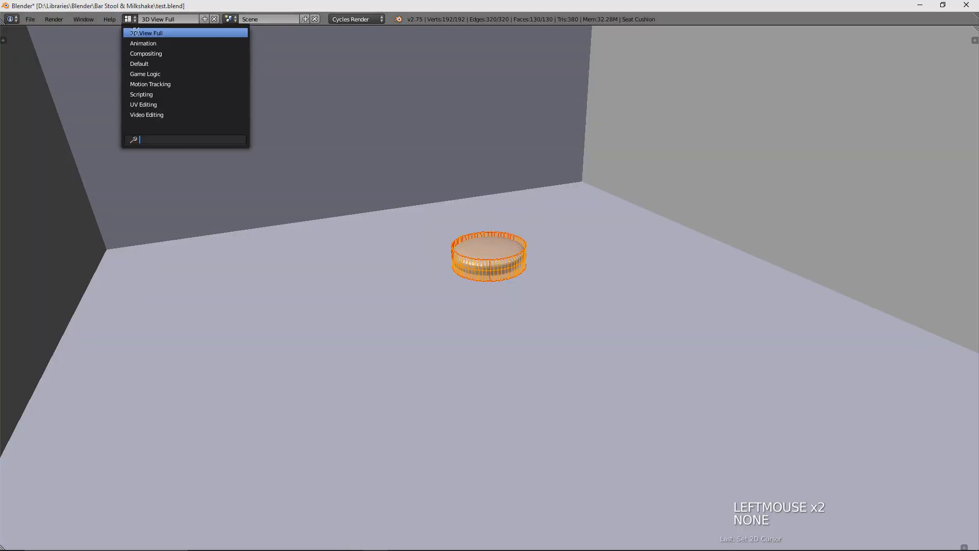
left_click(139, 64)
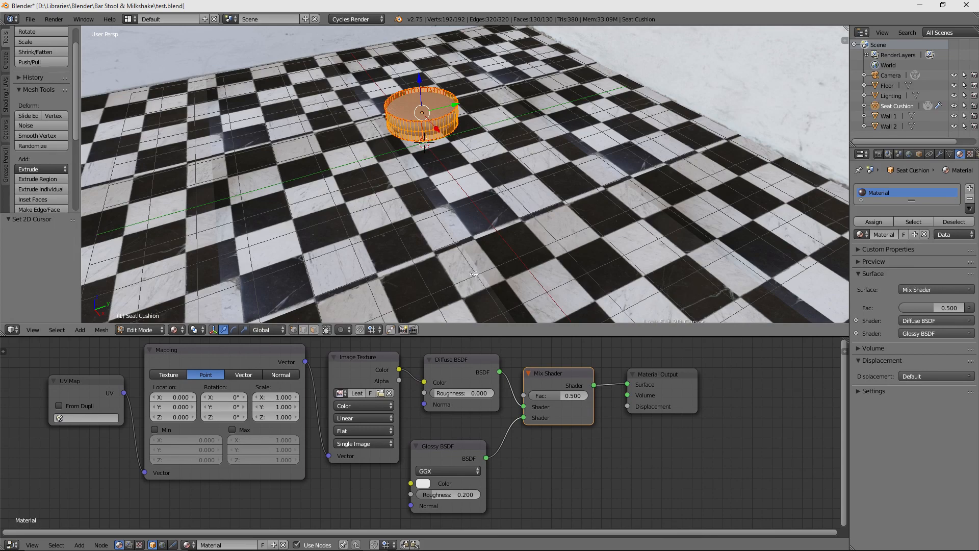
Step: Set the UV Map node of the cushion's material to use UVMap
middle_click_drag(447, 203, 500, 214)
left_click(76, 418)
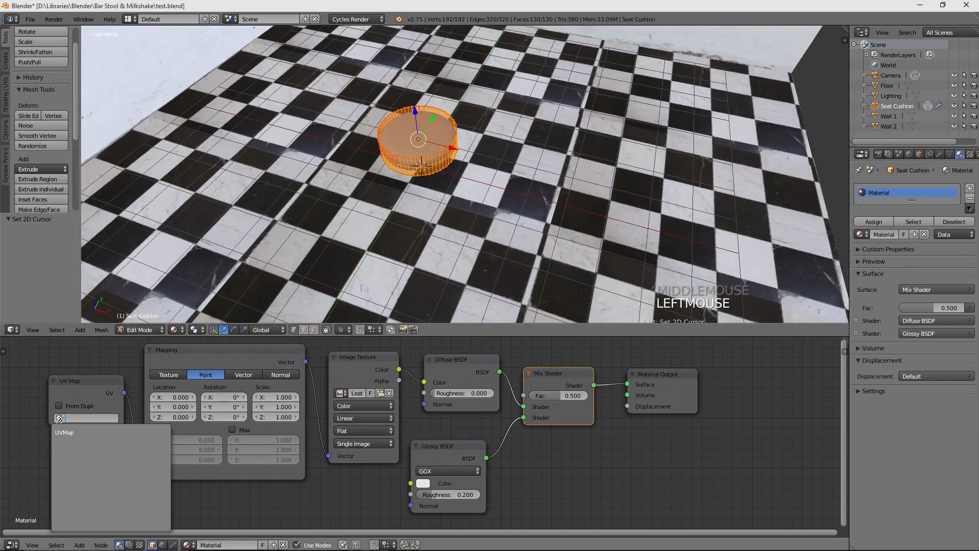
left_click(67, 432)
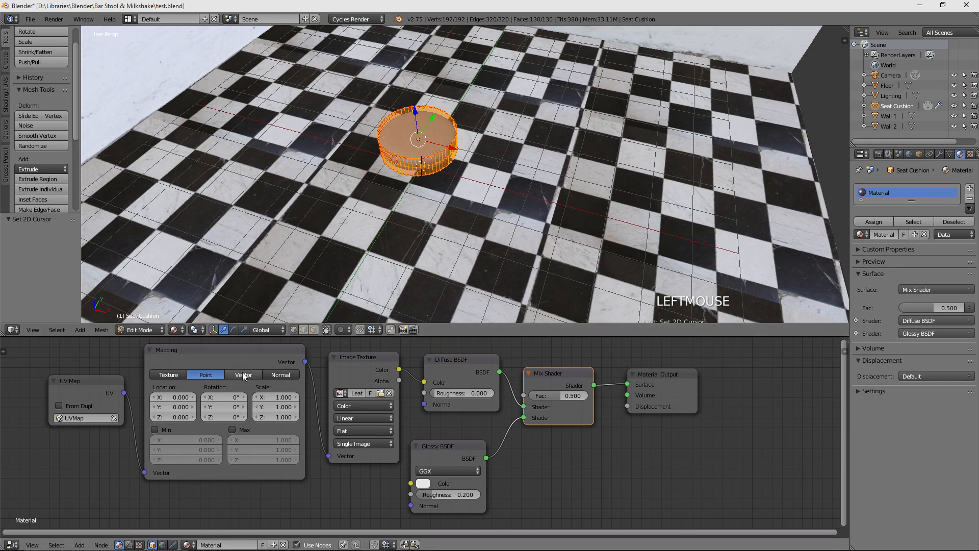
Step: Switch the seat cushion from Edit Mode to Object Mode
middle_click_drag(483, 185, 396, 136)
scroll(478, 146, "up", 3)
scroll(396, 136, "down", 1)
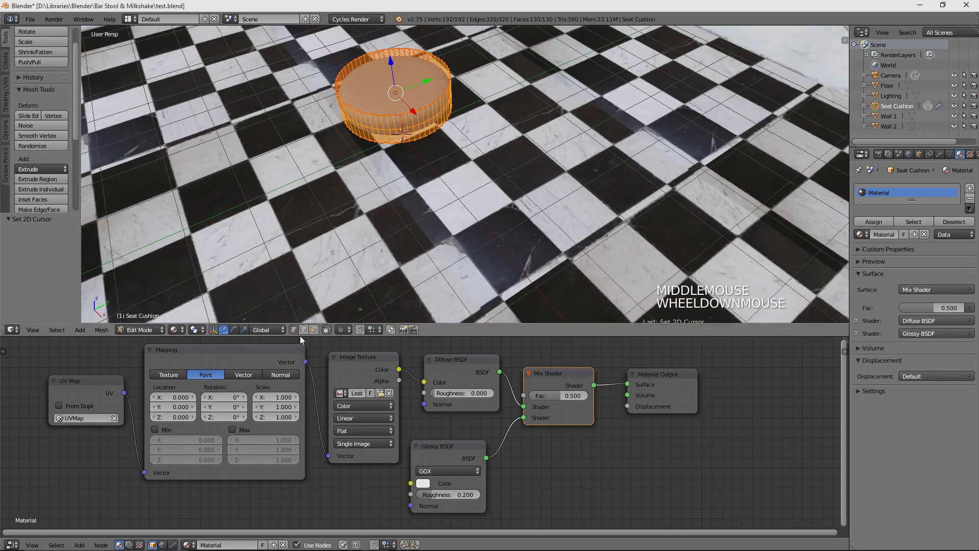
left_click(154, 330)
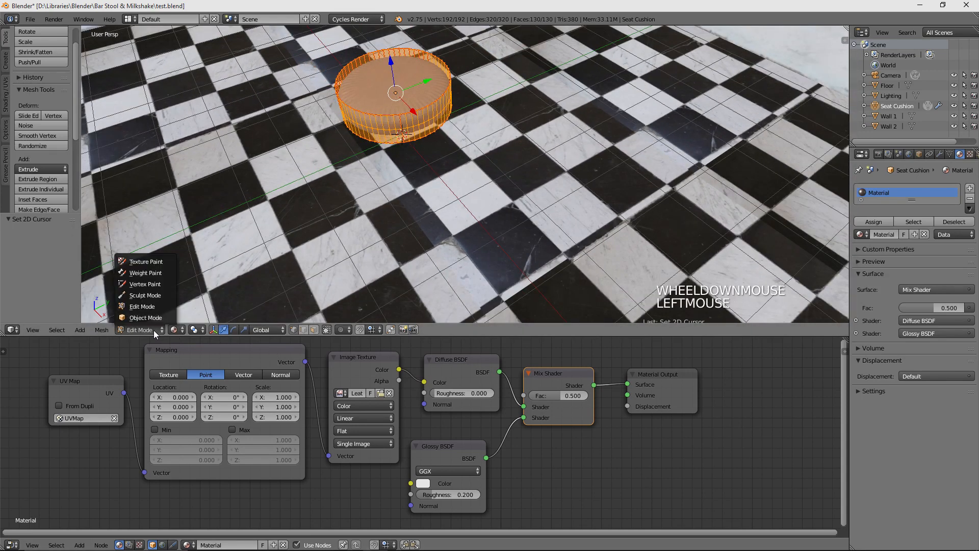
left_click(139, 318)
middle_click_drag(445, 170, 516, 179)
scroll(420, 176, "up", 3)
scroll(499, 175, "down", 2)
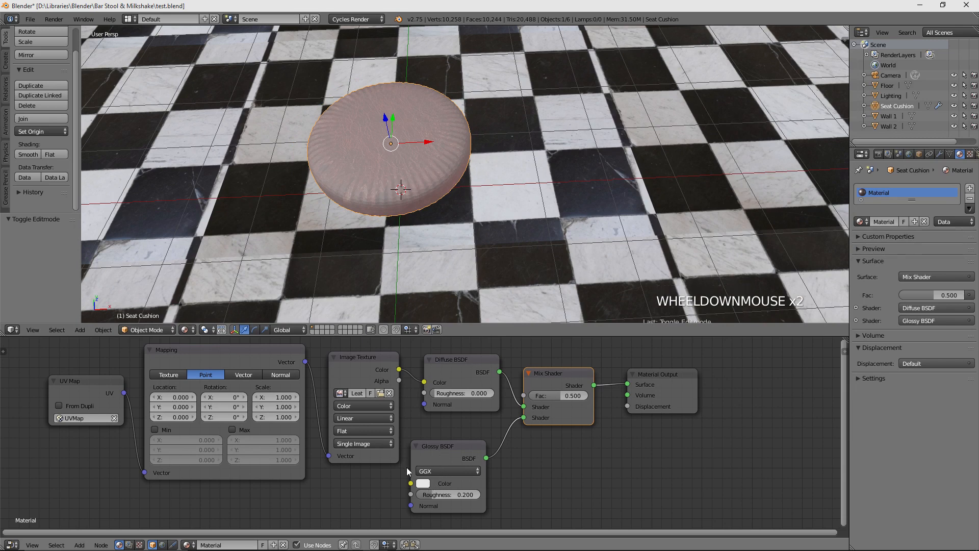
Step: Try a red colour of R 0.800, G 0.058, B 0.049 on the Glossy BSDF node
left_click_drag(435, 451, 466, 441)
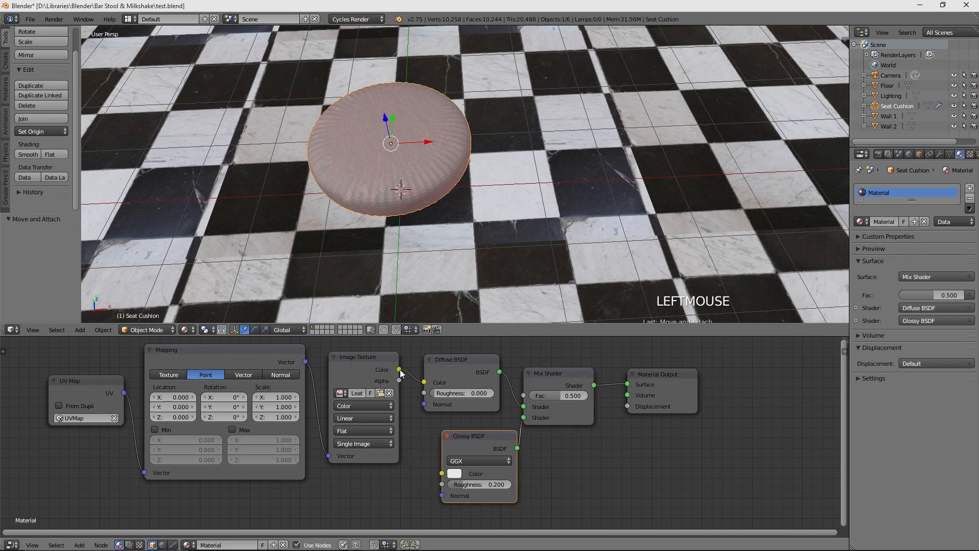
left_click(457, 474)
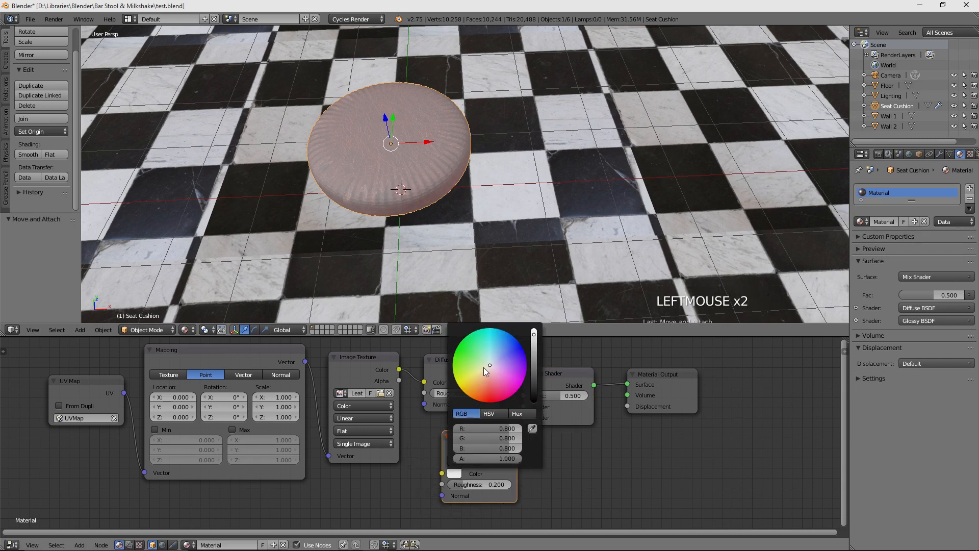
left_click_drag(486, 371, 489, 393)
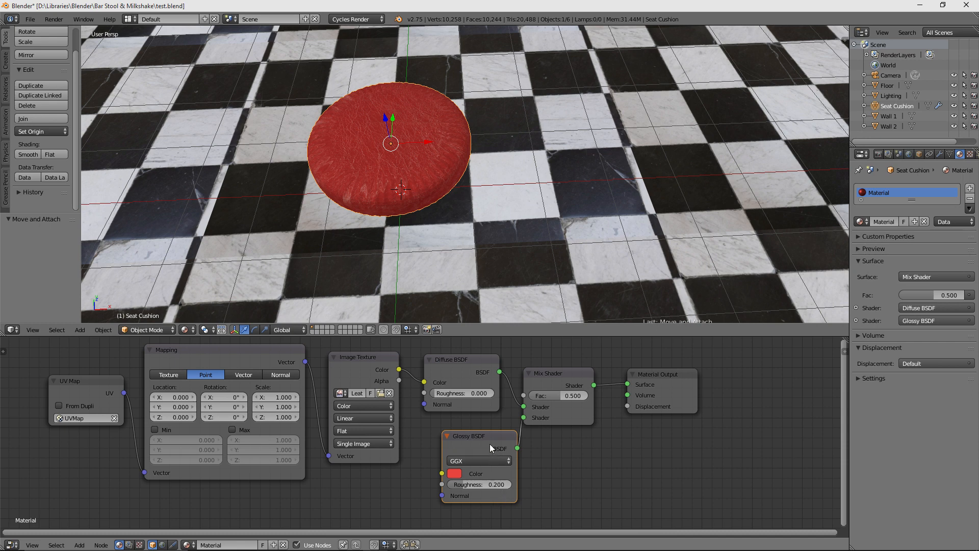
left_click_drag(491, 448, 465, 451)
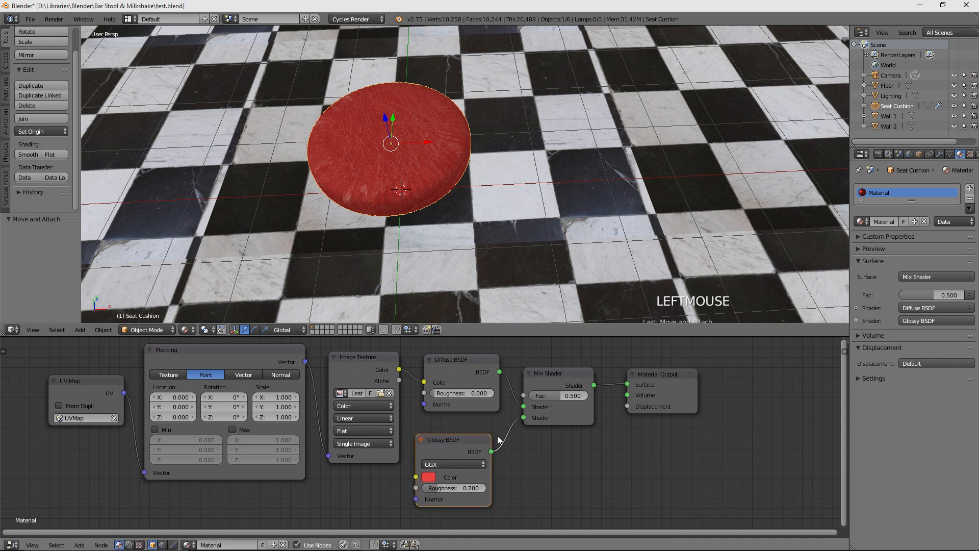
Step: Set the Glossy BSDF colour to a very pale pink, R 0.800, G 0.661, B 0.661
left_click(433, 477)
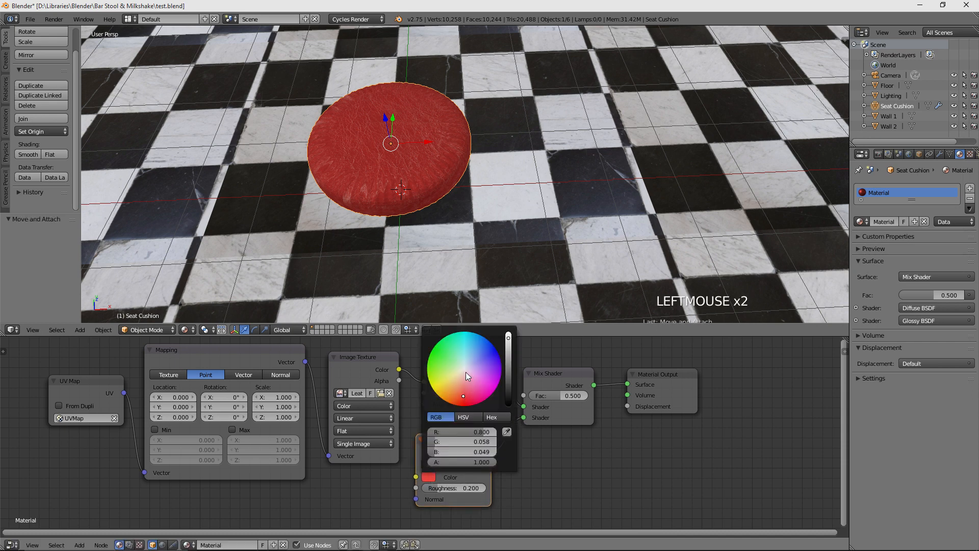
left_click_drag(468, 376, 465, 372)
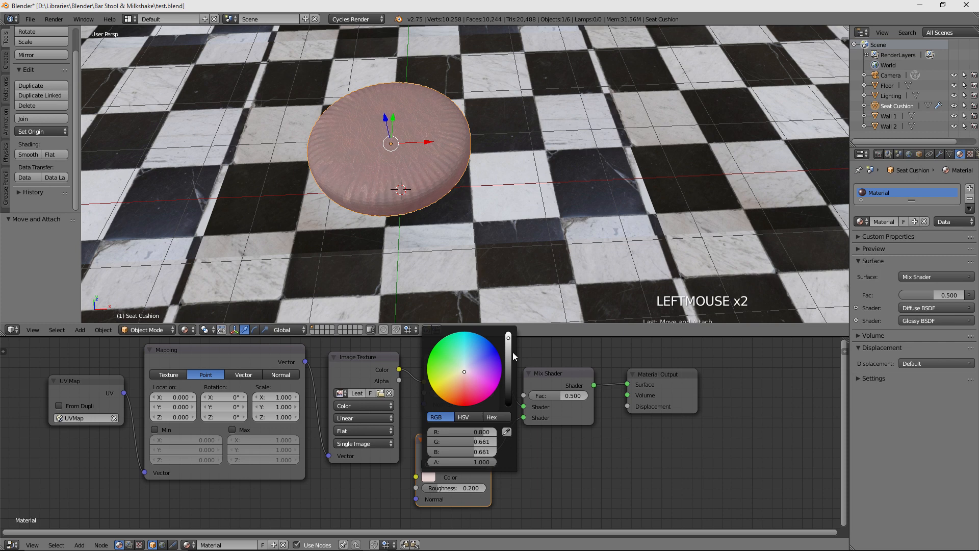
left_click(550, 481)
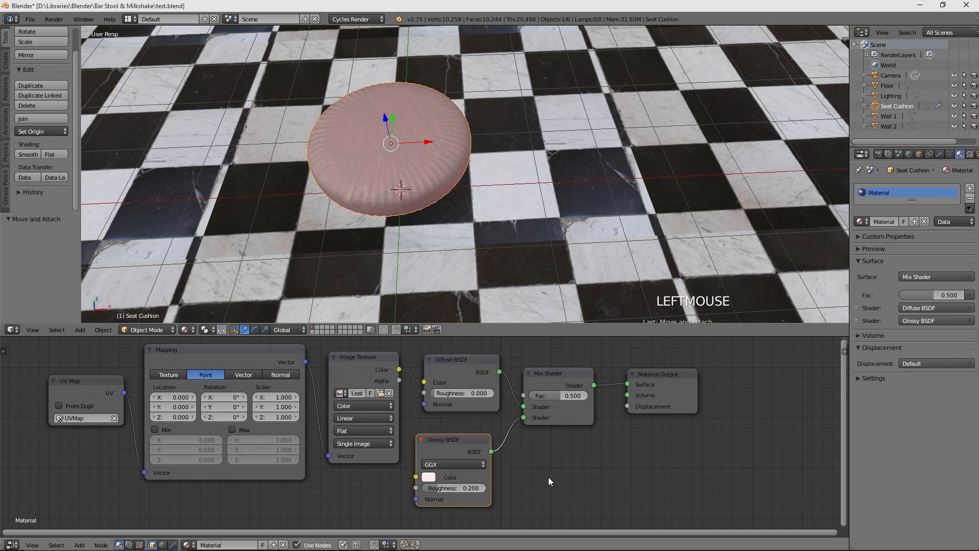
Step: Set the Mix Shader factor of the cushion's material to 0.2
double_click(559, 396)
type("0.2")
key("Return")
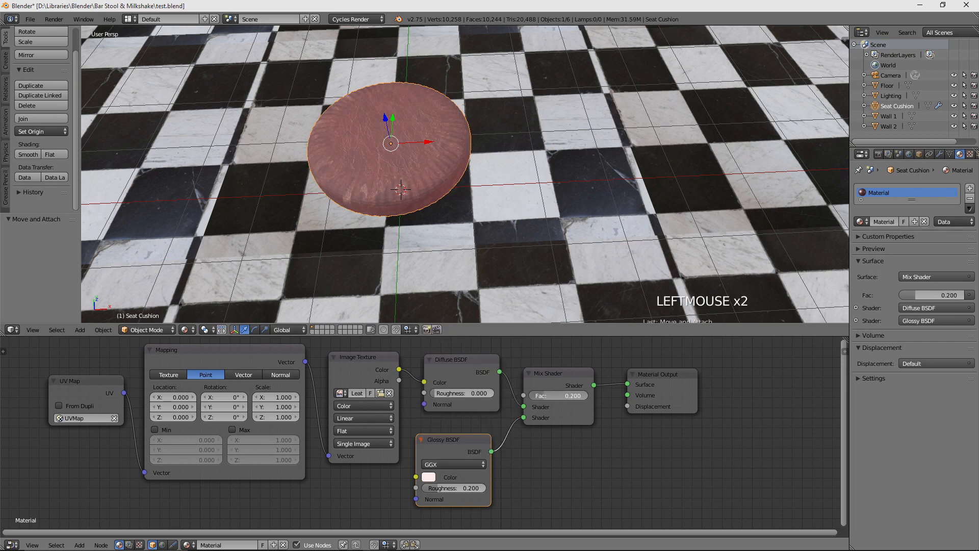
Step: Move the seat cushion to layer 2 and show only that layer
middle_click_drag(460, 285, 473, 164)
scroll(380, 186, "down", 2)
middle_click_drag(492, 121, 436, 167)
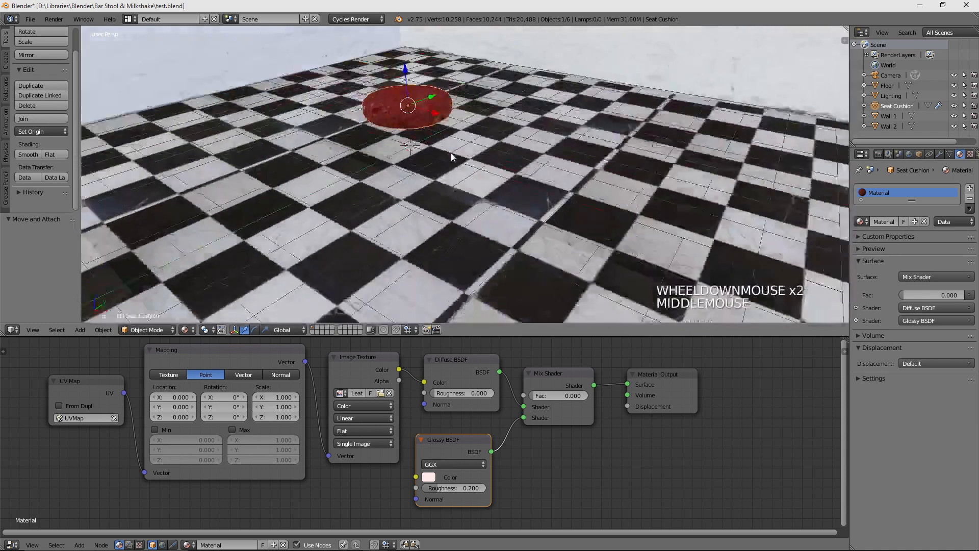
scroll(436, 167, "down", 3)
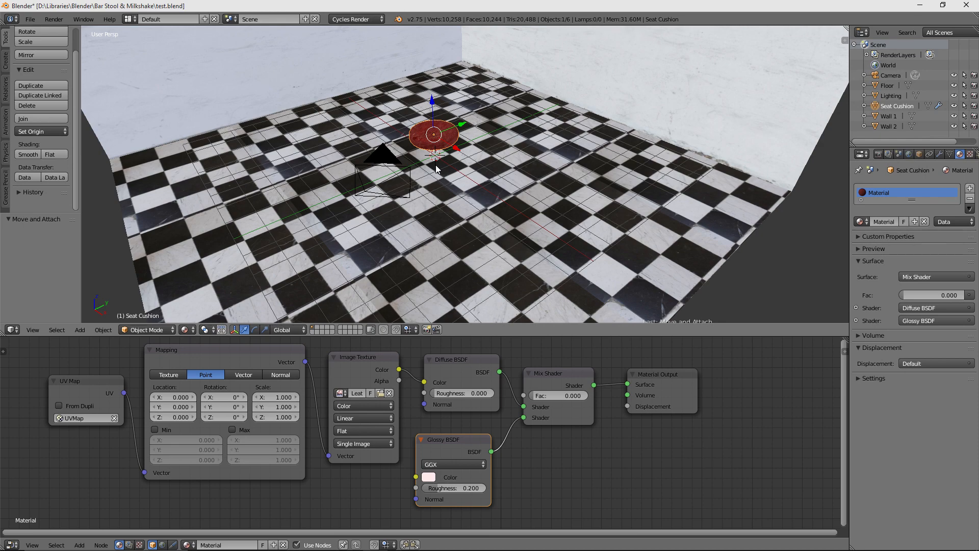
middle_click_drag(436, 170, 550, 127)
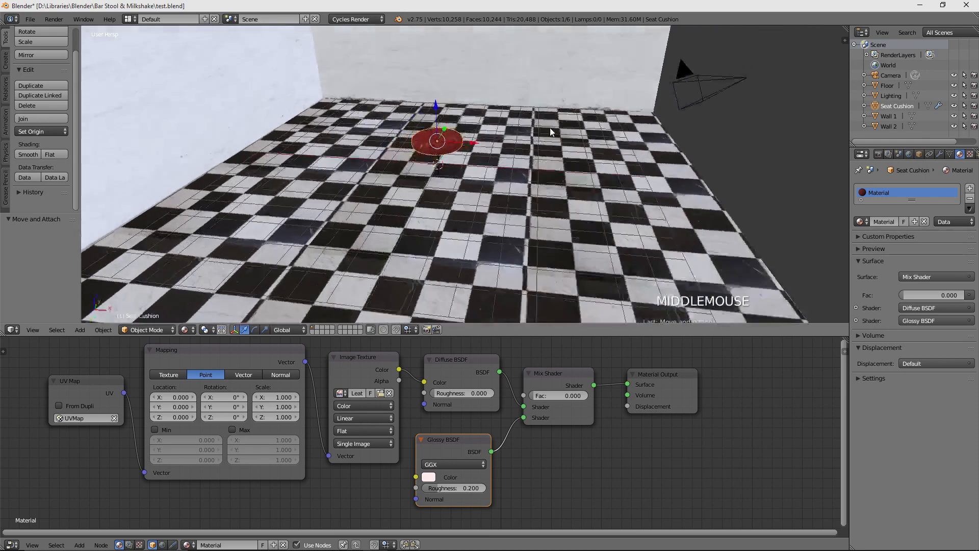
scroll(551, 127, "down", 1)
scroll(480, 131, "down", 1)
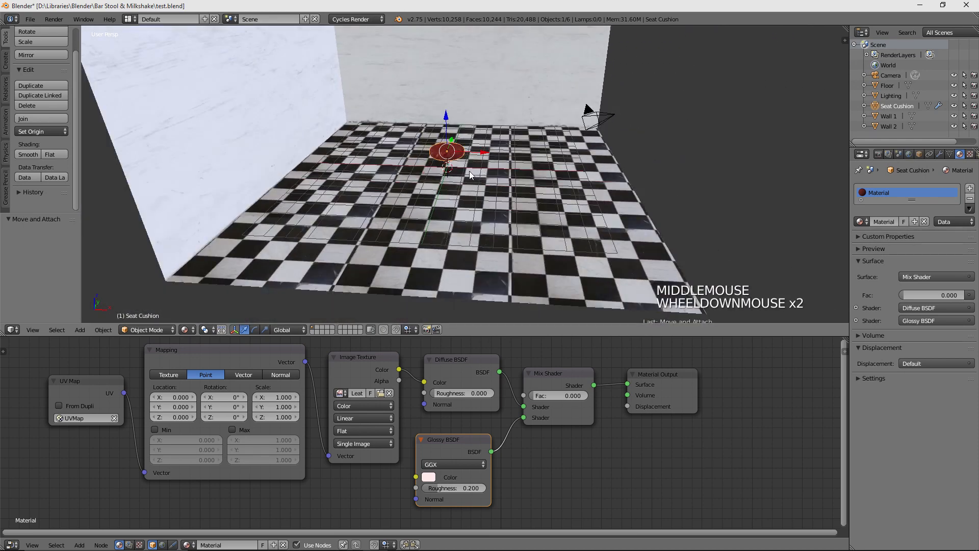
key("m")
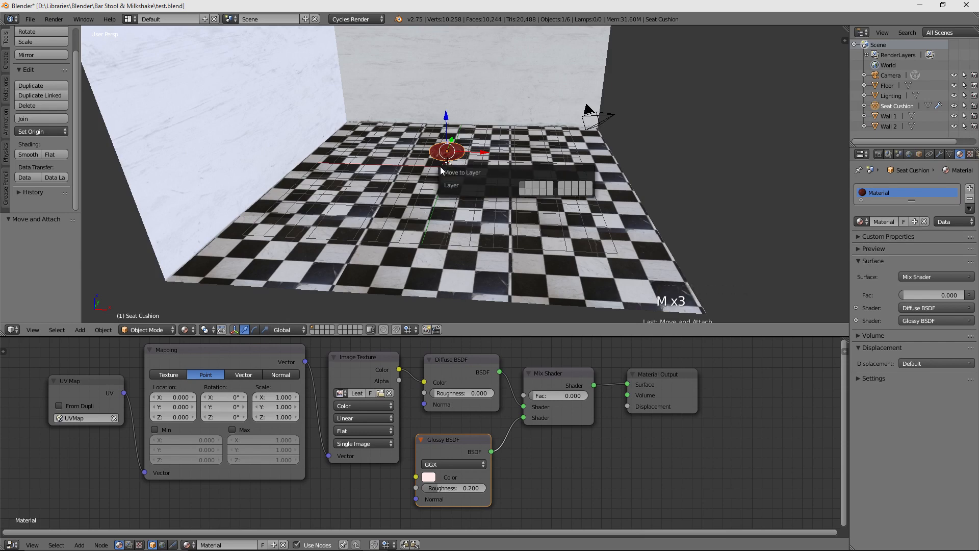
key("2")
key("2")
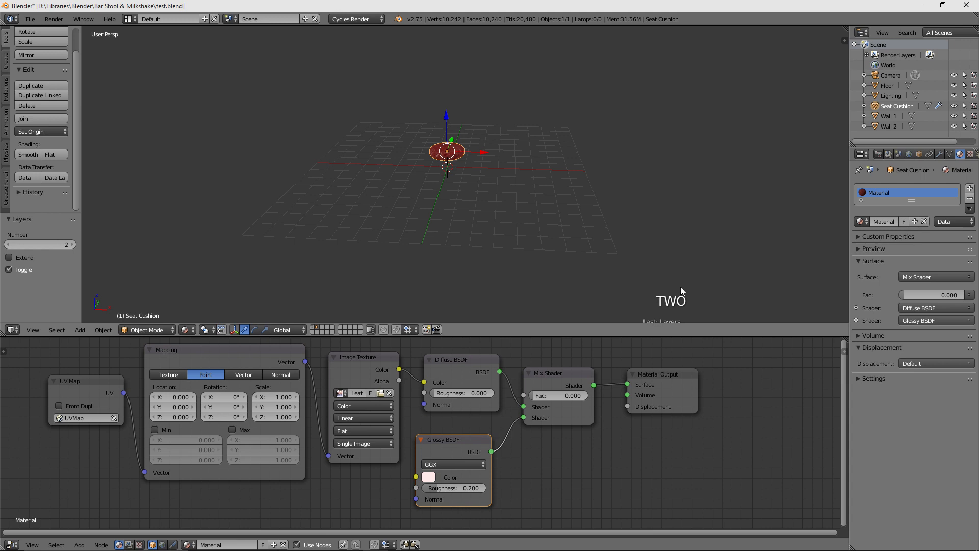
Step: Add a mesh cylinder with 32 vertices, radius 1 and depth 2 at the 3D cursor beneath the seat cushion
scroll(443, 145, "up", 6)
middle_click_drag(475, 153, 512, 161)
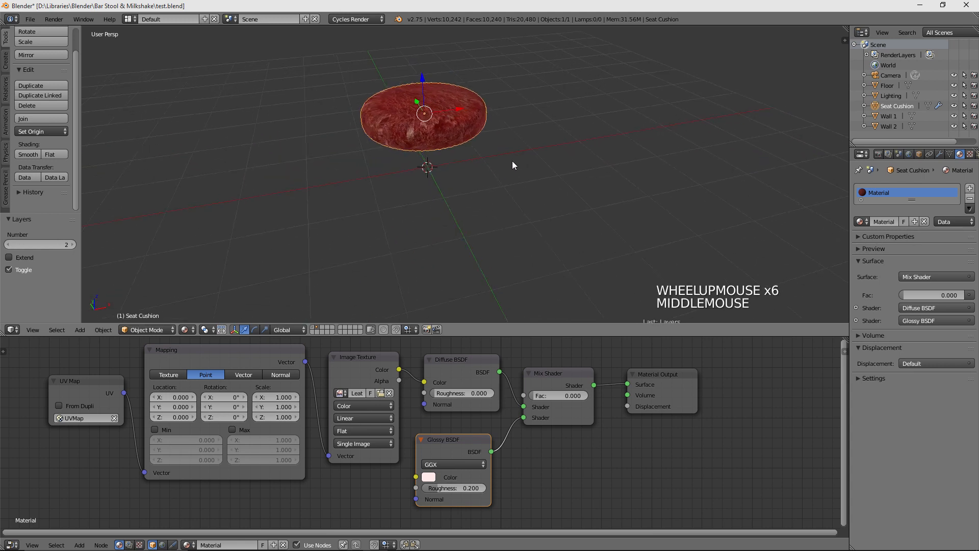
scroll(513, 165, "down", 3)
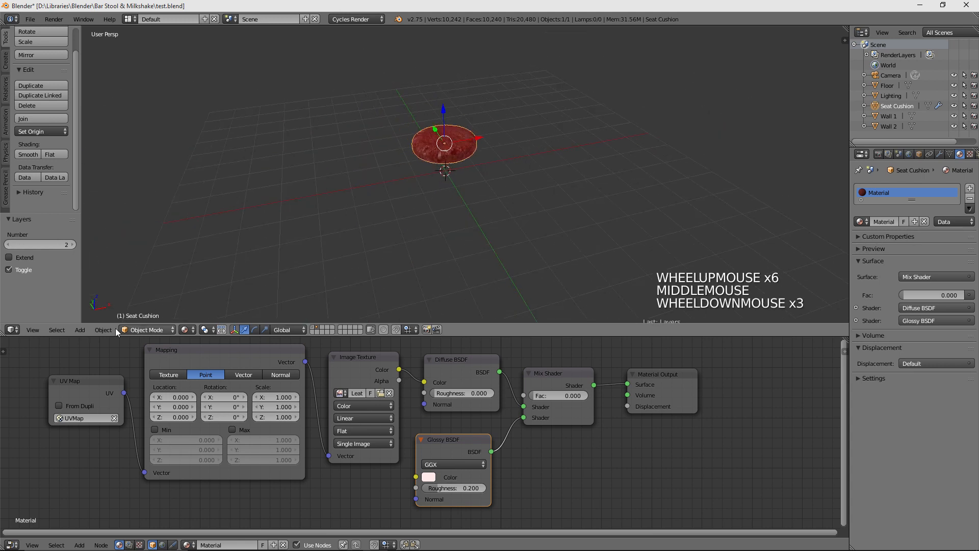
key("shift+a")
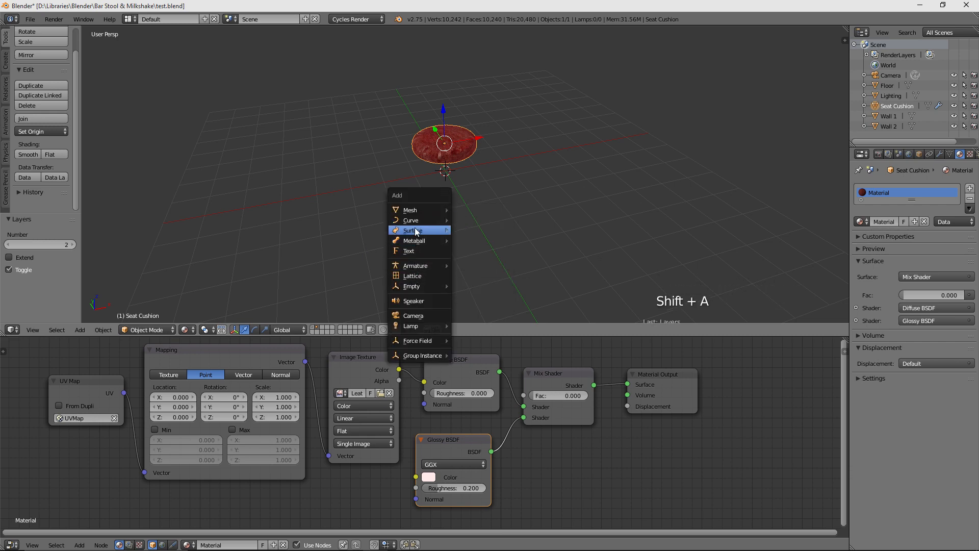
mouse_move(418, 210)
left_click(477, 262)
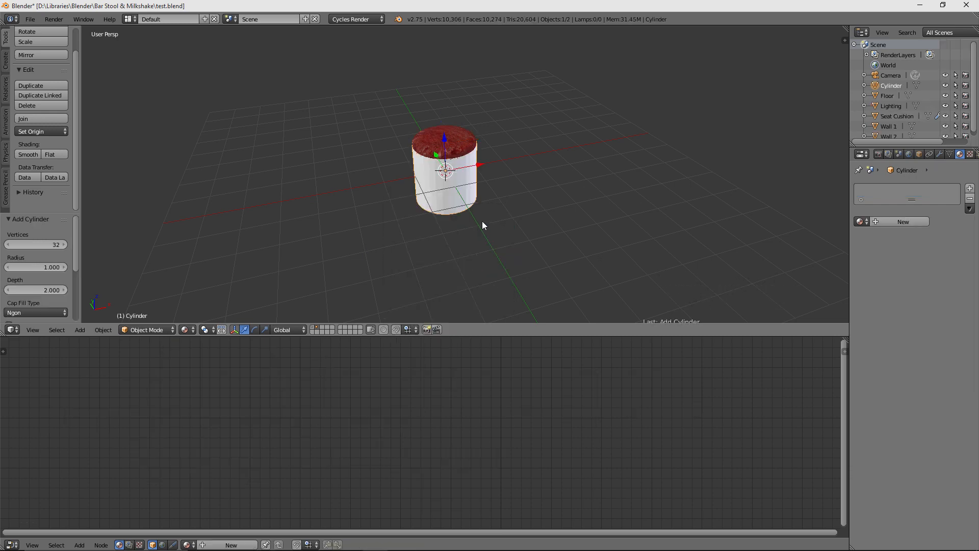
middle_click_drag(525, 223, 551, 208)
scroll(505, 179, "up", 4)
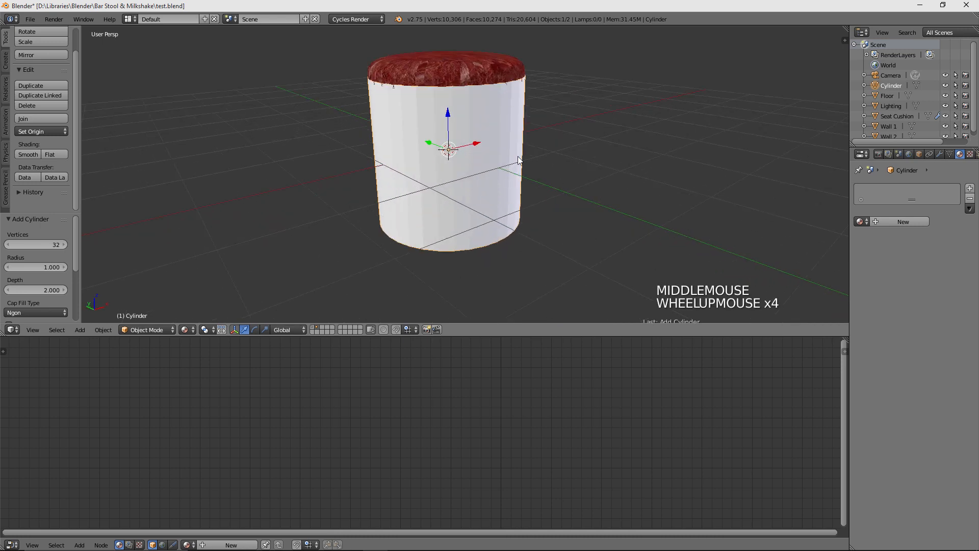
scroll(565, 148, "down", 1)
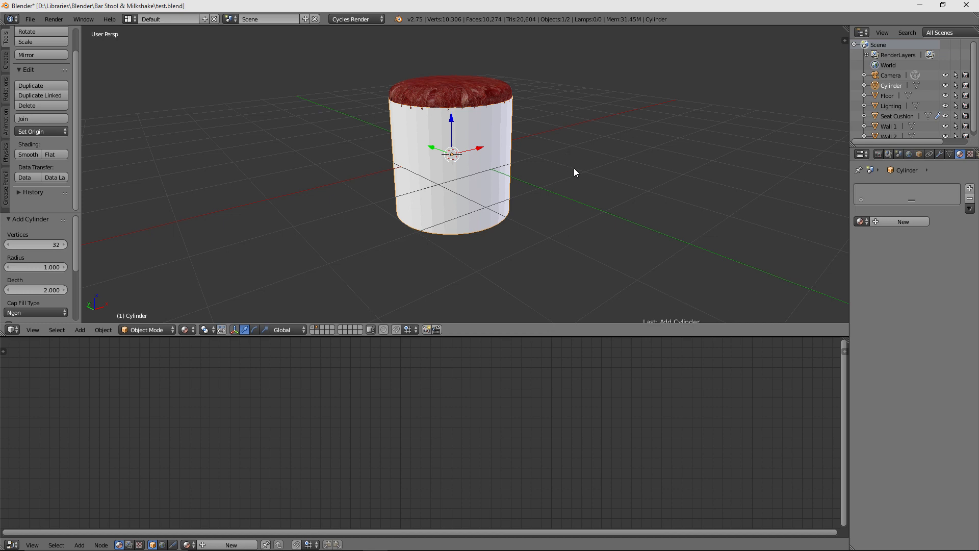
Step: Try scaling the cylinder uniformly and along the Z, X and Y axes one at a time
middle_click_drag(575, 171, 454, 106)
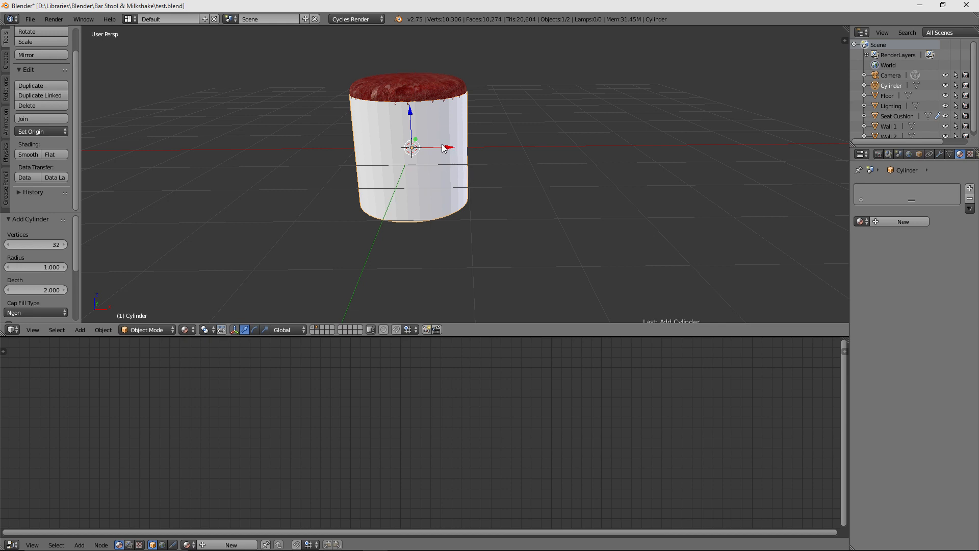
key("s")
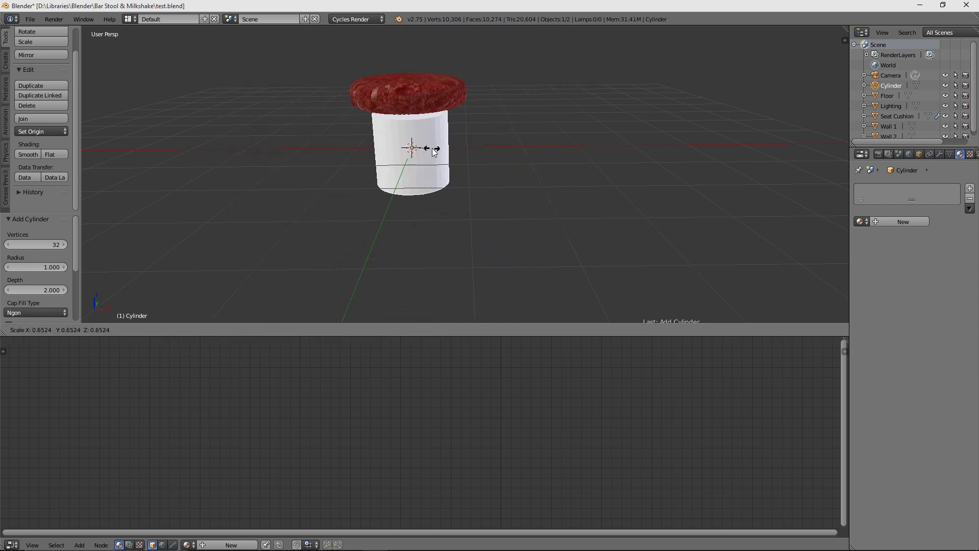
key("z")
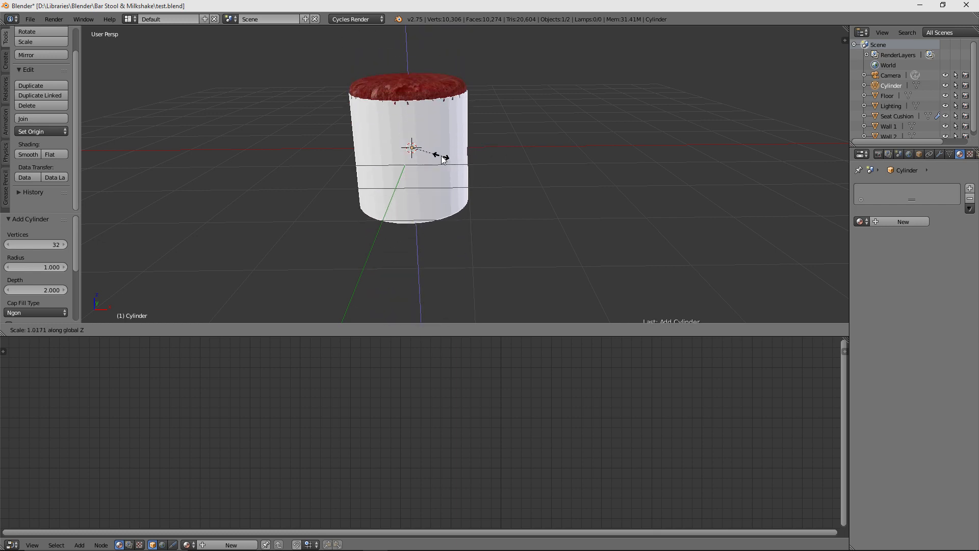
key("x")
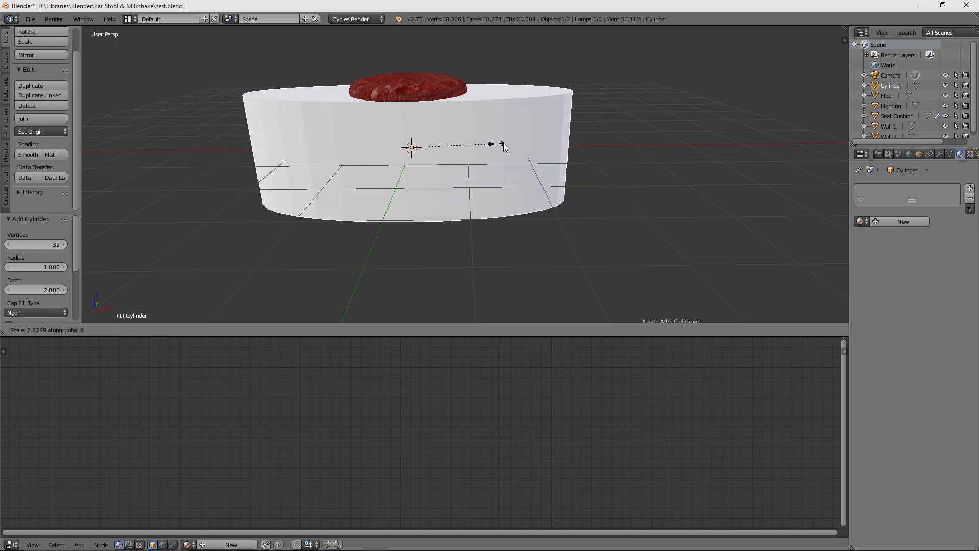
key("y")
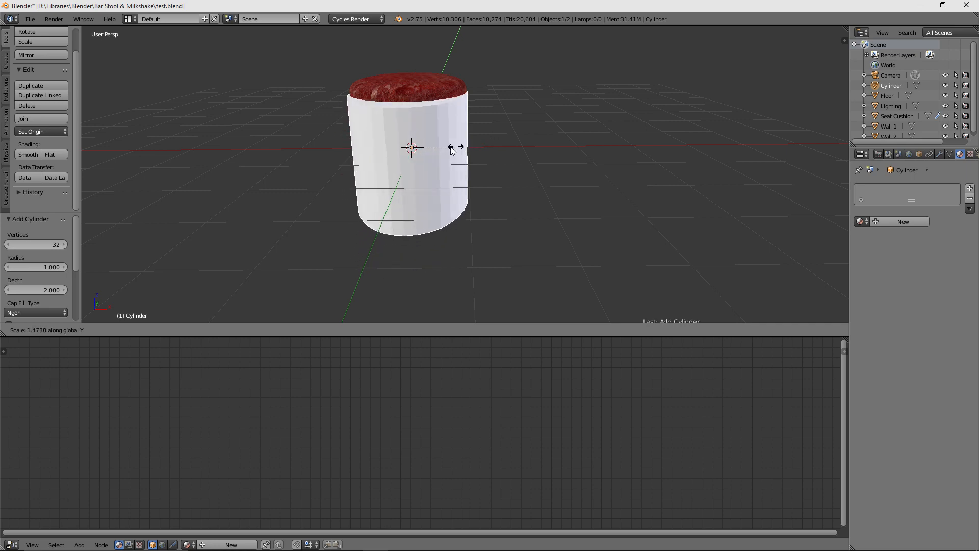
left_click(403, 152)
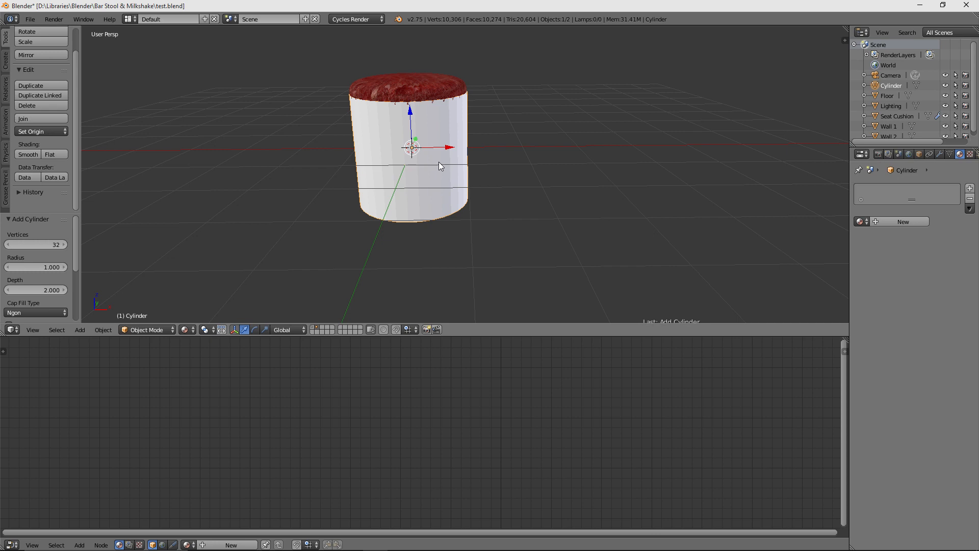
Step: Try scaling the cylinder to about 0.1 in X and Y with the Z axis locked
key("s")
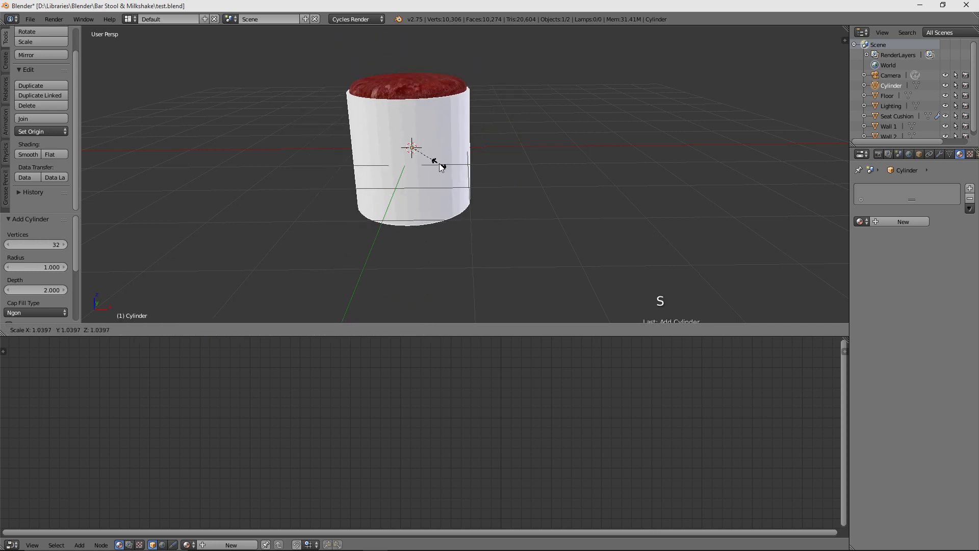
key("shift+z")
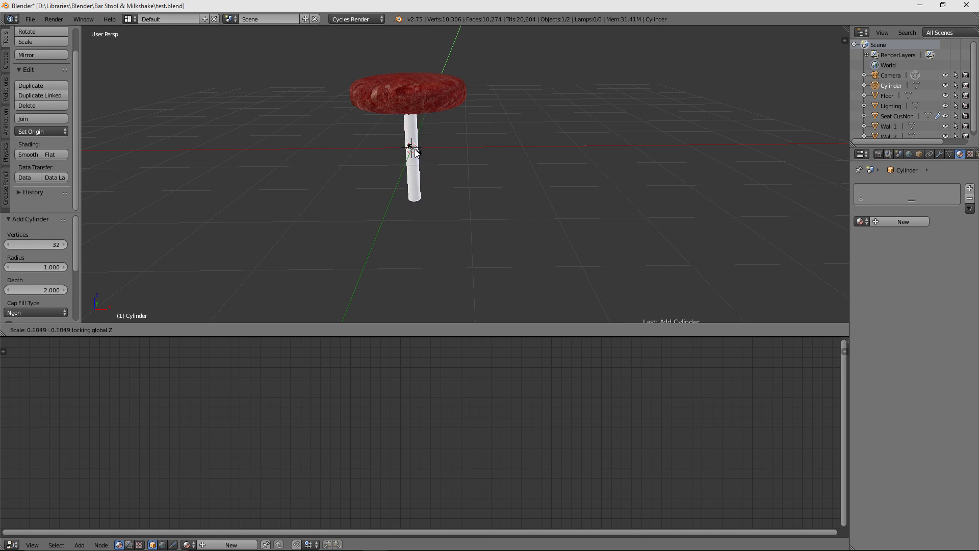
key("shift+z")
key("shift+z")
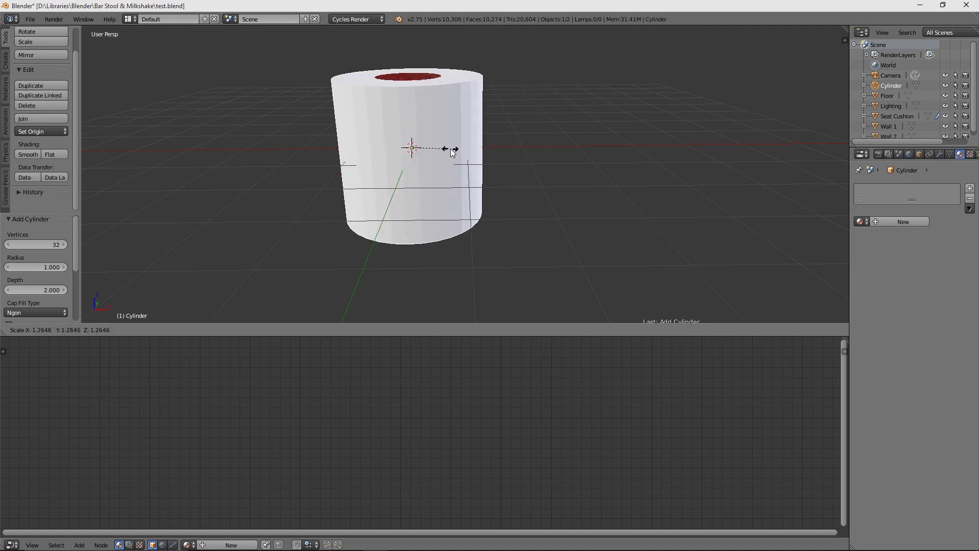
left_click(432, 167)
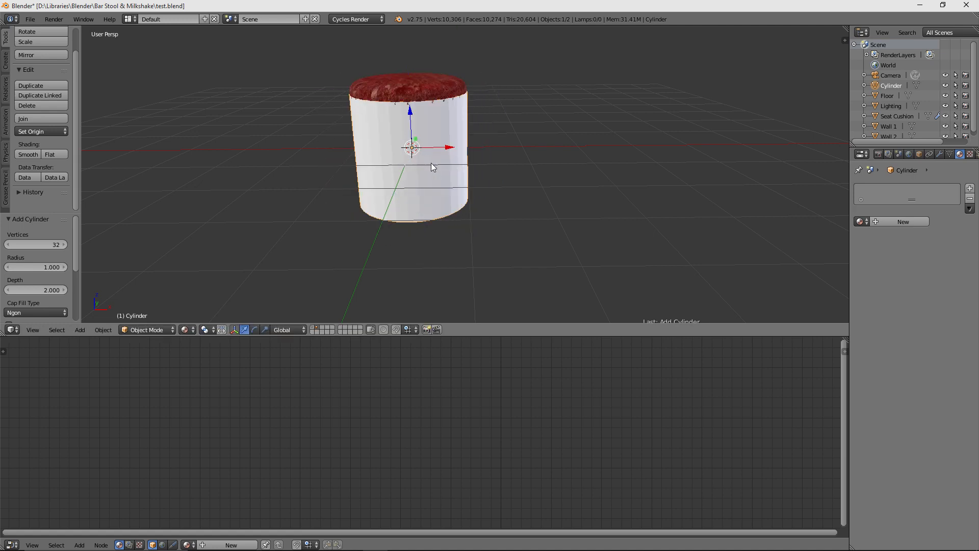
middle_click_drag(431, 167, 508, 214)
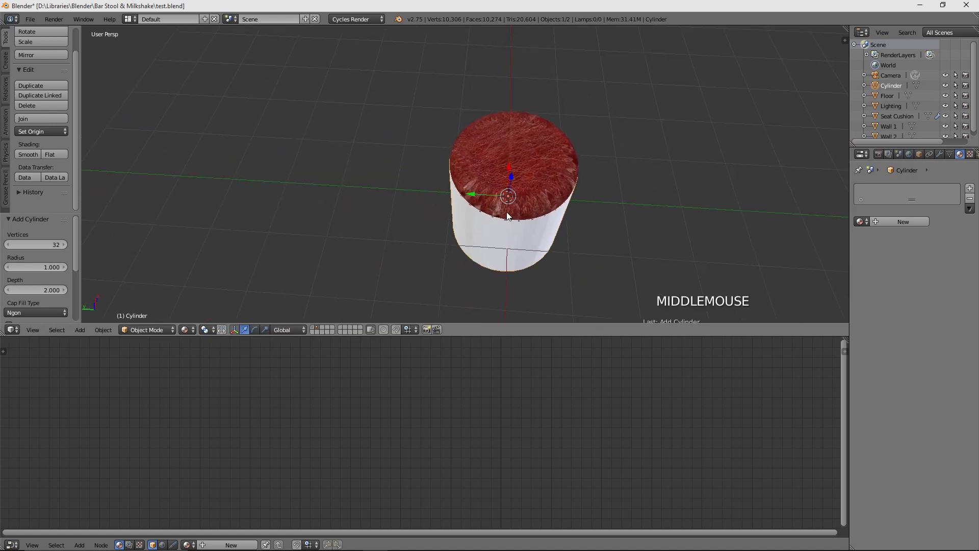
key("s")
key("s")
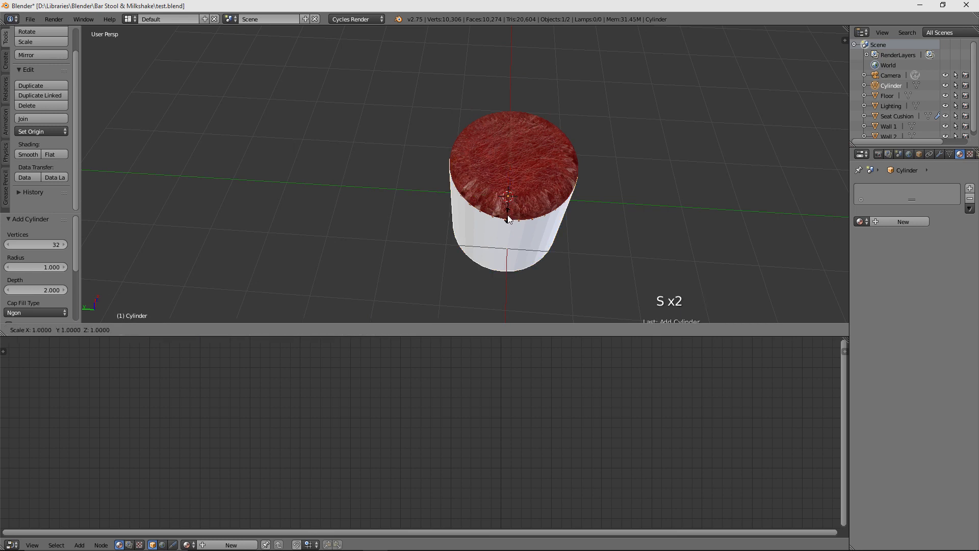
key("shift+z")
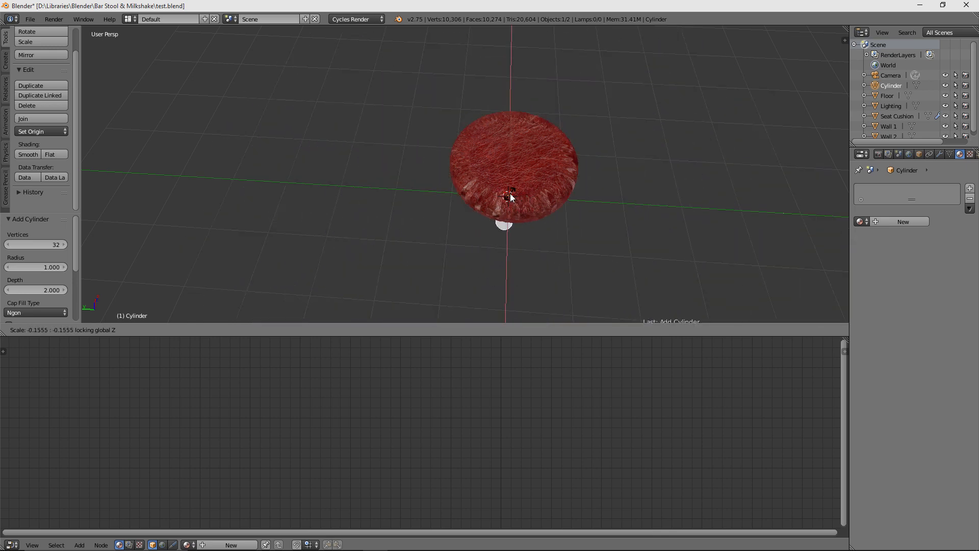
right_click(525, 198)
Step: Scale the cylinder beneath the seat cushion to about 0.148 in X and Y with the Z axis locked
middle_click_drag(525, 197, 608, 121)
key("s")
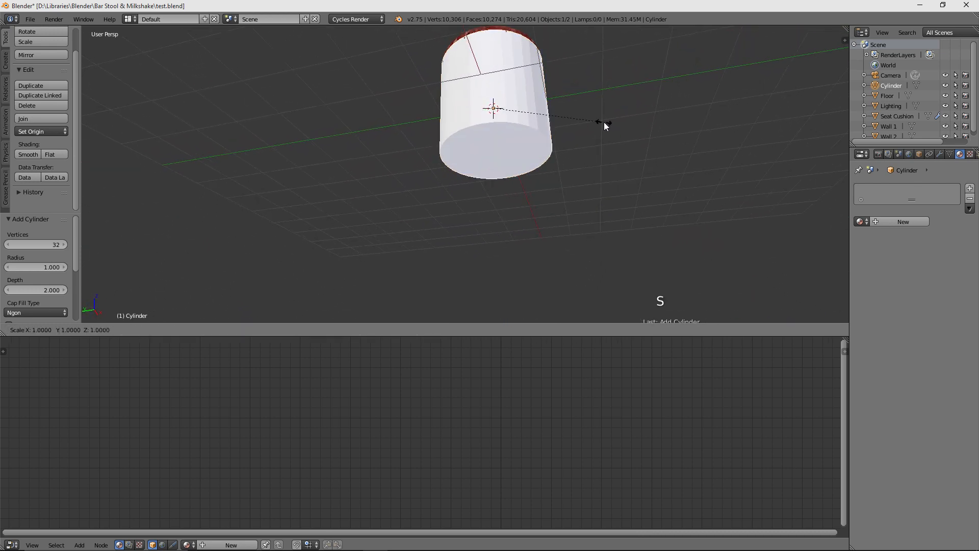
key("shift+z")
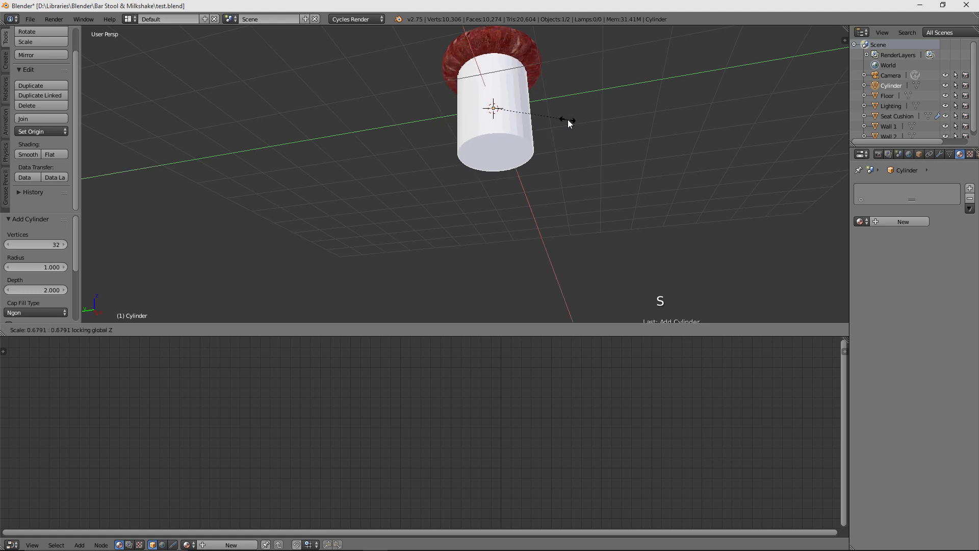
left_click(510, 108)
middle_click_drag(510, 108, 428, 152)
scroll(528, 173, "down", 2)
scroll(452, 143, "down", 4)
scroll(516, 170, "up", 7)
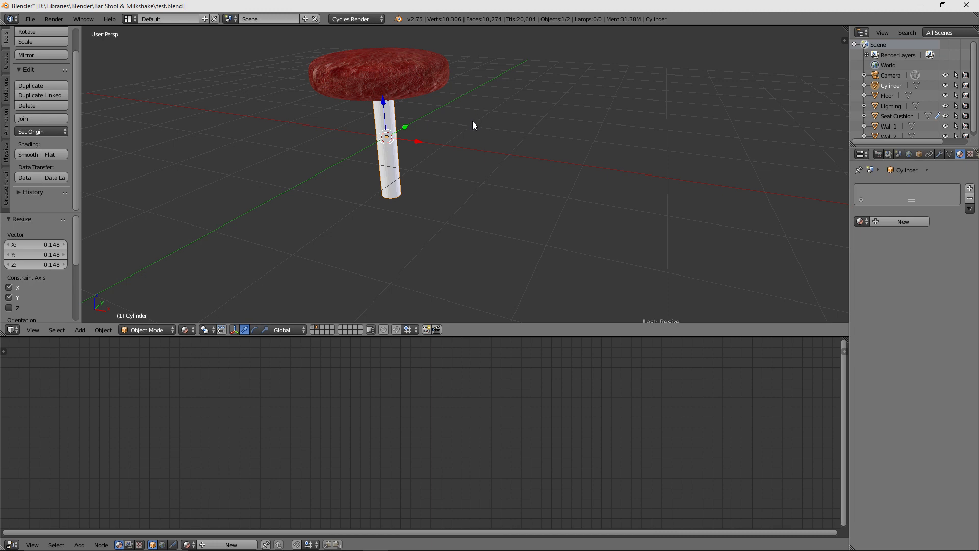
Step: Add a Mirror modifier to the thin cylinder
left_click(939, 154)
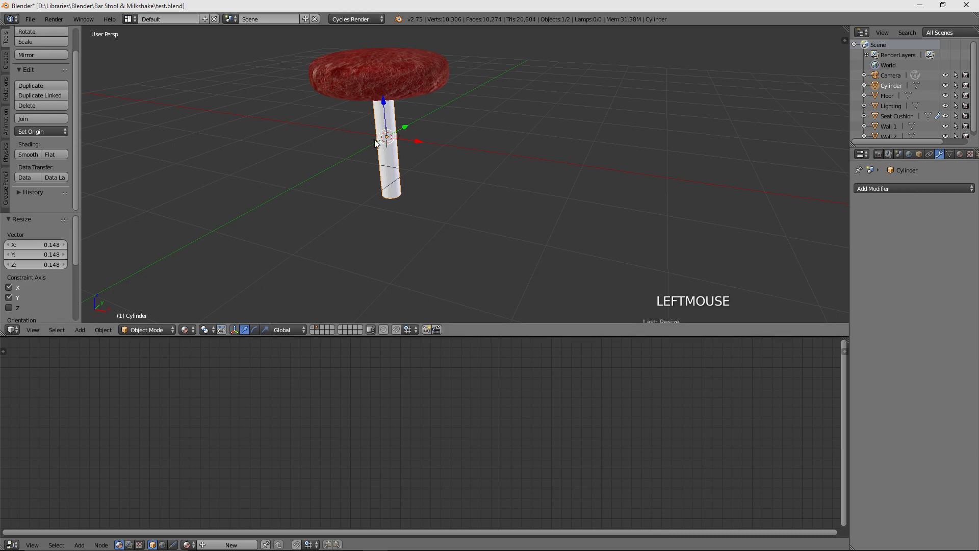
left_click(939, 154)
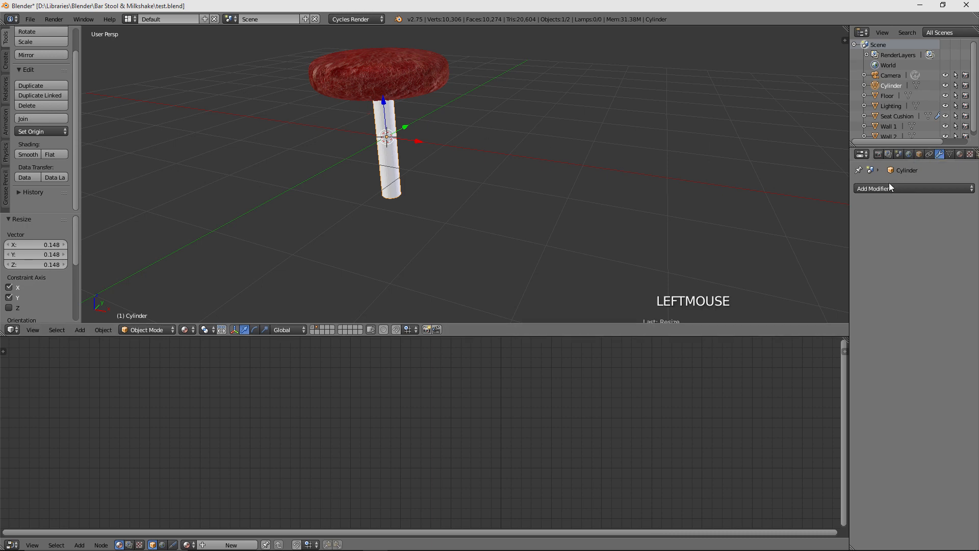
left_click(874, 189)
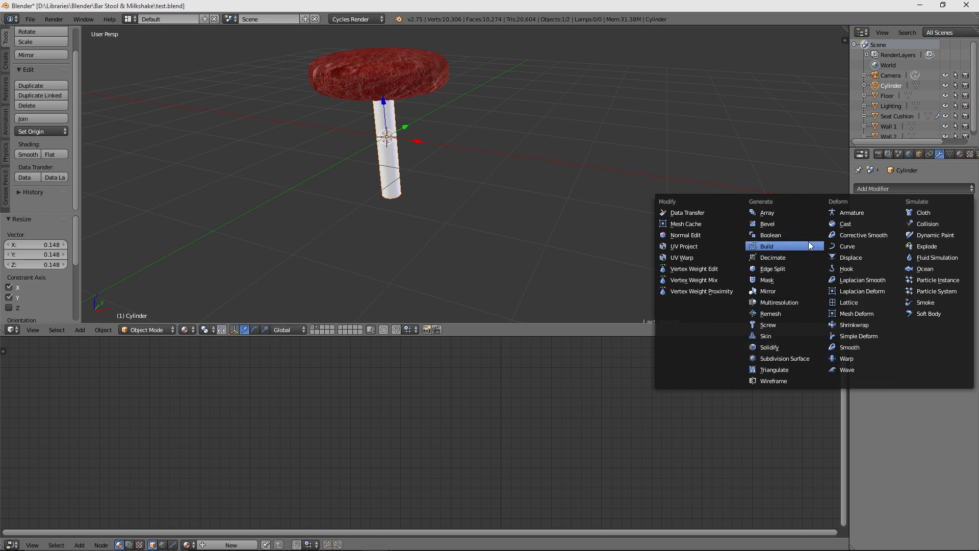
left_click(770, 292)
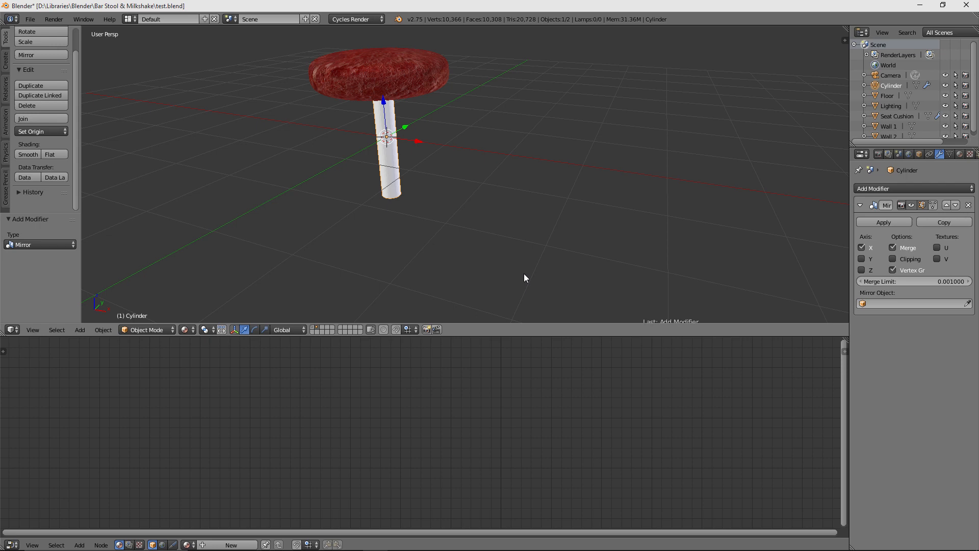
Step: Set the viewport's pivot point to Median Point
middle_click_drag(474, 113, 518, 156)
scroll(518, 156, "down", 1)
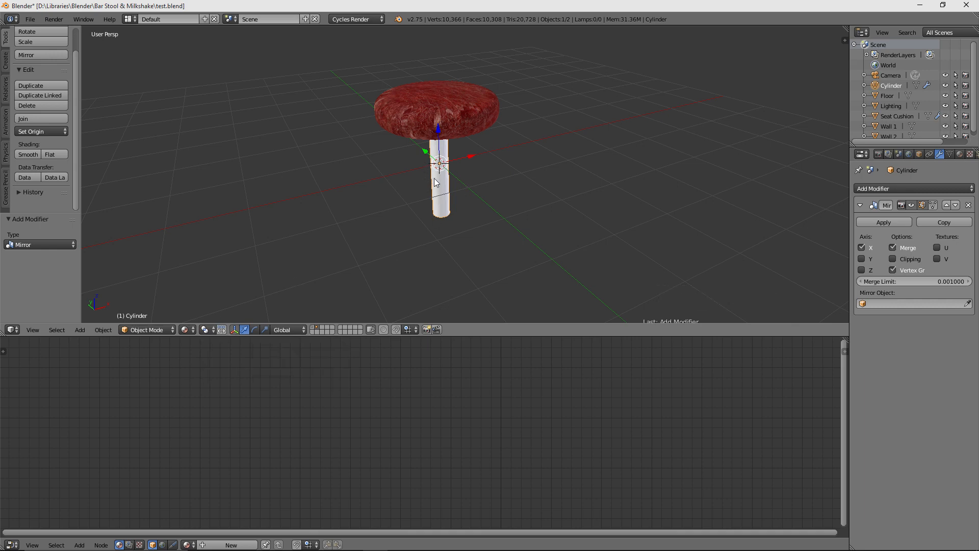
middle_click_drag(442, 213, 482, 213)
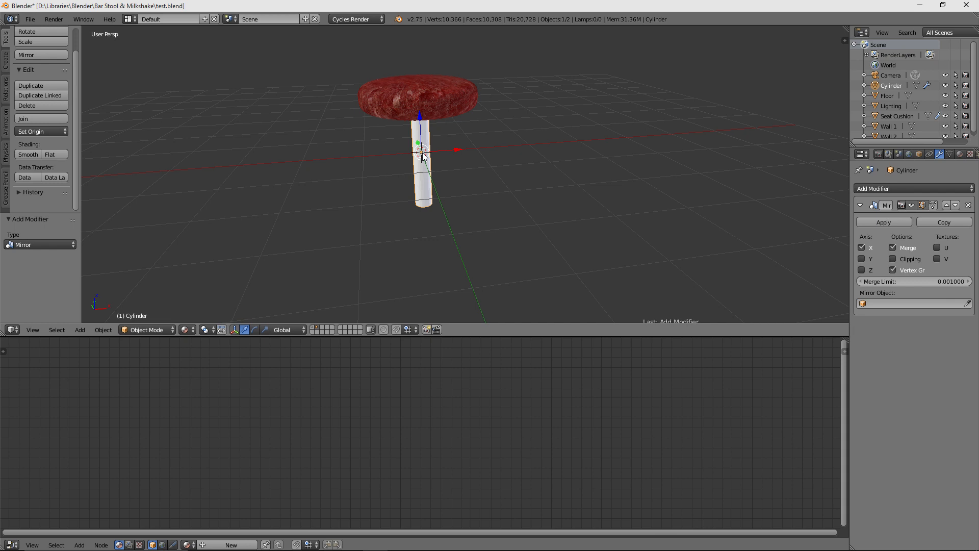
left_click(204, 330)
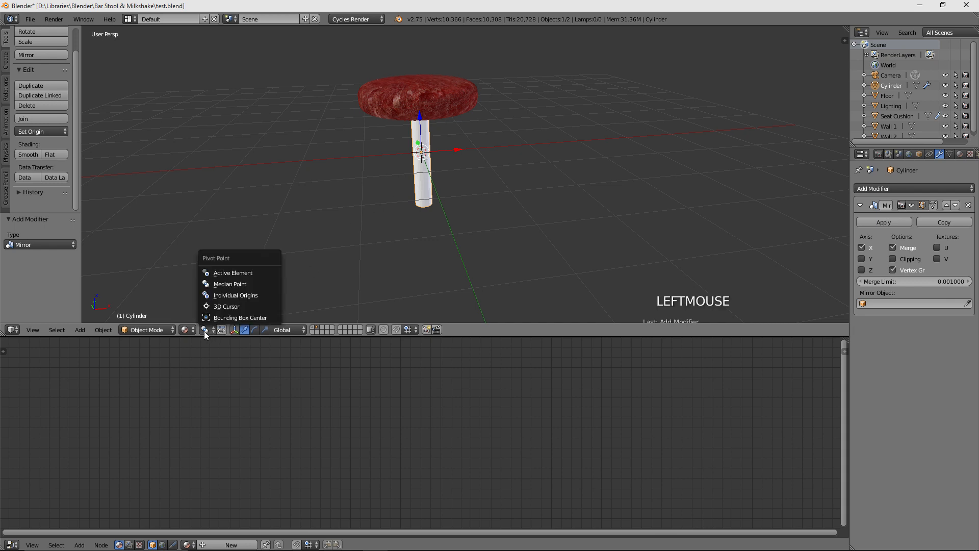
left_click(223, 285)
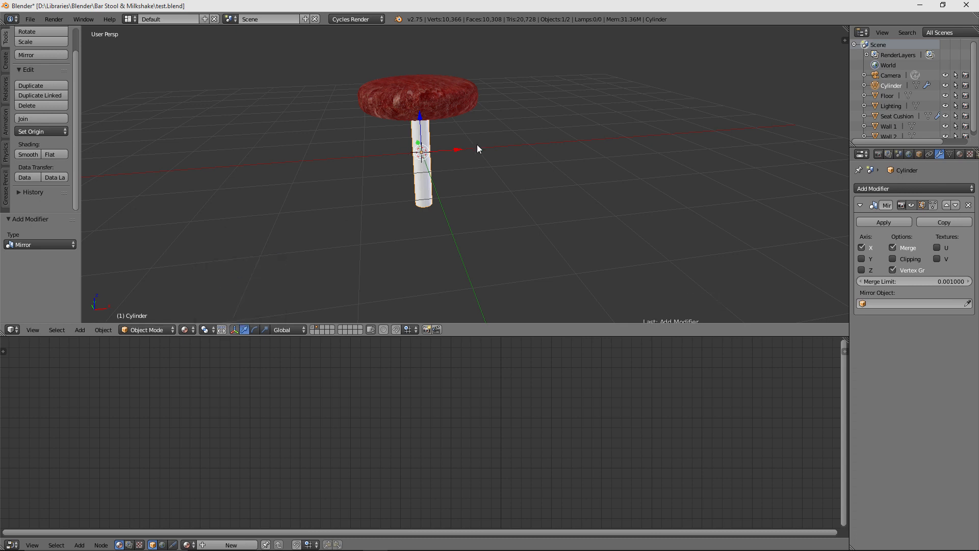
Step: In Edit Mode, move the cylinder's whole mesh 0.5 along X and 0.5 along Y
middle_click_drag(464, 155, 477, 159)
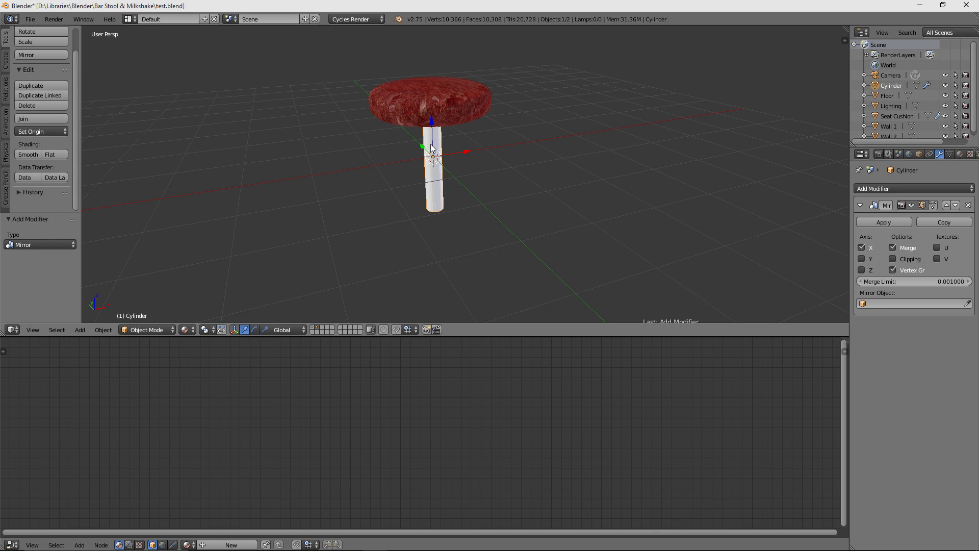
key("Tab")
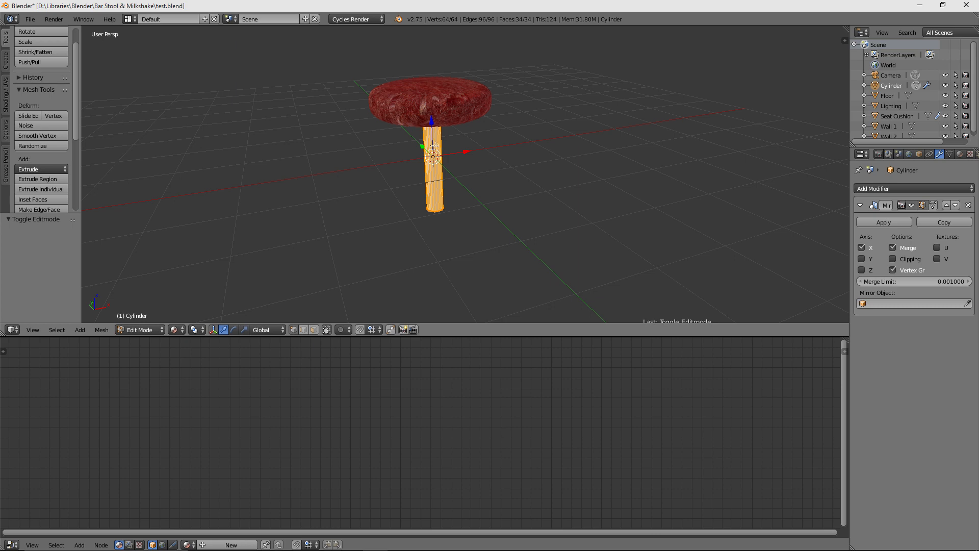
key("g")
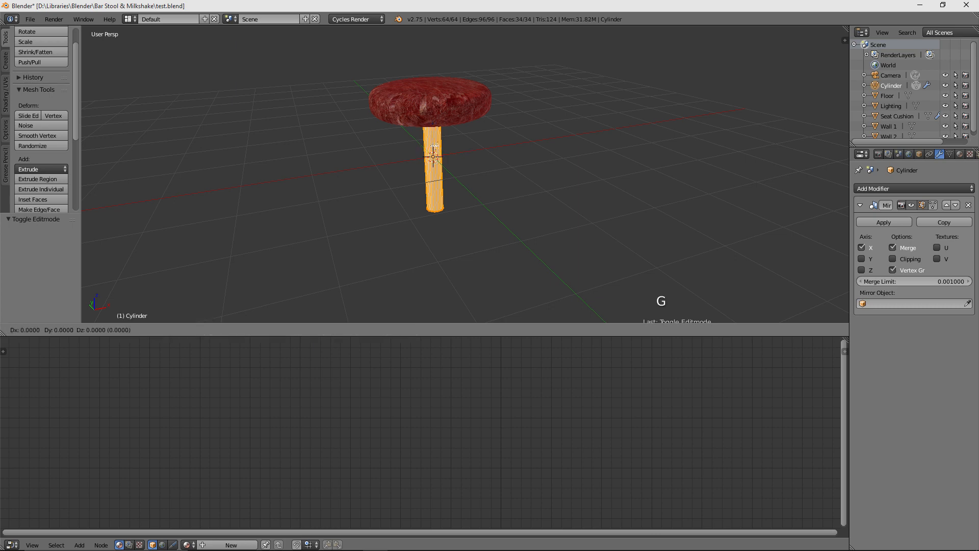
type("x0.5")
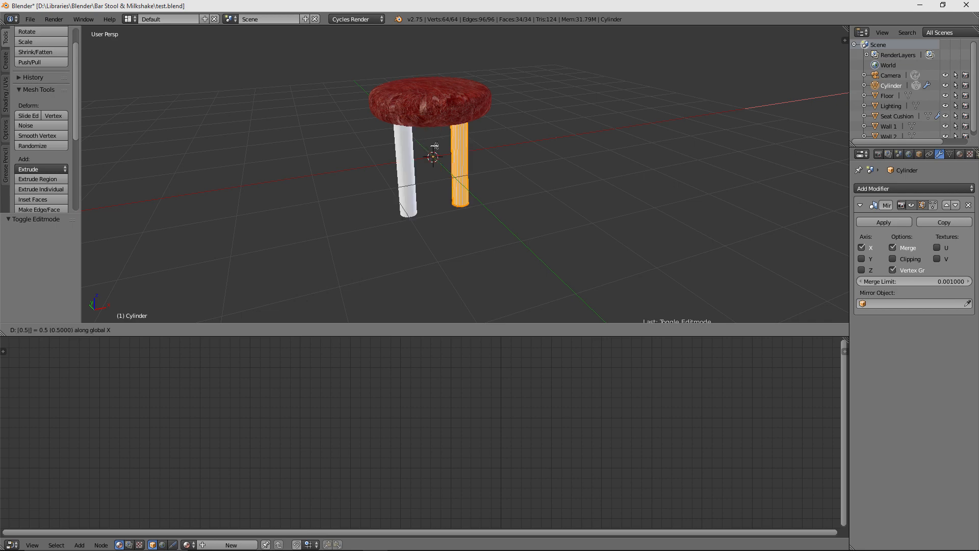
key("Return")
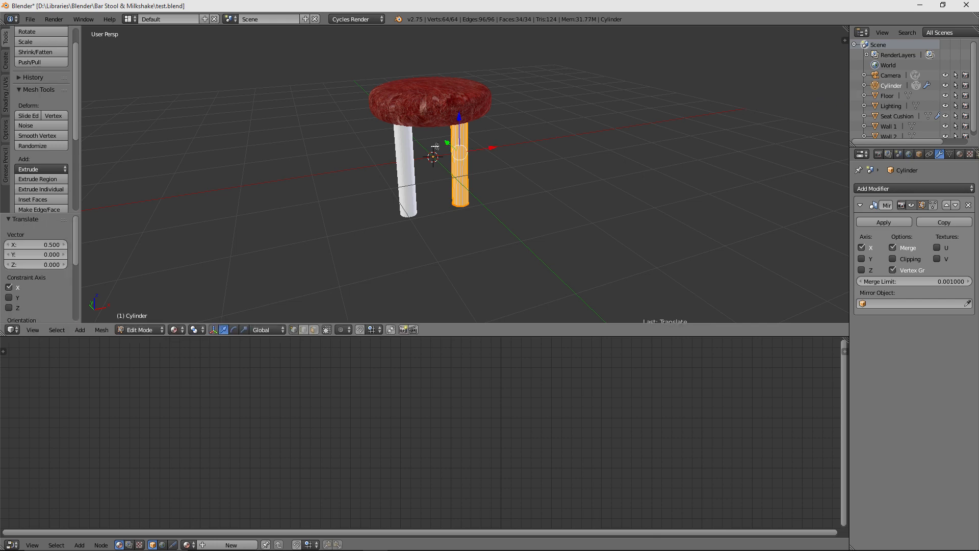
type("gy0.5")
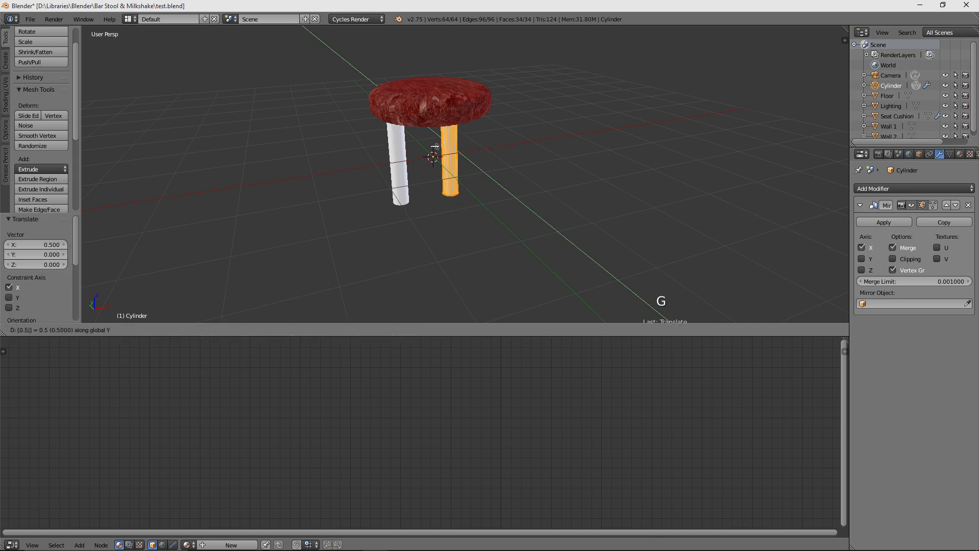
key("Return")
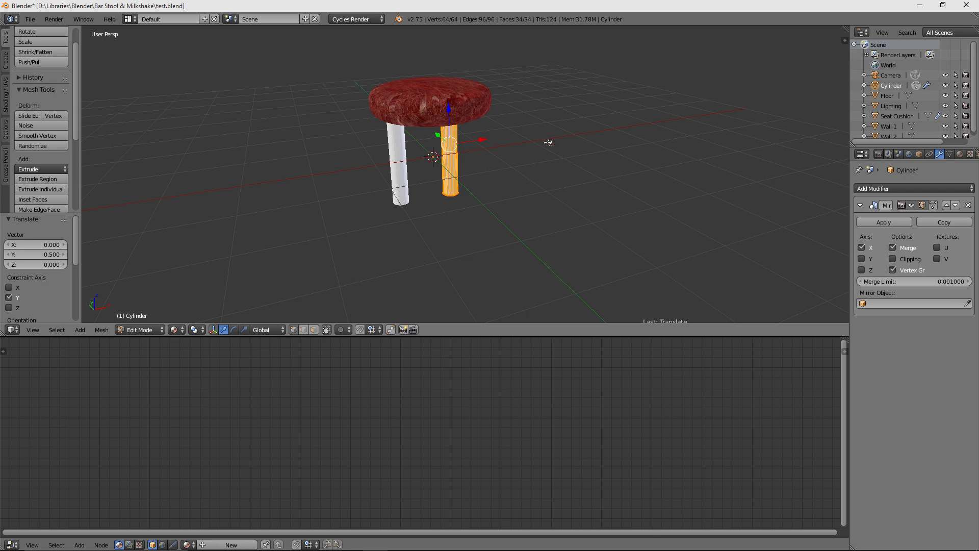
Step: Enable the Y axis in the cylinder's Mirror modifier as well
middle_click_drag(548, 144, 423, 144)
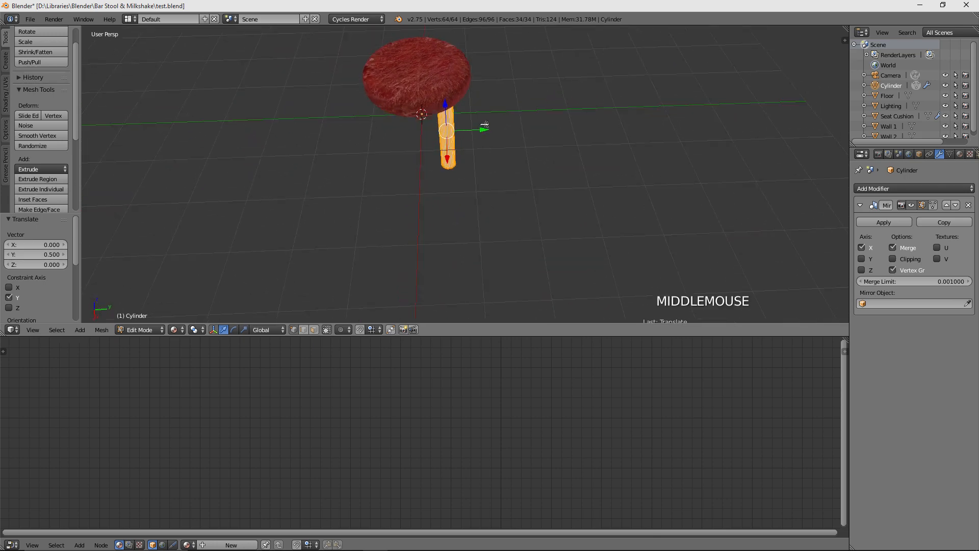
middle_click_drag(485, 125, 441, 153)
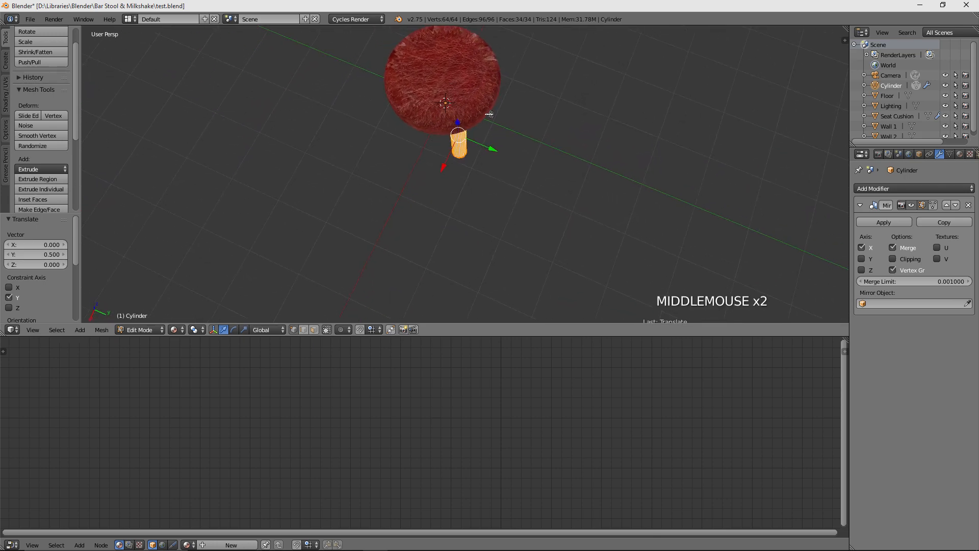
middle_click_drag(490, 114, 704, 171)
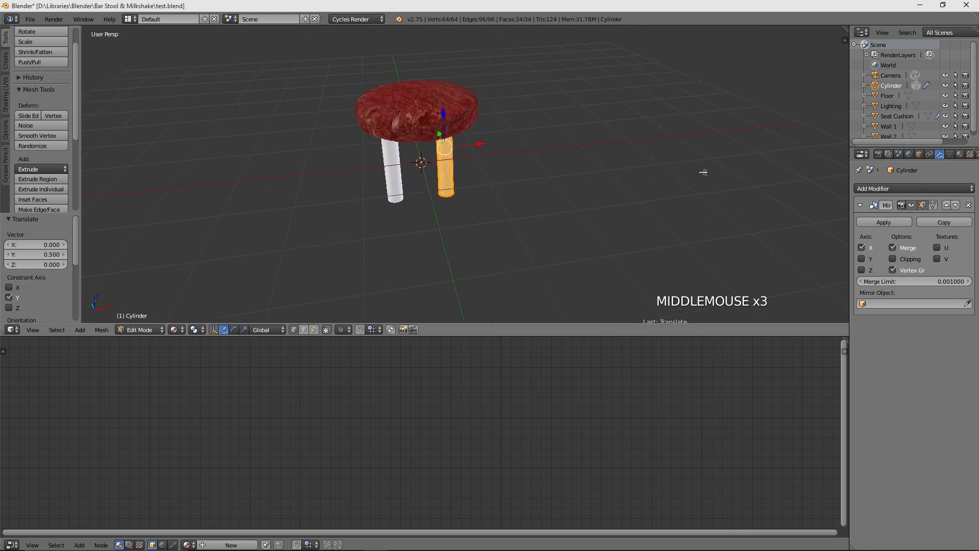
left_click(861, 259)
Step: Examine the mirrored stool legs and their placement beneath the cushion from several angles and distances
middle_click_drag(501, 177, 375, 176)
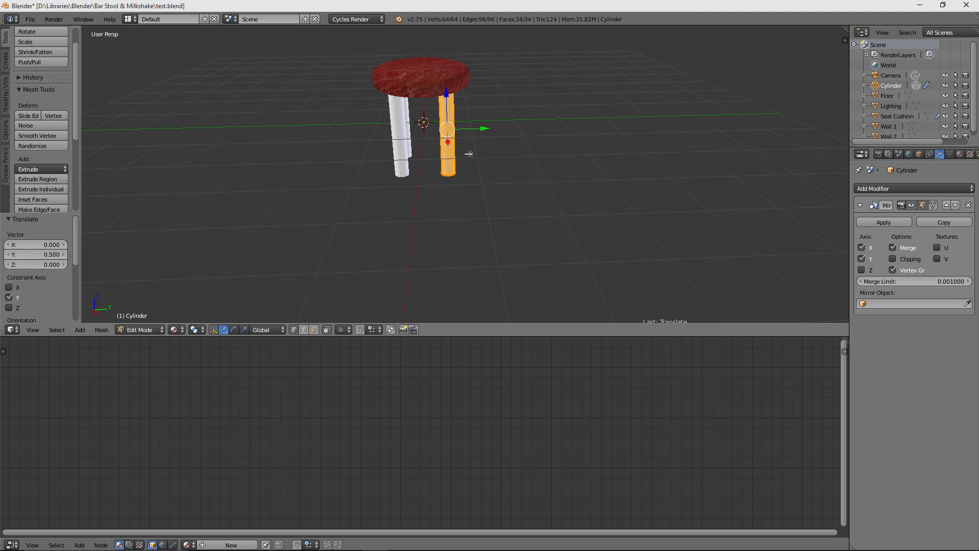
scroll(474, 148, "up", 4)
middle_click_drag(472, 143, 477, 142)
scroll(483, 144, "down", 3)
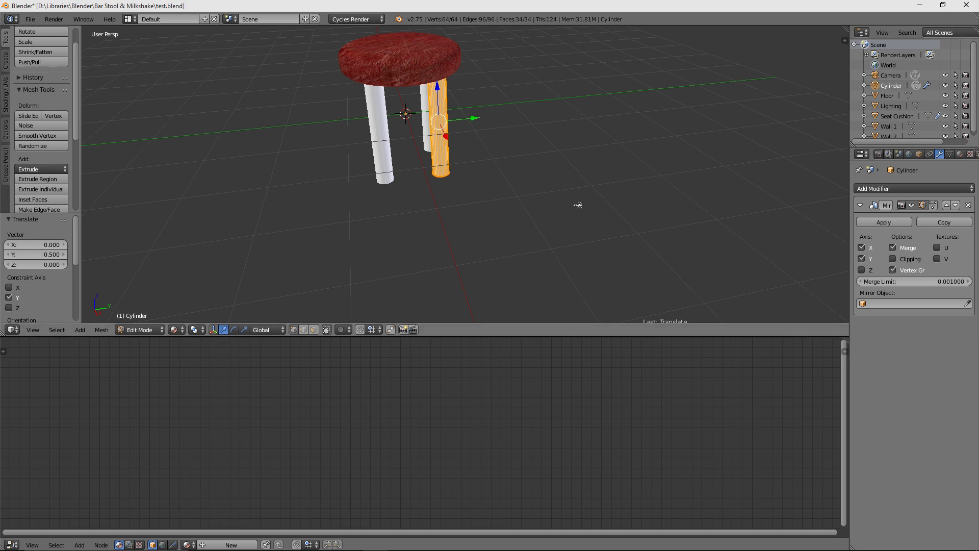
scroll(555, 207, "down", 2)
middle_click_drag(556, 208, 590, 108)
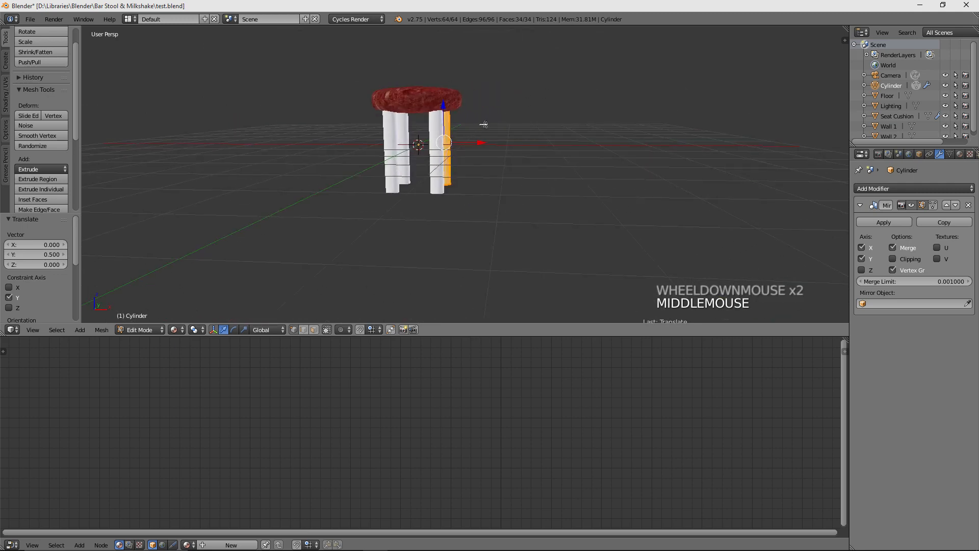
middle_click_drag(483, 131, 179, 260)
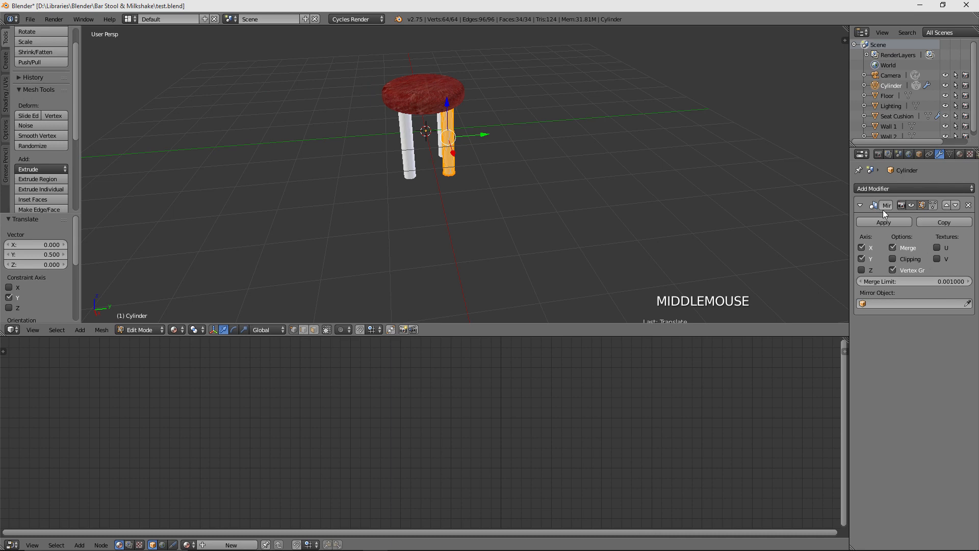
scroll(460, 145, "up", 4)
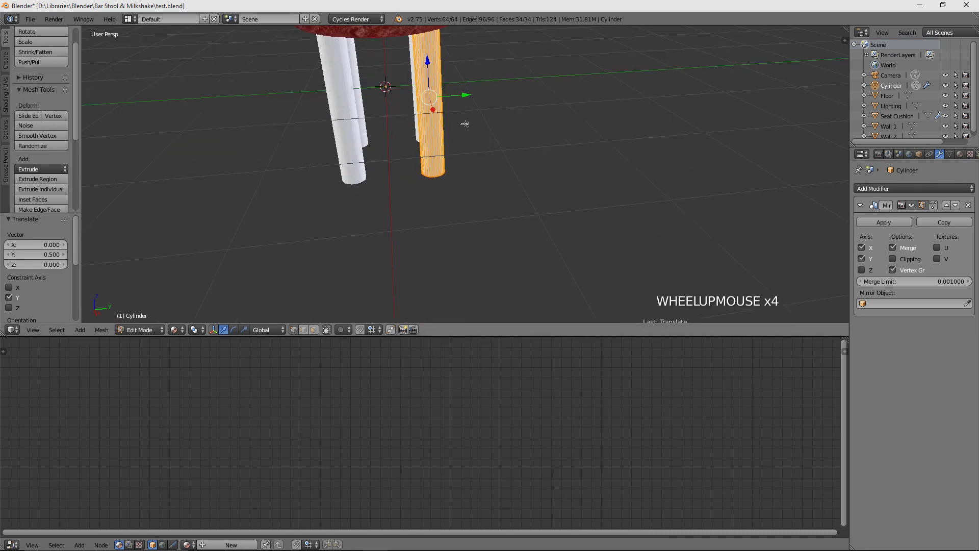
middle_click_drag(461, 145, 638, 115)
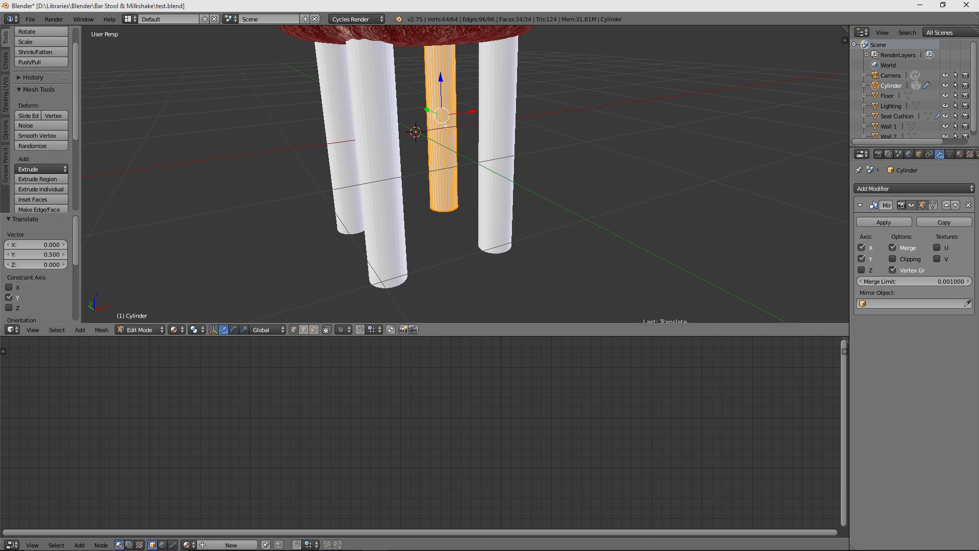
scroll(600, 129, "down", 2)
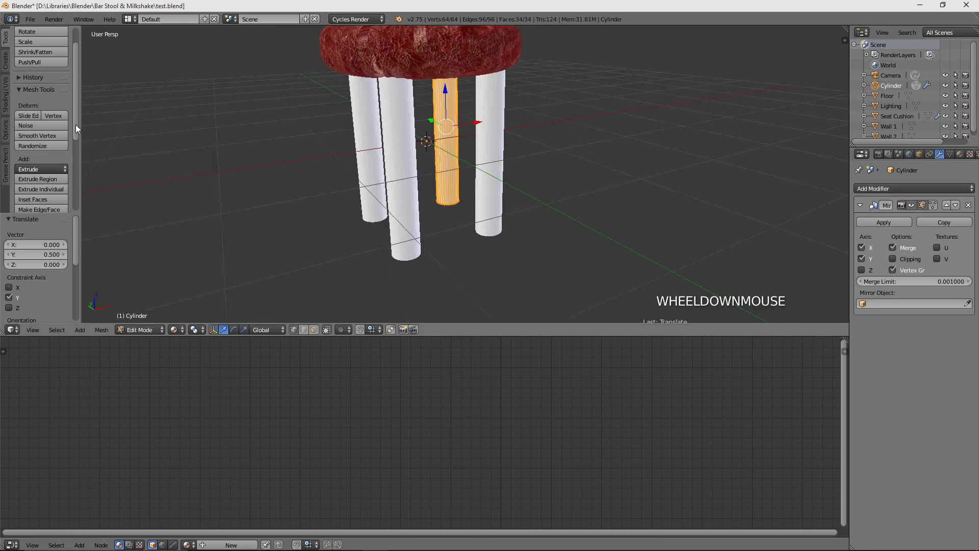
scroll(566, 127, "down", 1)
middle_click_drag(576, 125, 482, 113)
scroll(498, 135, "down", 1)
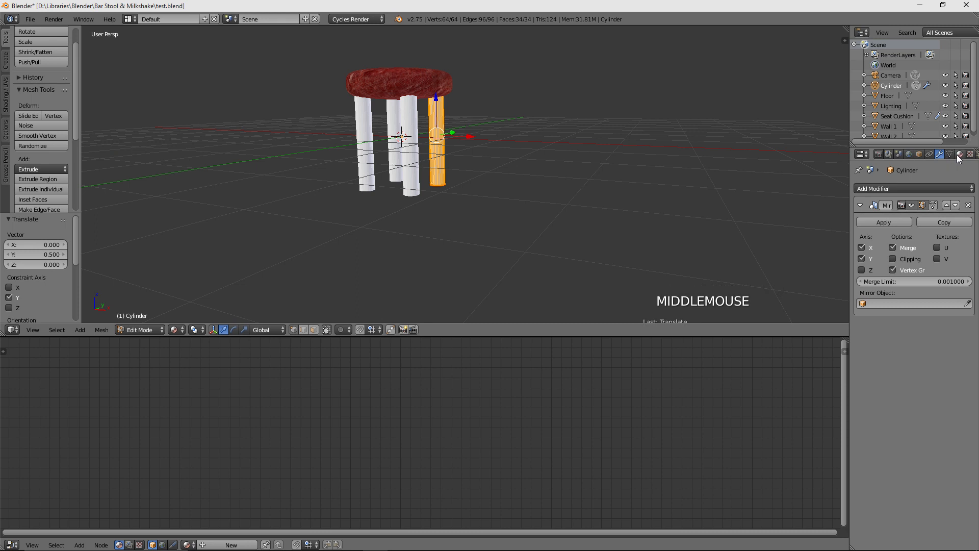
Step: Create a new material for the stool legs, reposition its Material Output node and delete its Diffuse BSDF node
left_click(959, 154)
left_click(899, 232)
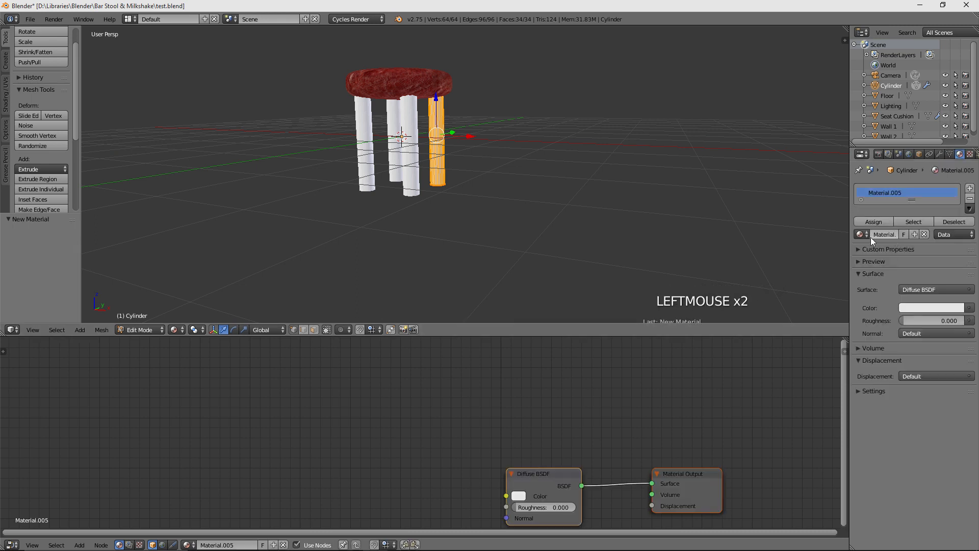
left_click_drag(559, 472, 480, 404)
left_click_drag(704, 471, 617, 374)
left_click_drag(478, 400, 431, 369)
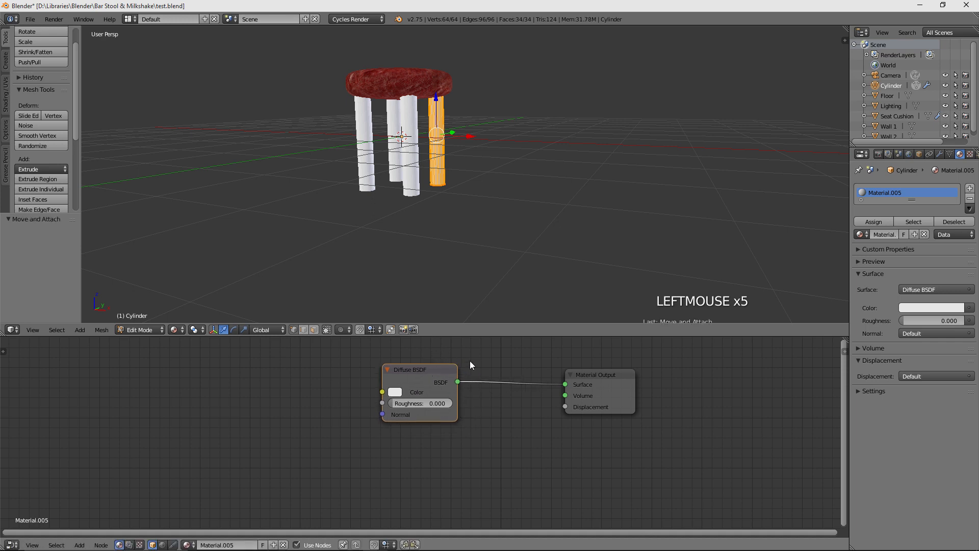
key("x")
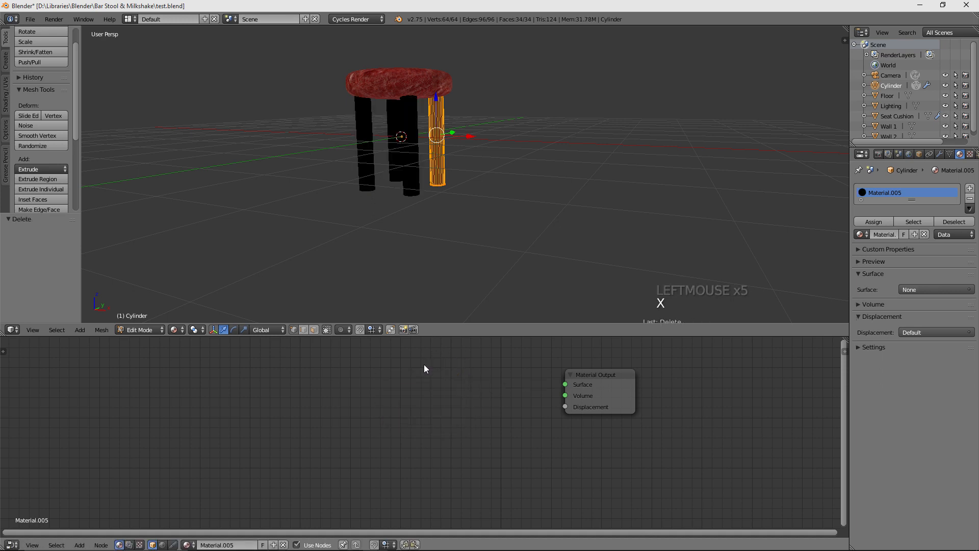
Step: Add a Mix Shader node beside the Material Output and connect its output to the Surface input
key("shift+a")
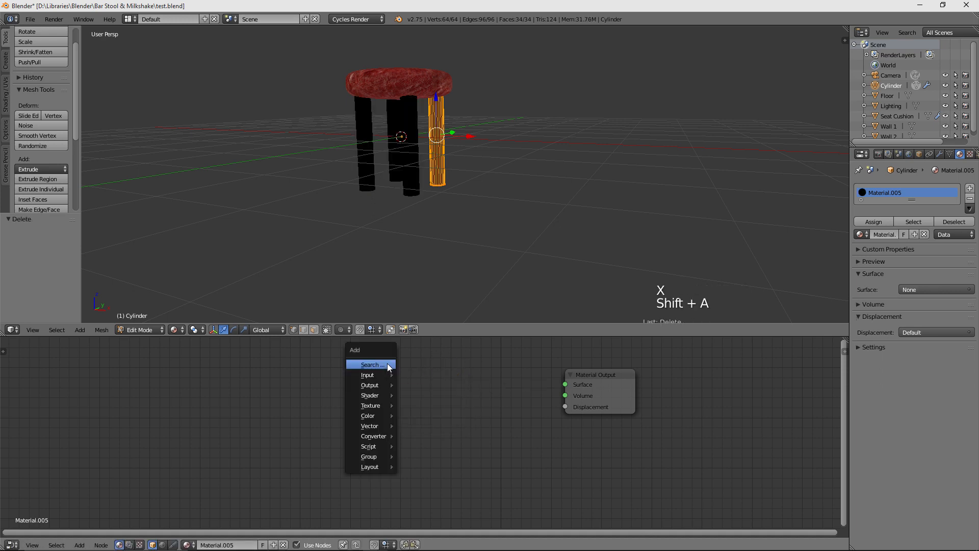
mouse_move(376, 396)
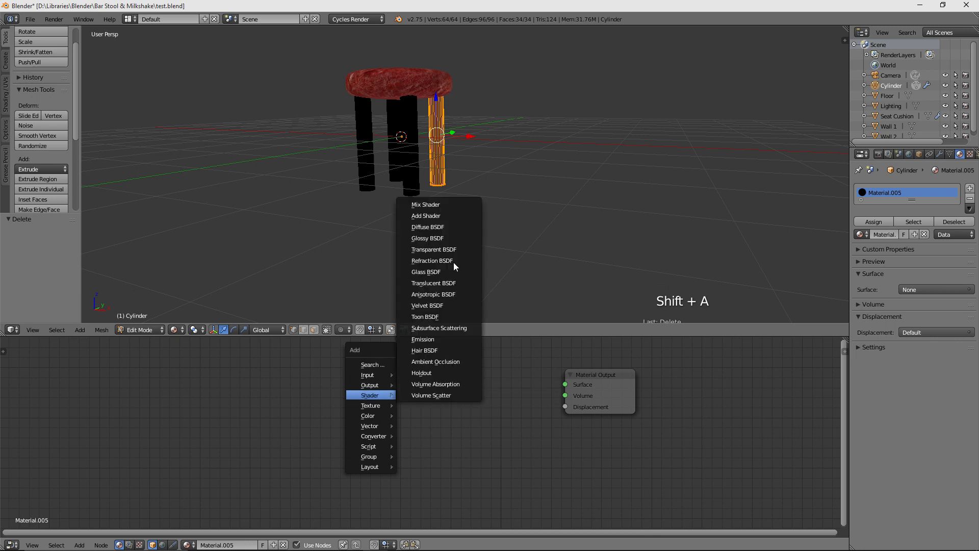
left_click(426, 206)
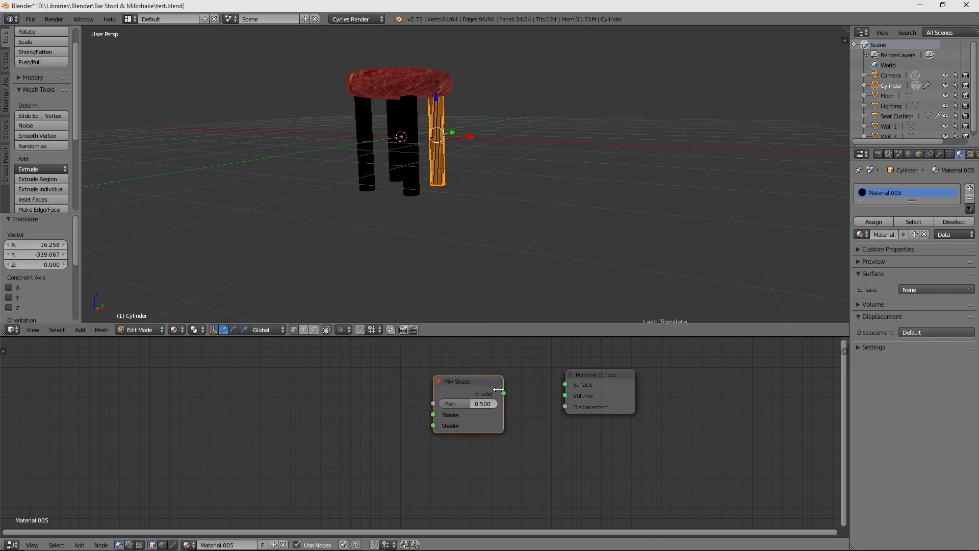
left_click(468, 403)
left_click_drag(503, 394, 565, 384)
Step: Add a Glossy BSDF node and connect it to the Mix Shader's first Shader input
key("shift+a")
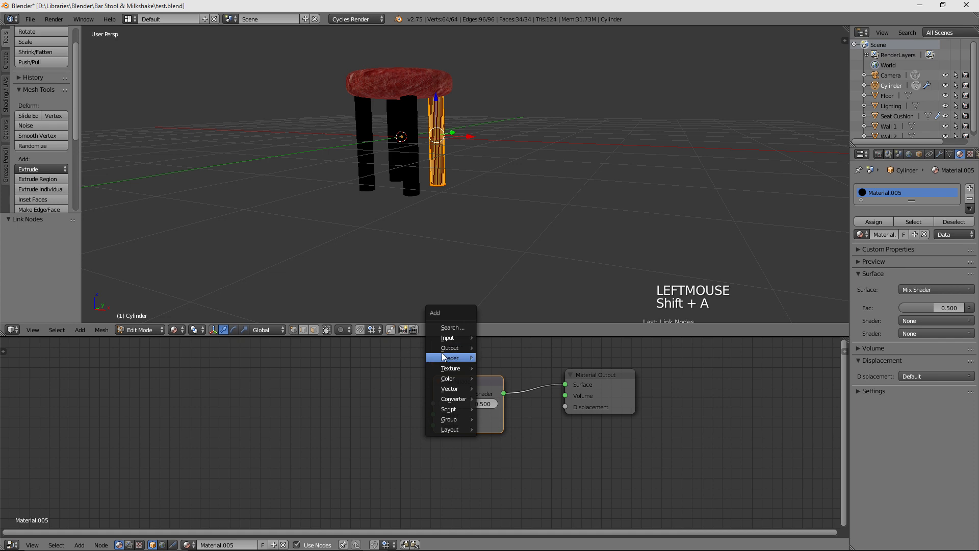
mouse_move(458, 359)
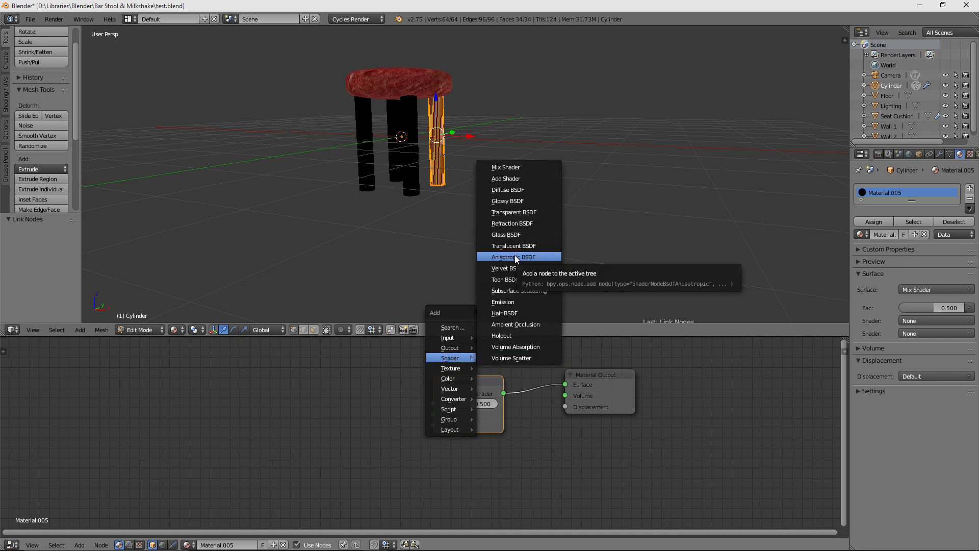
left_click(509, 201)
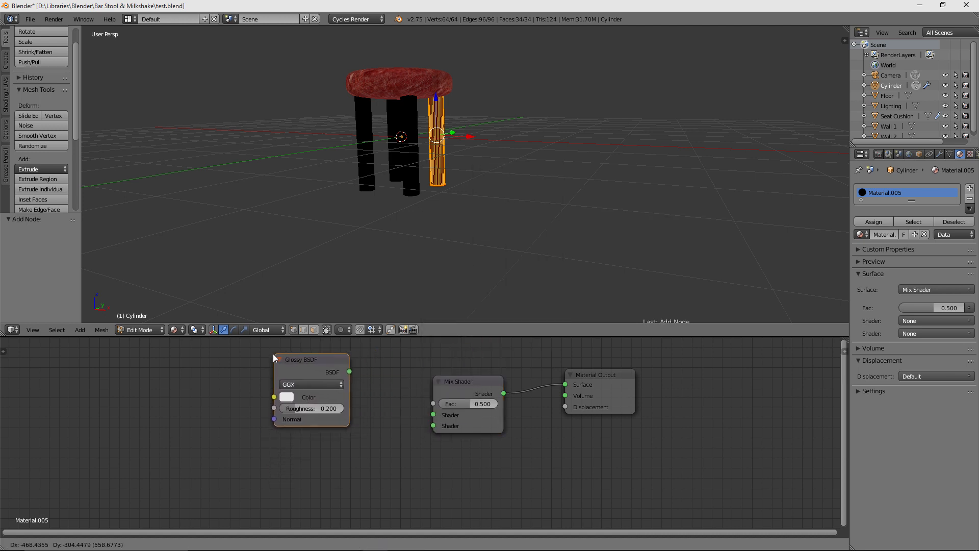
left_click(273, 357)
left_click_drag(351, 372, 428, 414)
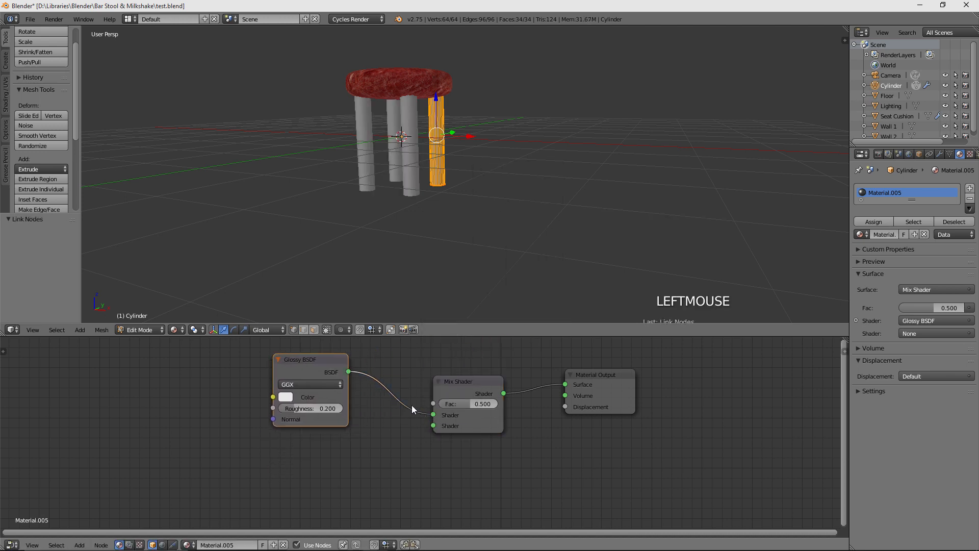
Step: Add an Anisotropic BSDF node, connect it to the Mix Shader's second Shader input, and space the two BSDF nodes apart
key("shift+a")
mouse_move(395, 391)
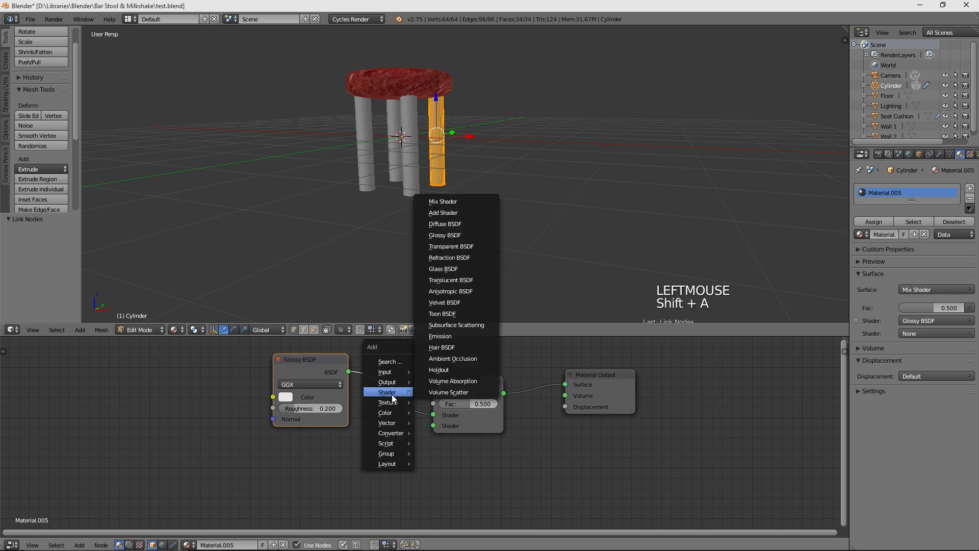
left_click(457, 291)
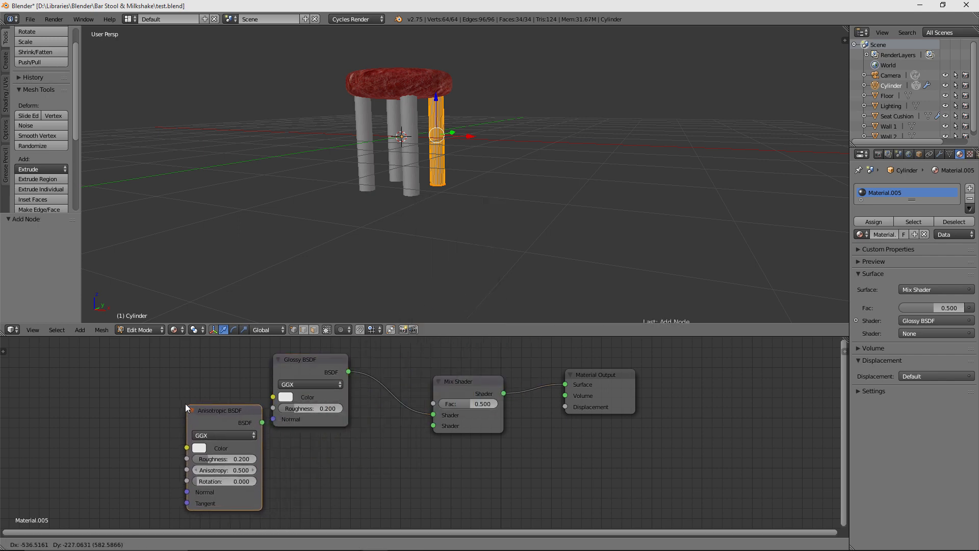
left_click(258, 442)
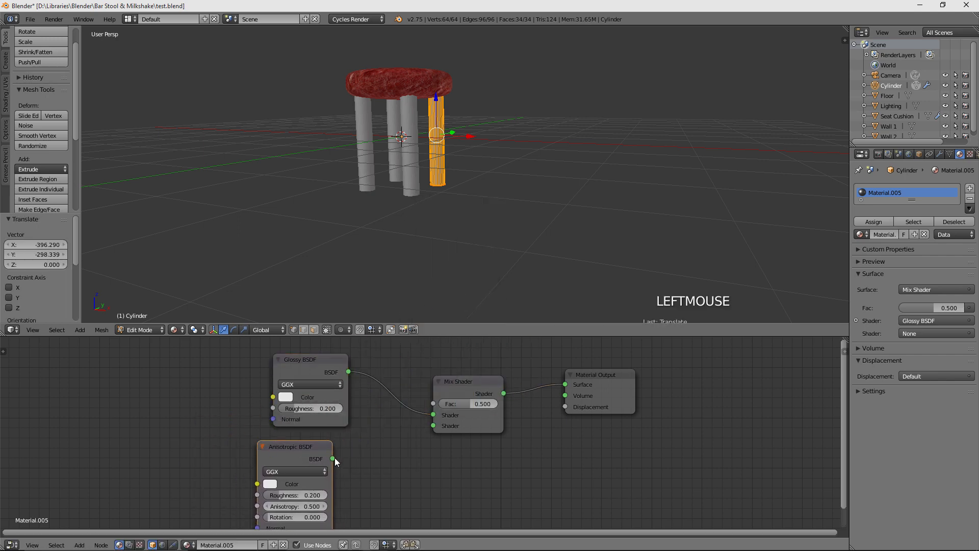
left_click_drag(333, 459, 433, 426)
left_click_drag(311, 357, 329, 348)
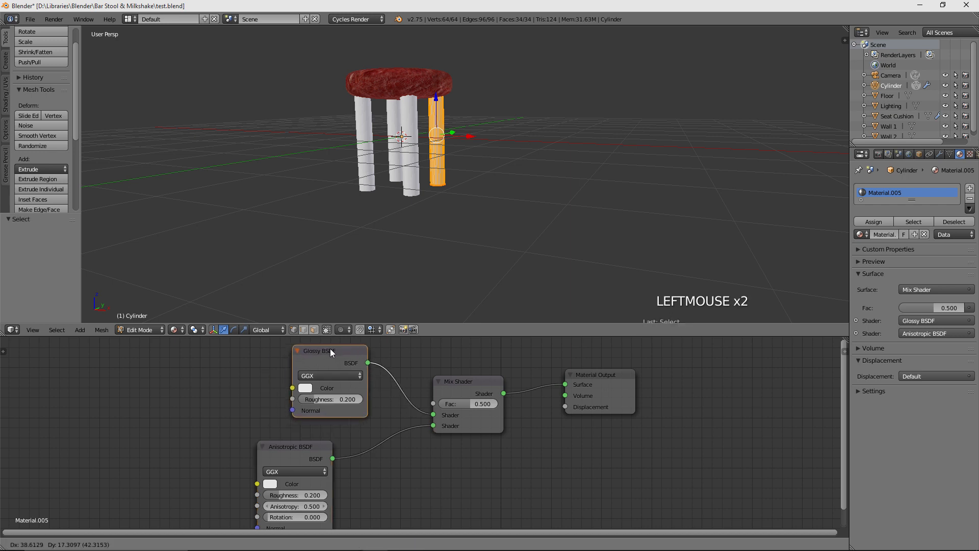
left_click_drag(298, 447, 244, 421)
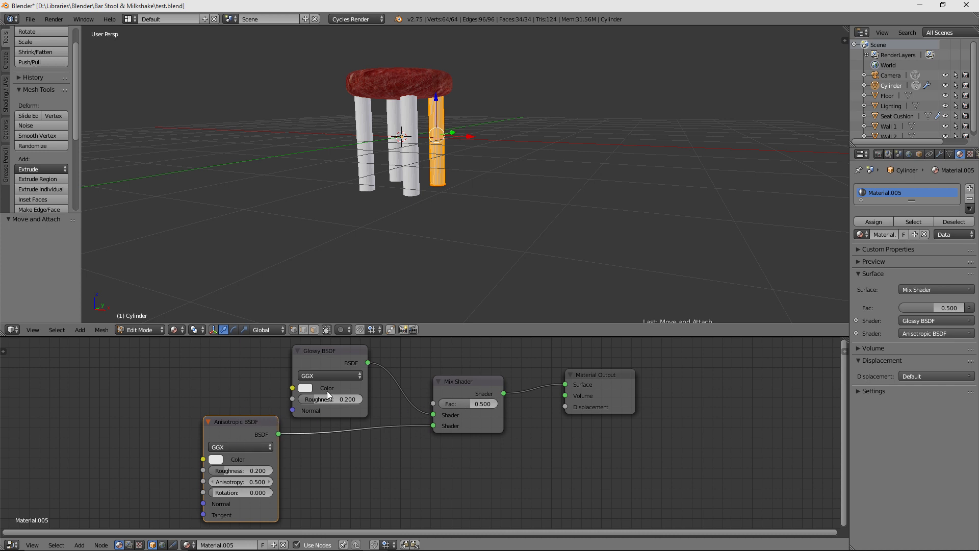
Step: Darken the Glossy colour to grey and the Anisotropic colour to 0.371 RGB, with roughness 0.000 for Glossy and 0.108 for Anisotropic
left_click(306, 389)
left_click_drag(385, 251, 385, 271)
left_click(219, 459)
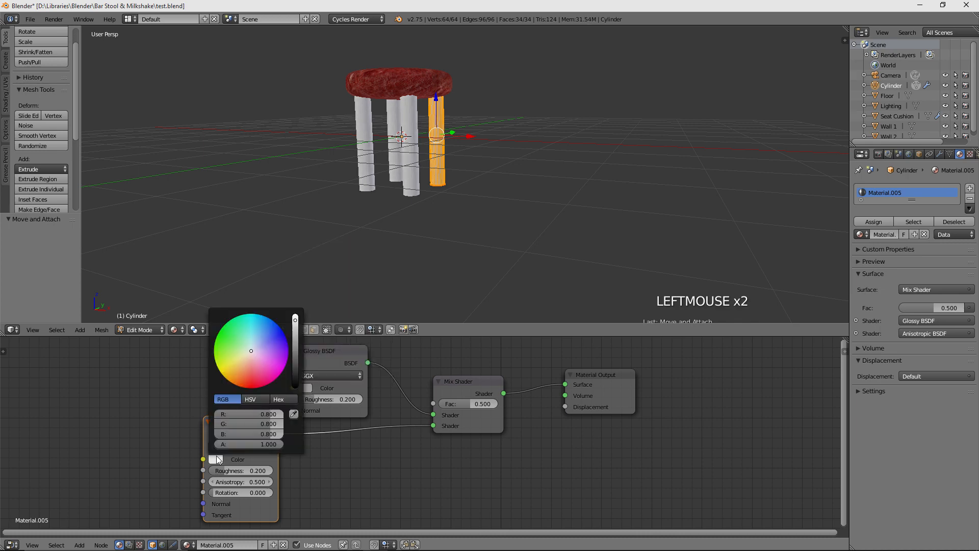
left_click_drag(298, 322, 296, 339)
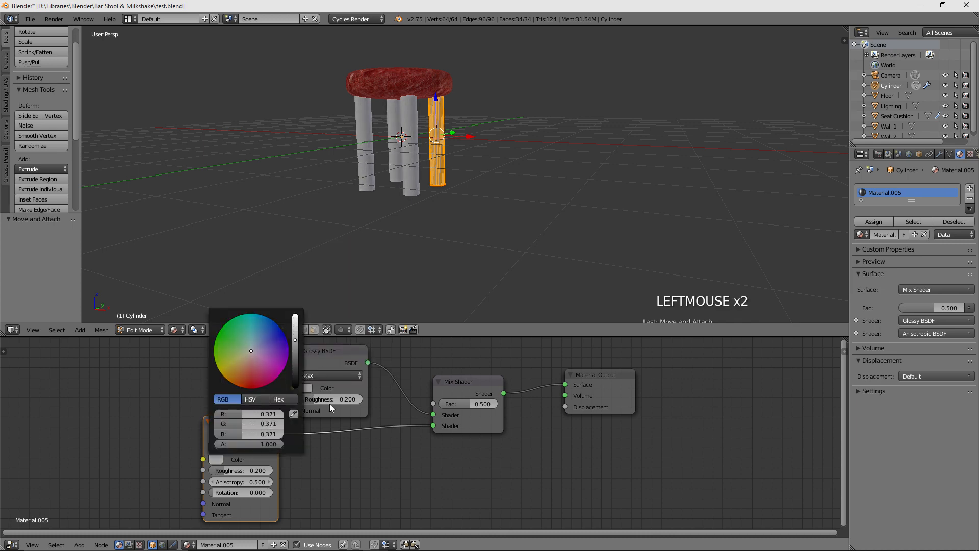
left_click_drag(322, 399, 301, 399)
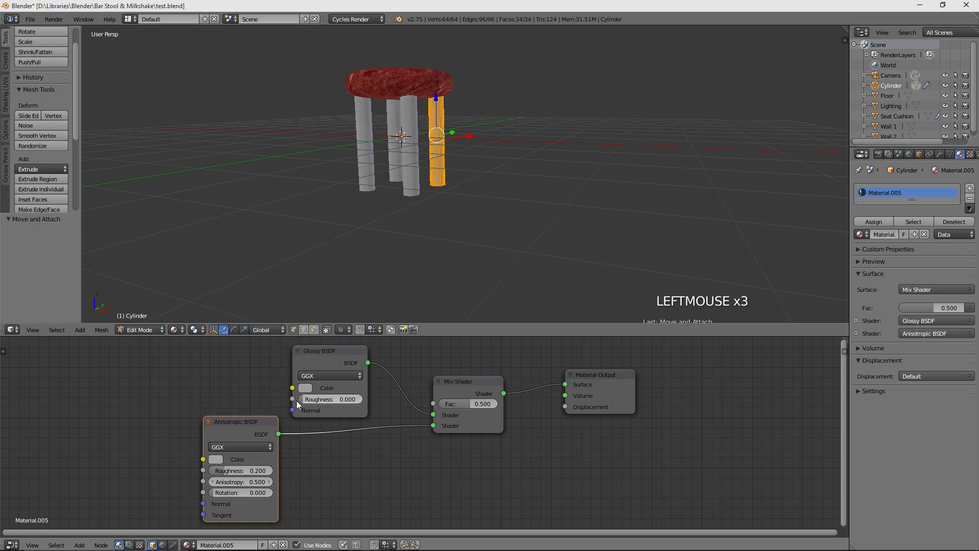
left_click_drag(222, 471, 218, 470)
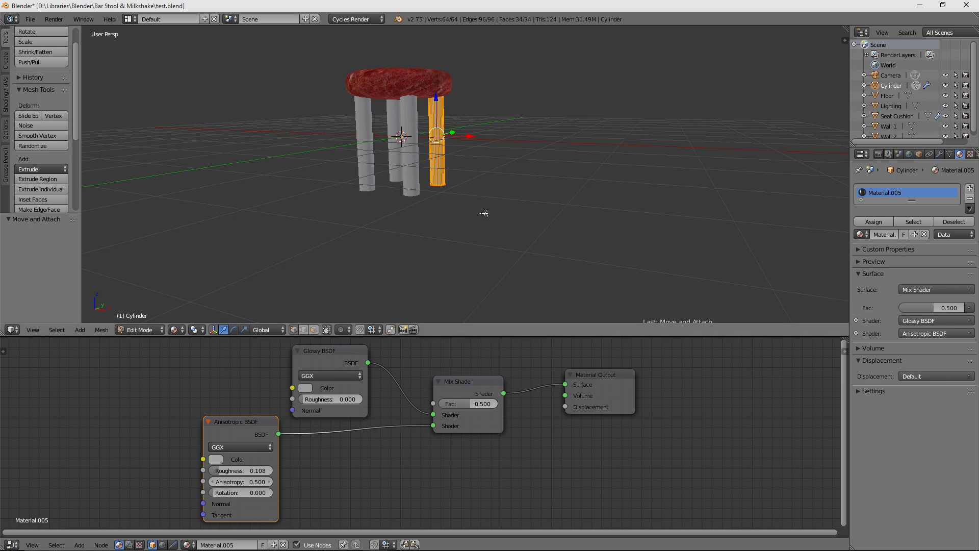
Step: Deselect the leg mesh and return to Object Mode
scroll(507, 182, "down", 3)
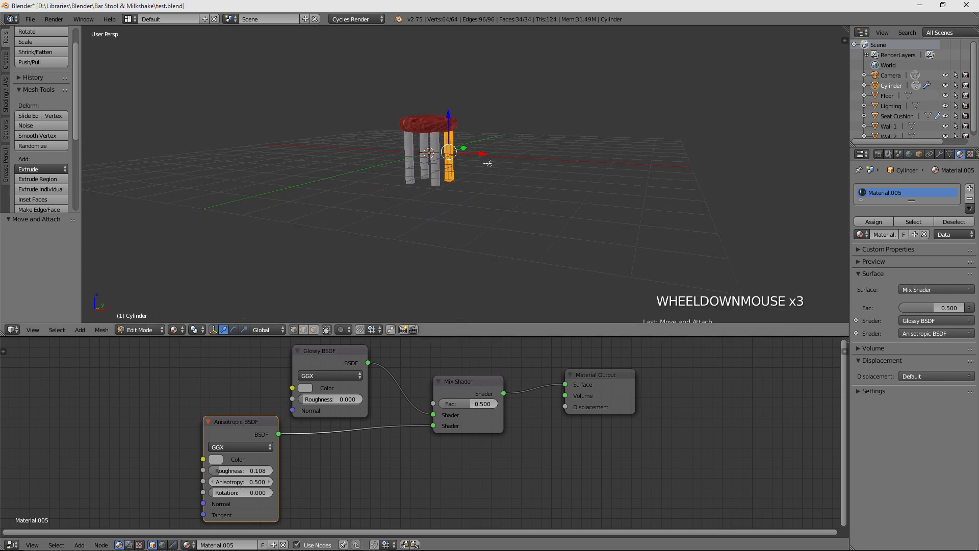
key("a")
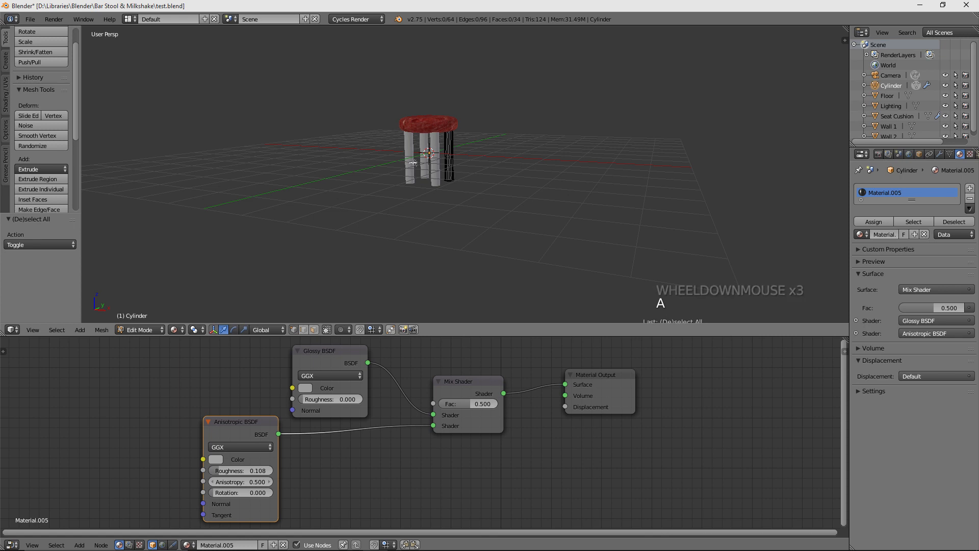
key("Tab")
middle_click_drag(531, 164, 523, 185)
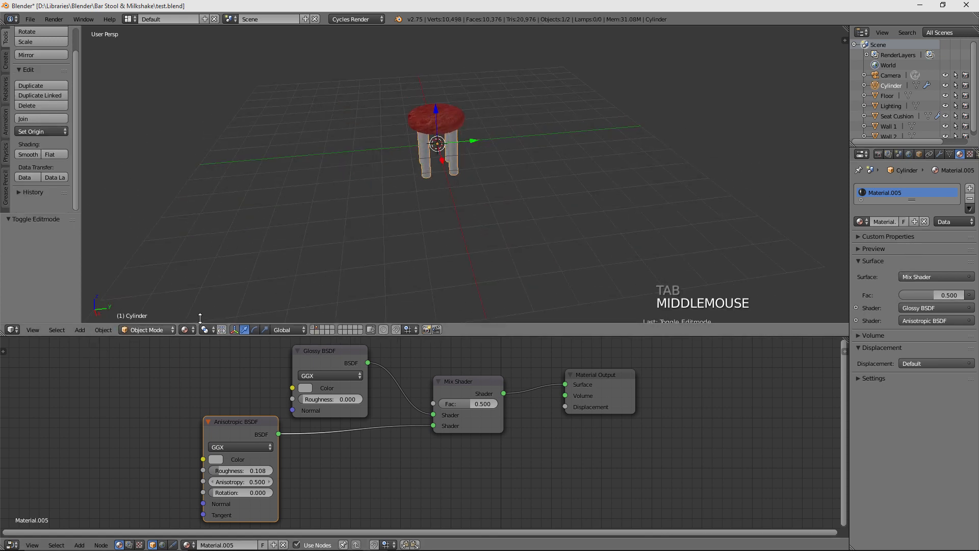
Step: Display the cylinder's modifier settings and rename the object as Chair Legs
left_click(940, 154)
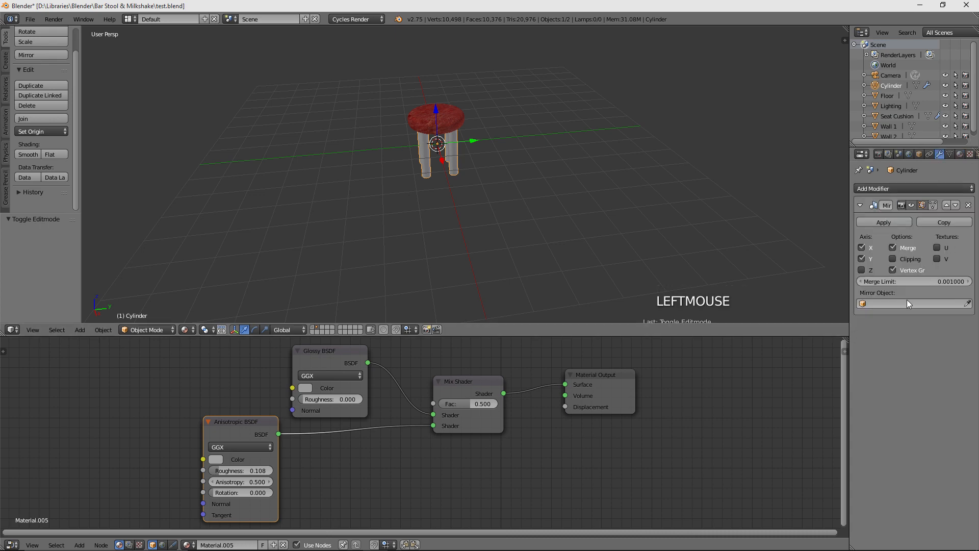
scroll(426, 112, "up", 4)
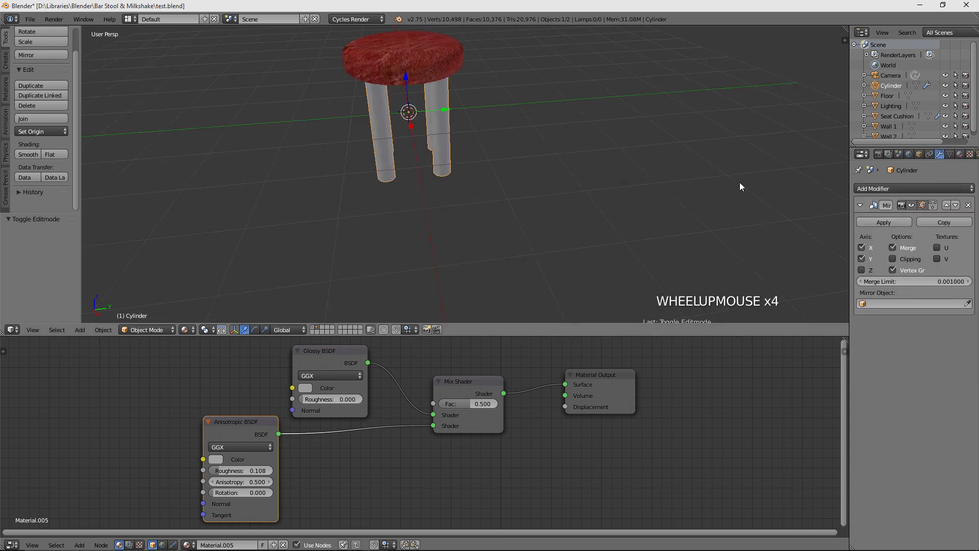
middle_click_drag(421, 134, 591, 133)
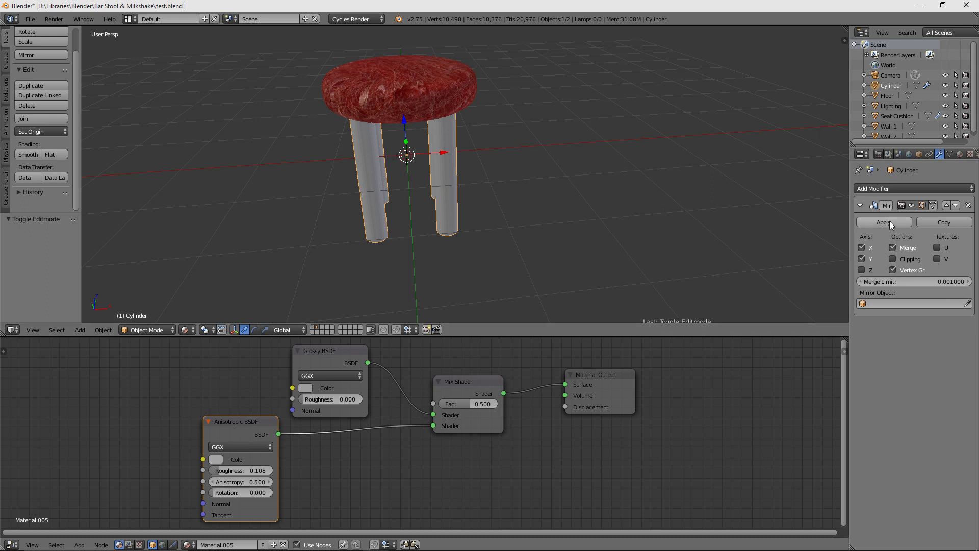
middle_click_drag(509, 180, 479, 177)
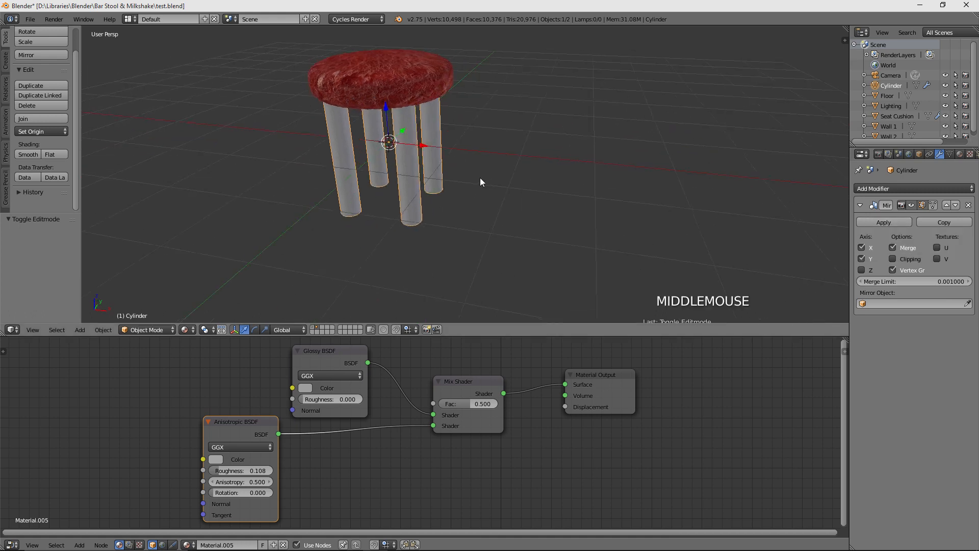
scroll(482, 176, "down", 2)
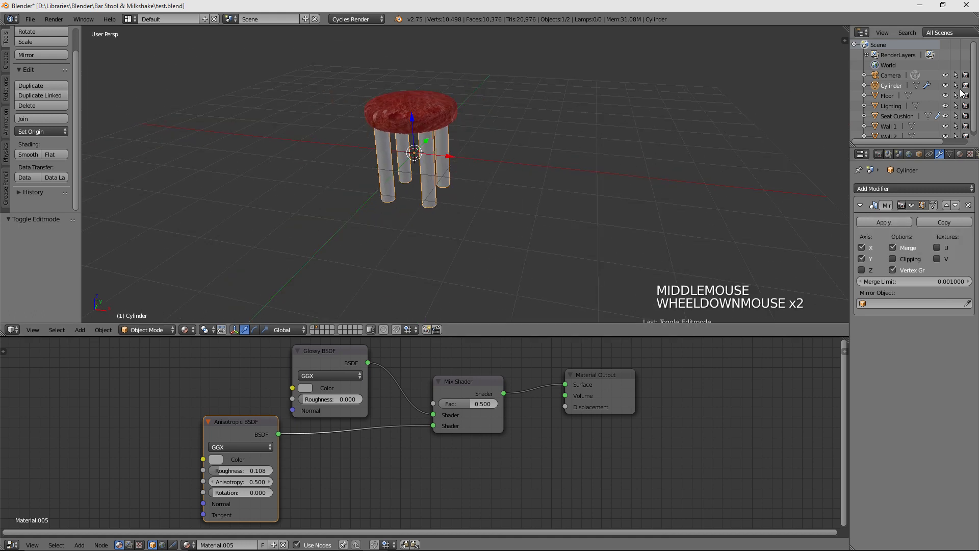
triple_click(892, 85)
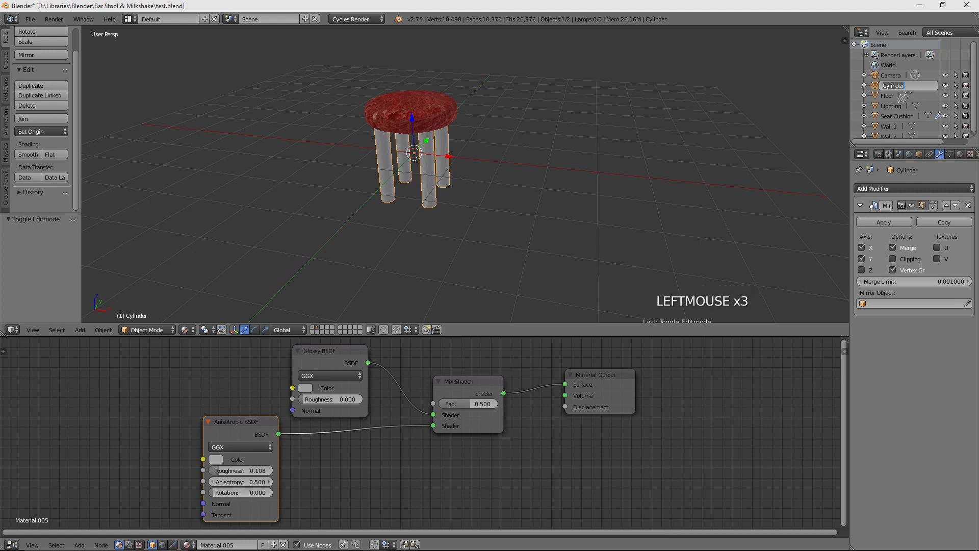
type("Chair Legs")
key("Return")
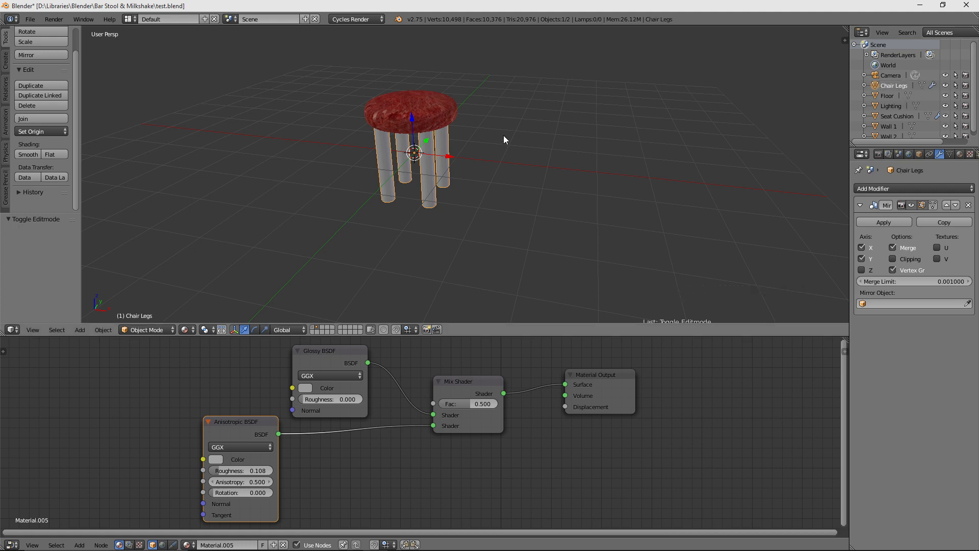
Step: Select both the seat cushion and the legs and move them up 1 along the Z axis
key("a")
key("a")
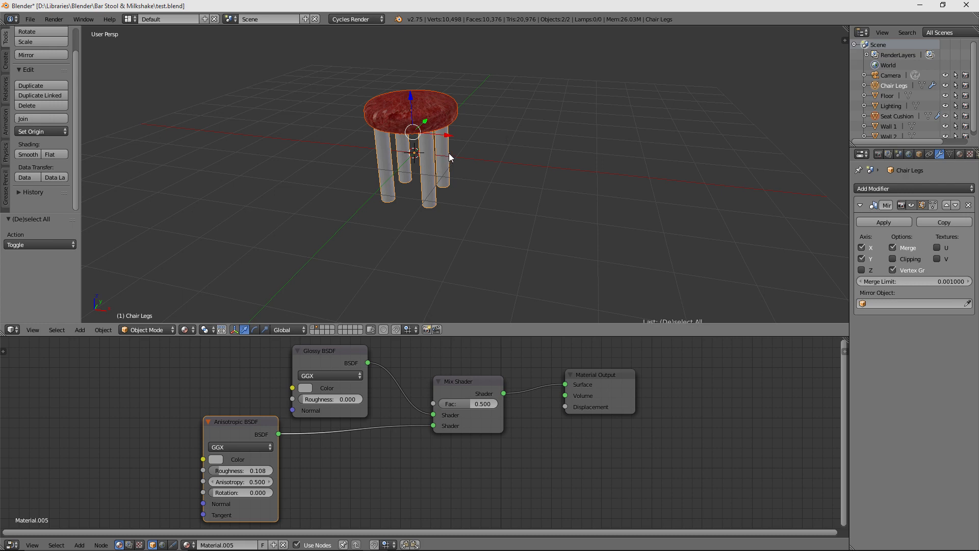
key("g")
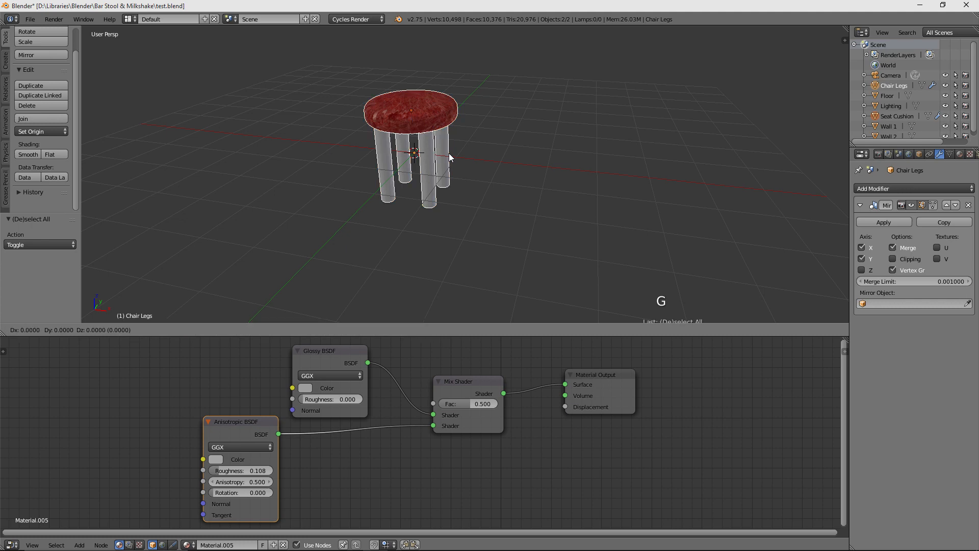
type("z1")
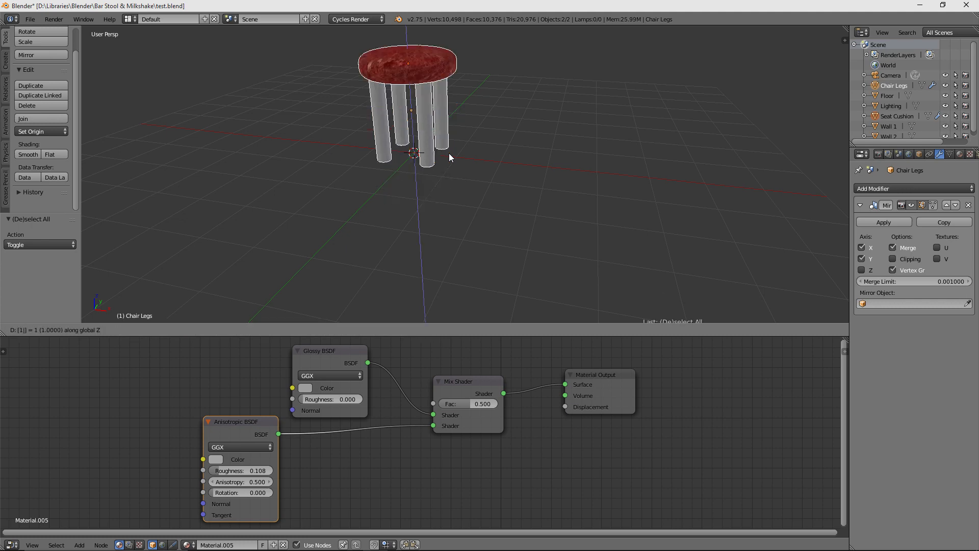
mouse_move(472, 164)
middle_mouse_down()
mouse_move(491, 140)
mouse_move(504, 142)
mouse_move(507, 151)
mouse_move(464, 177)
middle_mouse_up()
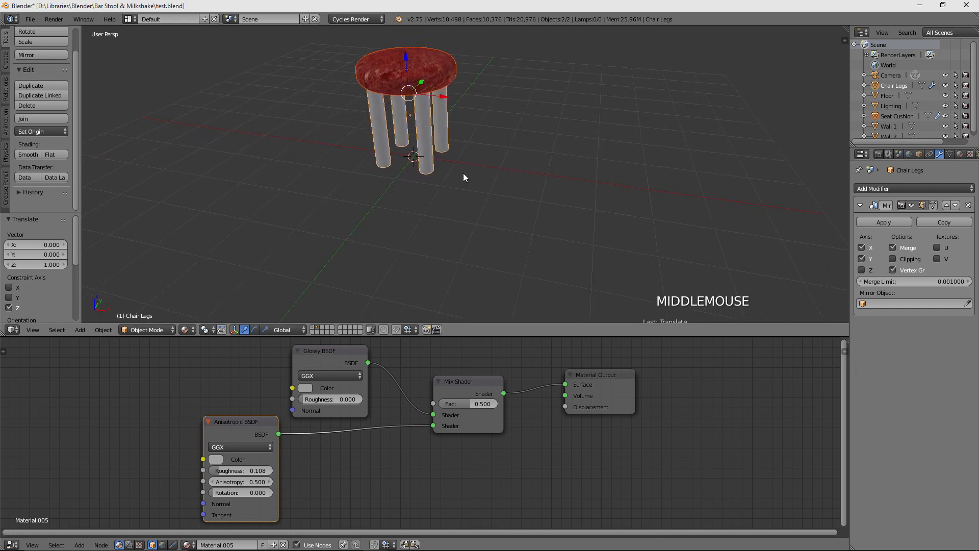
Step: Move the cushion and legs to layer 1 and show that layer
key("m")
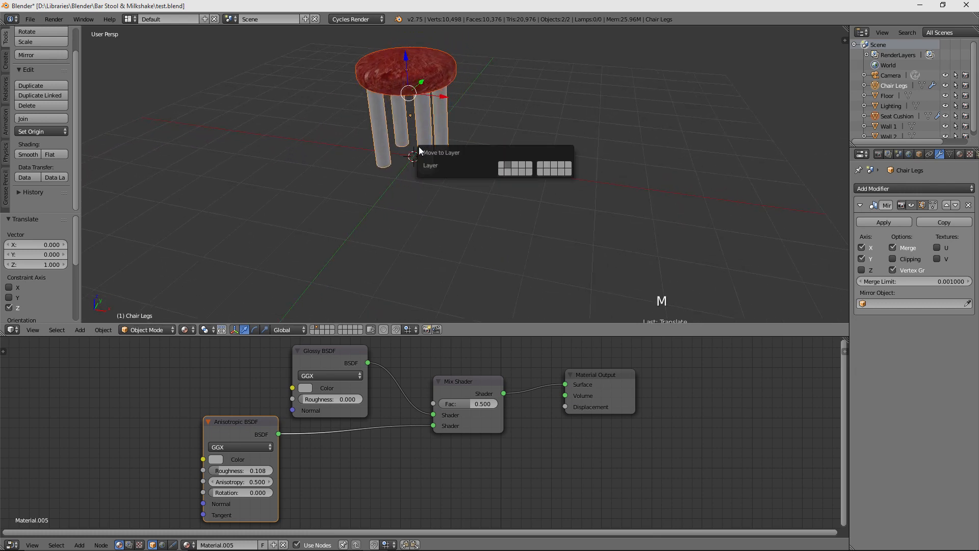
key("2")
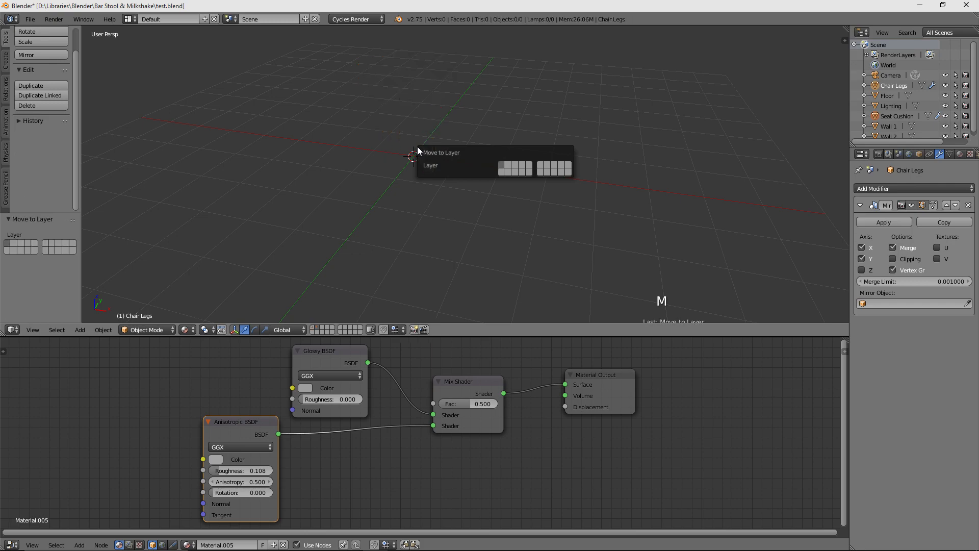
key("1")
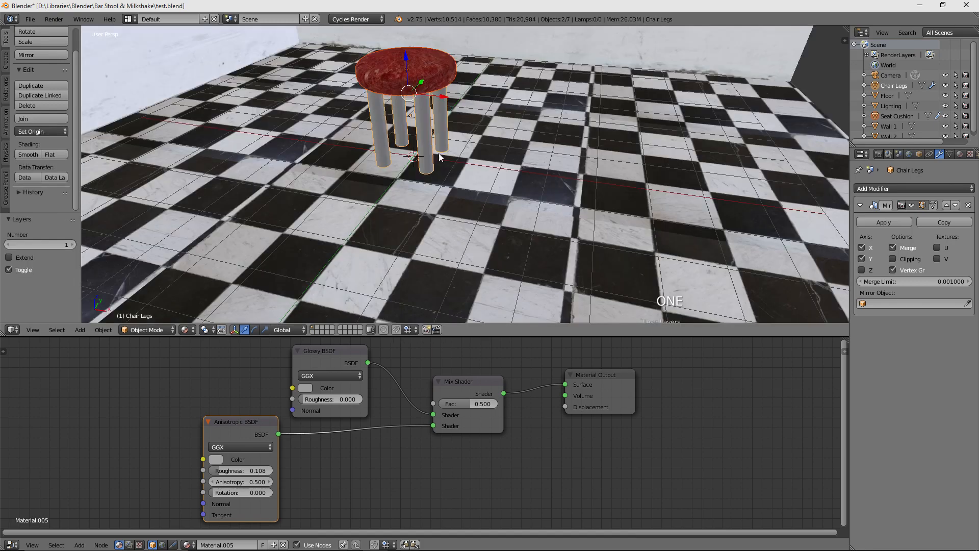
Step: Preview the stool in the checkered room with Rendered viewport shading and inspect it up close
scroll(449, 151, "down", 2)
middle_click_drag(457, 153, 557, 84)
scroll(467, 130, "down", 3)
scroll(469, 127, "up", 4)
scroll(469, 124, "down", 1)
scroll(469, 124, "down", 2)
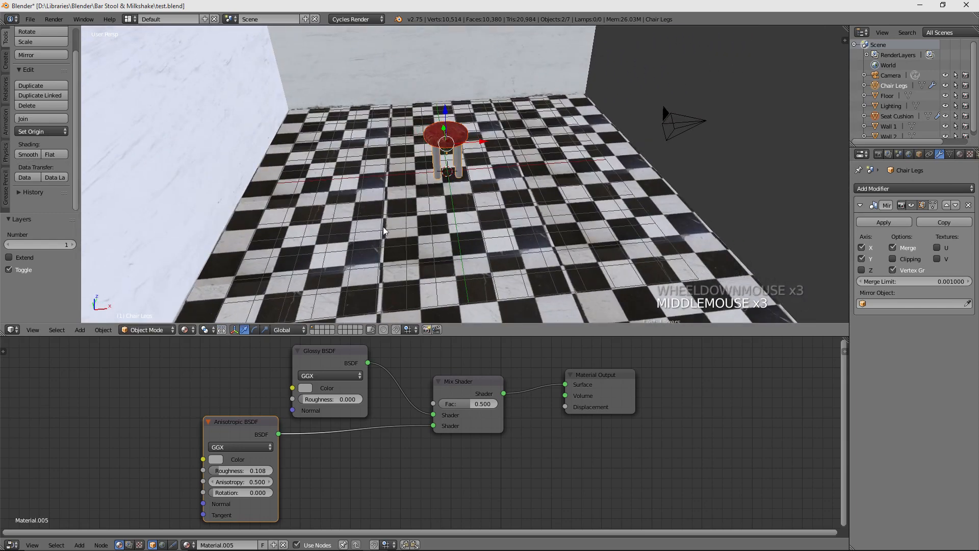
left_click(190, 330)
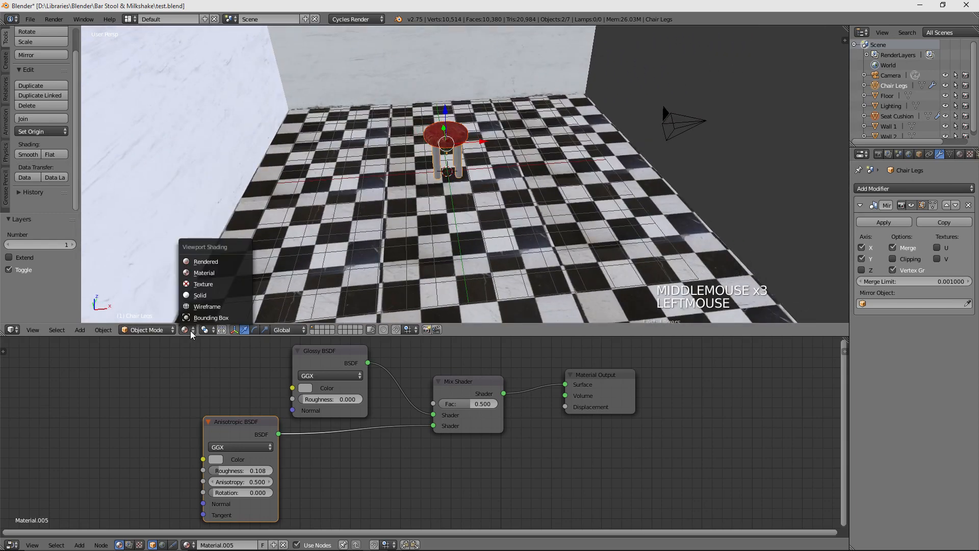
left_click(215, 264)
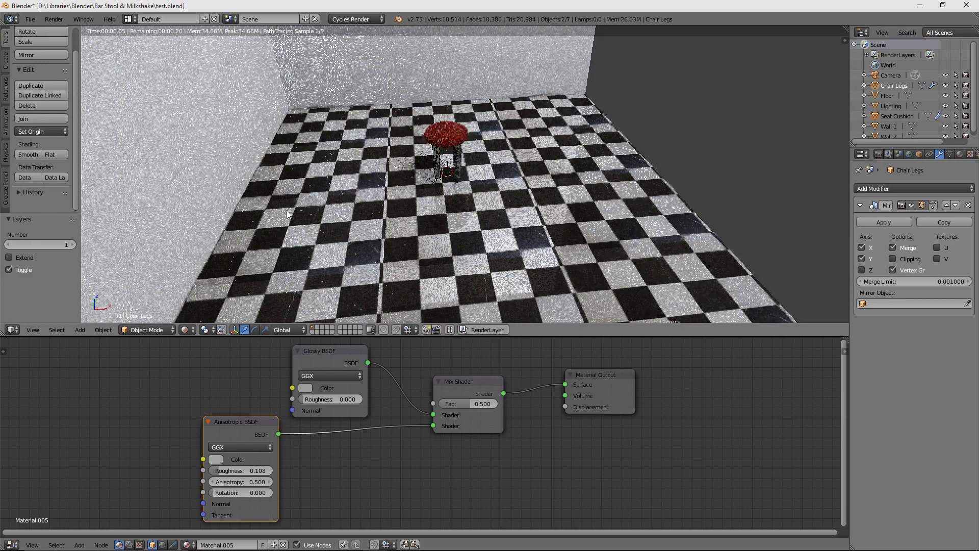
middle_click(614, 125)
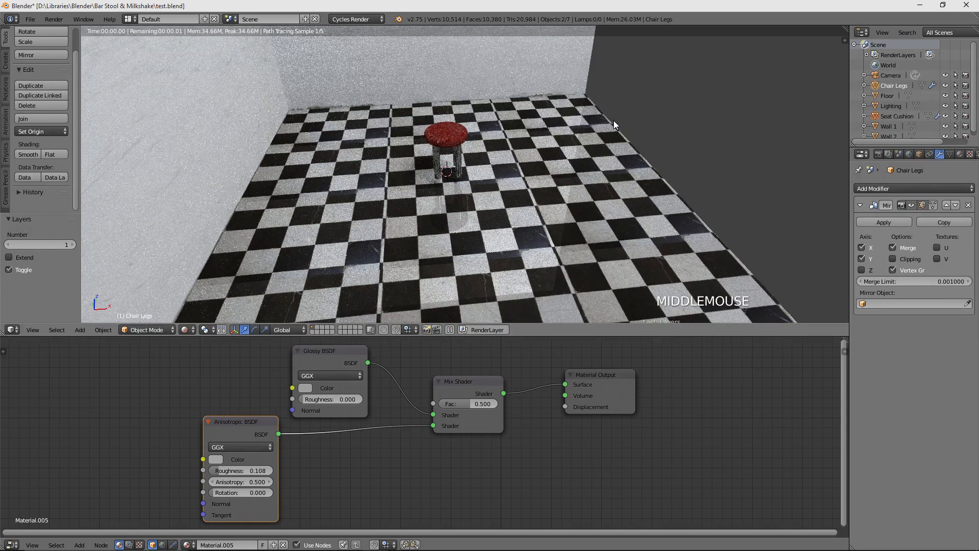
scroll(614, 120, "up", 4)
middle_click_drag(614, 121, 473, 108)
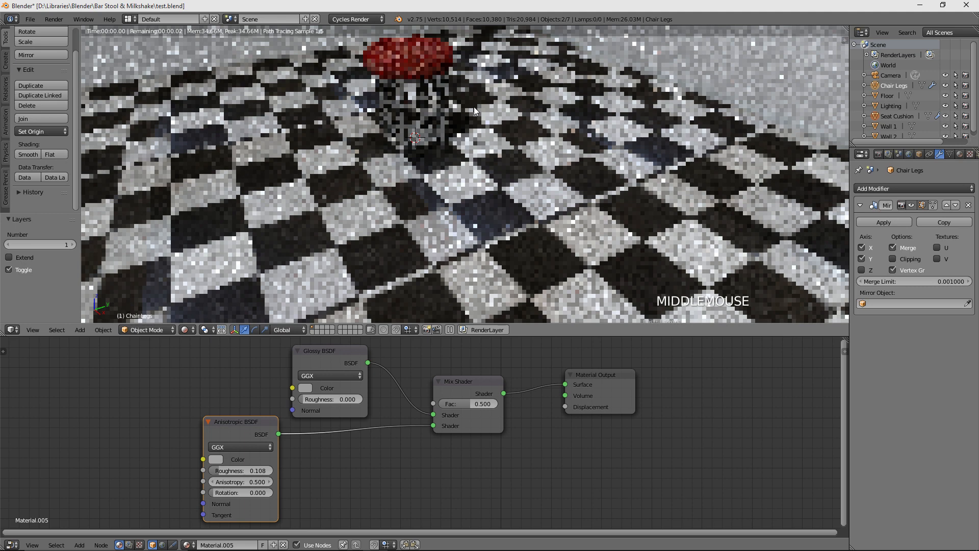
Step: Display the render settings and examine the sampling options for the render and preview
left_click(879, 154)
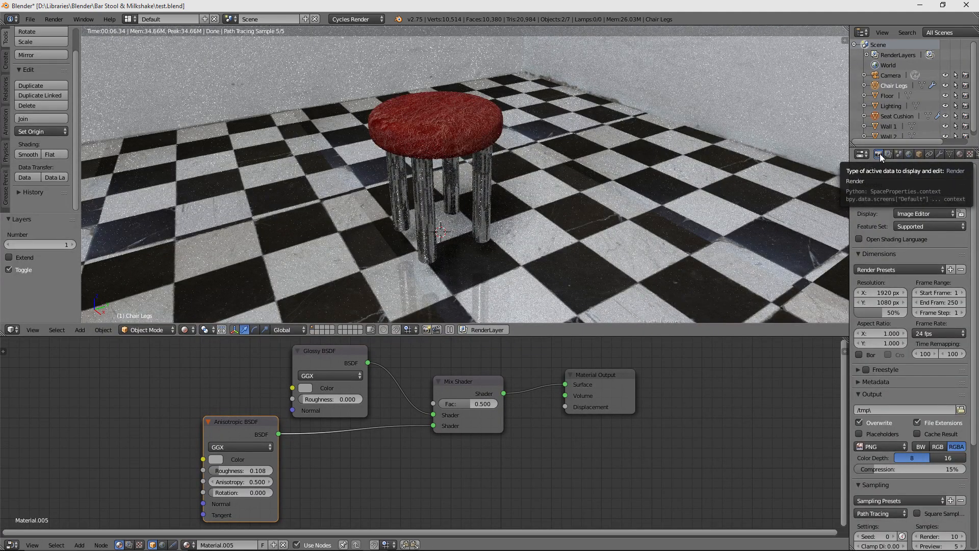
scroll(903, 357, "down", 1)
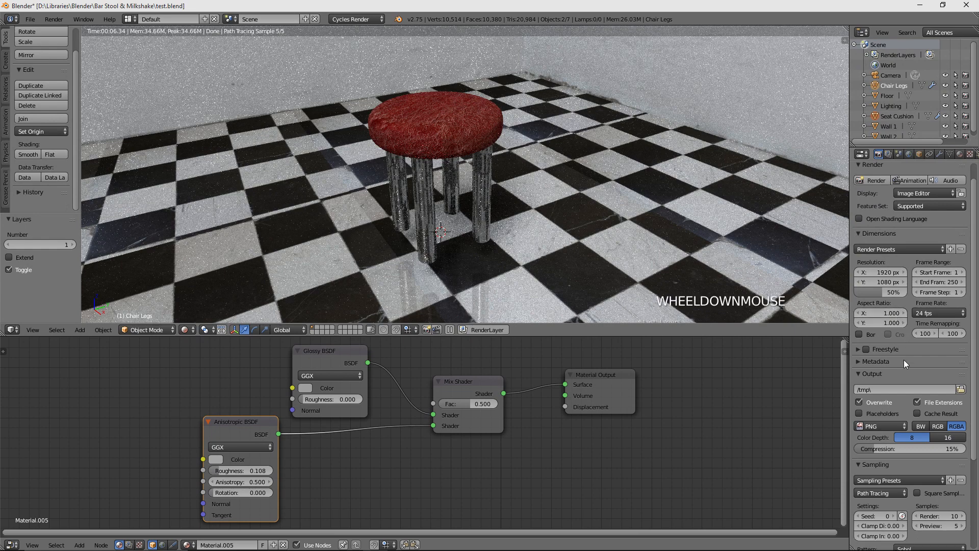
scroll(904, 359, "down", 4)
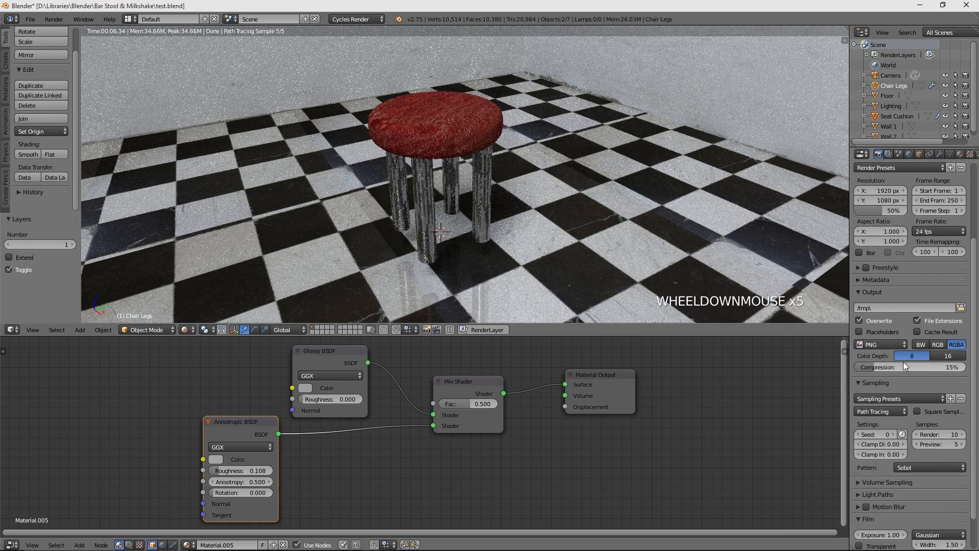
scroll(885, 383, "down", 3)
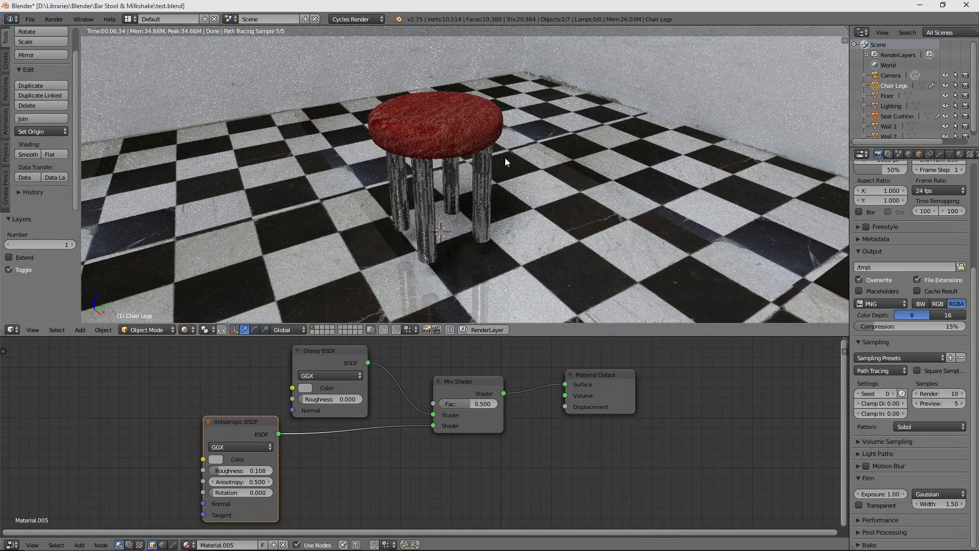
scroll(526, 151, "down", 1)
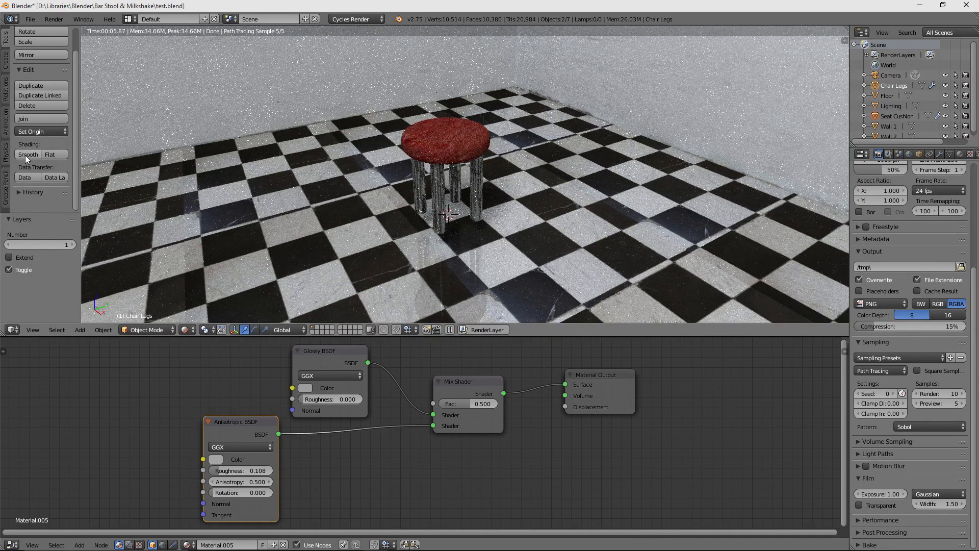
Step: Select the floor and apply smooth shading to it
right_click(480, 176)
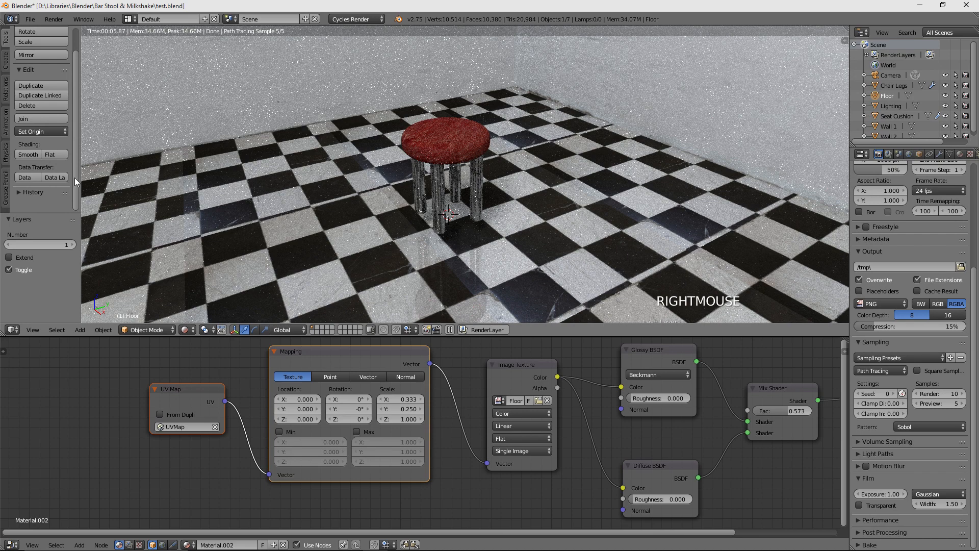
left_click(26, 154)
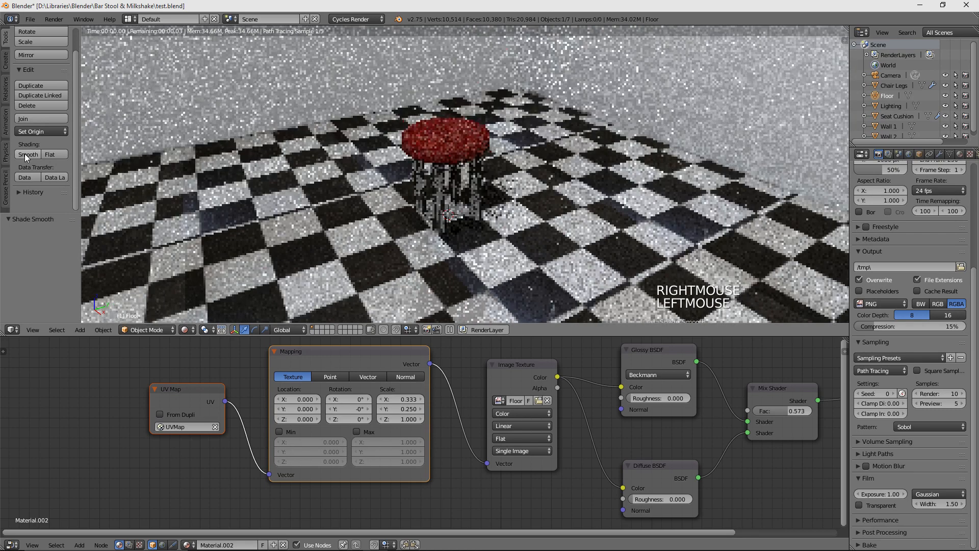
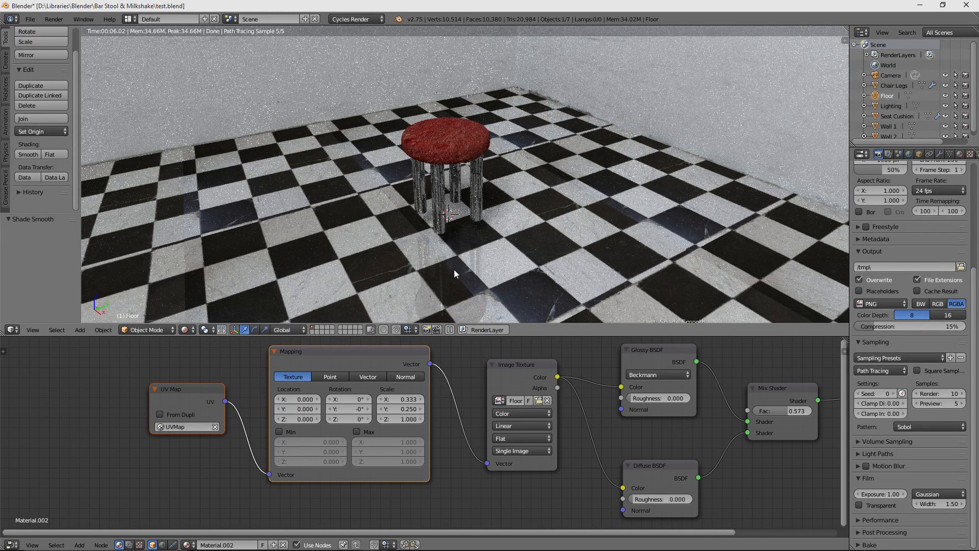
Step: Leave Blender for the desktop and turn off auto-hide for the taskbar
key("ctrl+shift+F11")
left_click(975, 6)
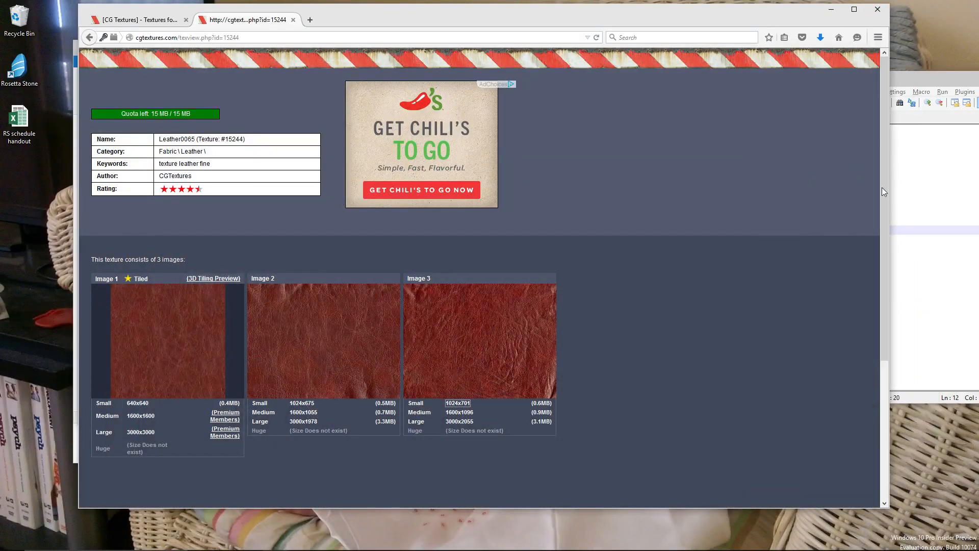
mouse_move(214, 550)
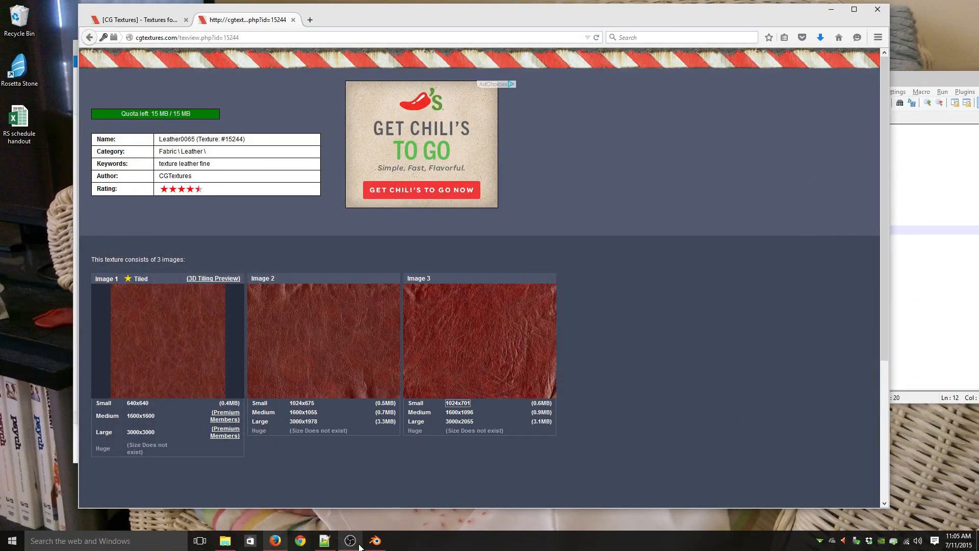
right_click(411, 541)
left_click(428, 531)
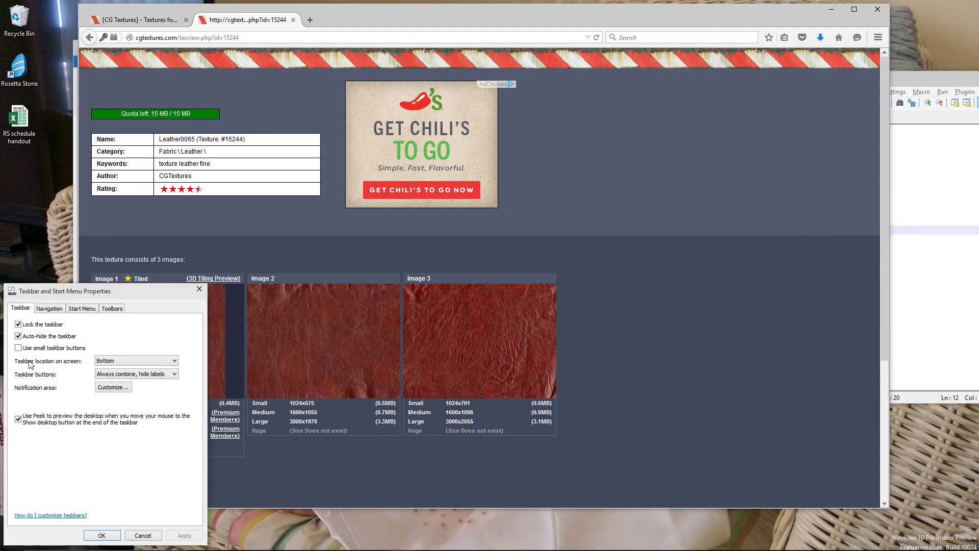
left_click(18, 336)
left_click(185, 535)
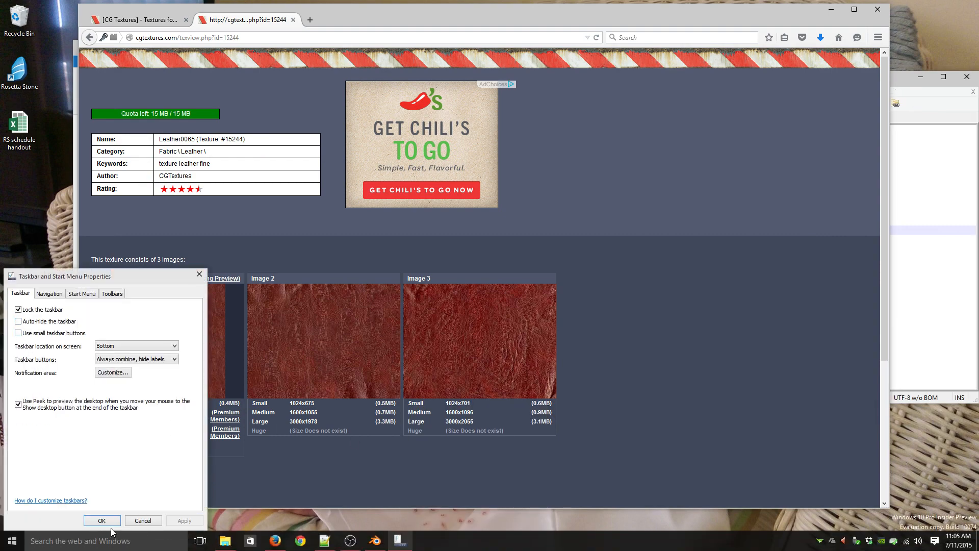
left_click(102, 536)
Step: Switch to File Explorer and go up to the Libraries folder
left_click(226, 541)
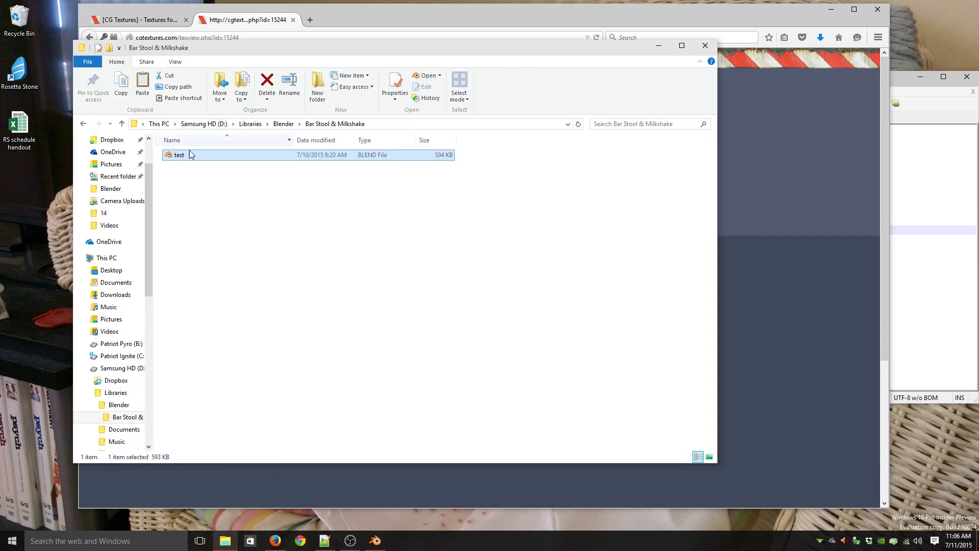
left_click(249, 124)
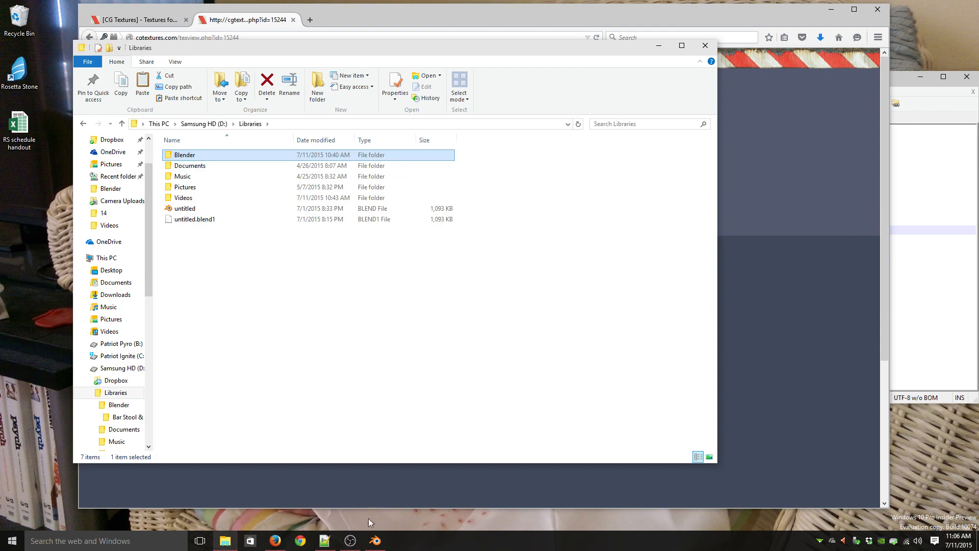
Step: Switch to Blender, return the viewport to Material shading, then save the file and close the program
left_click(375, 541)
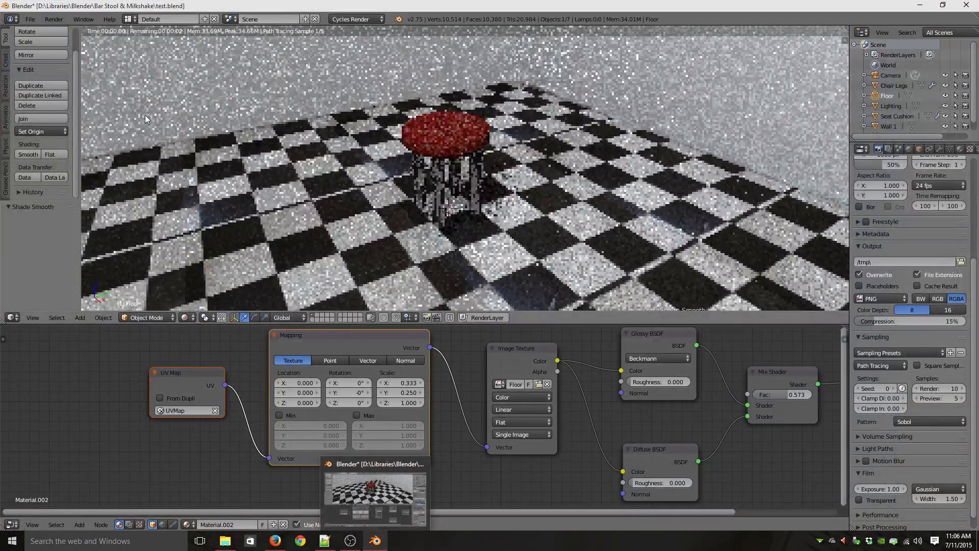
left_click(185, 317)
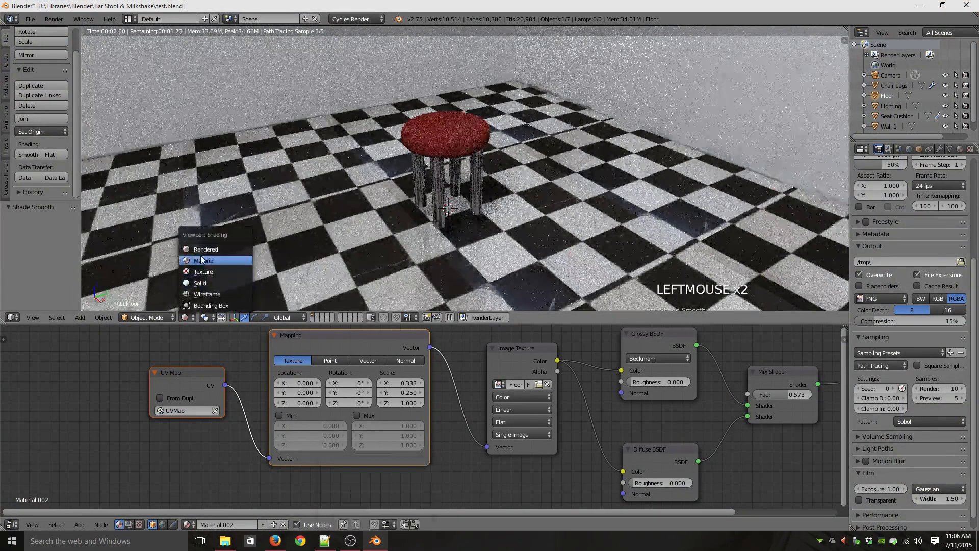
left_click(214, 262)
left_click(30, 19)
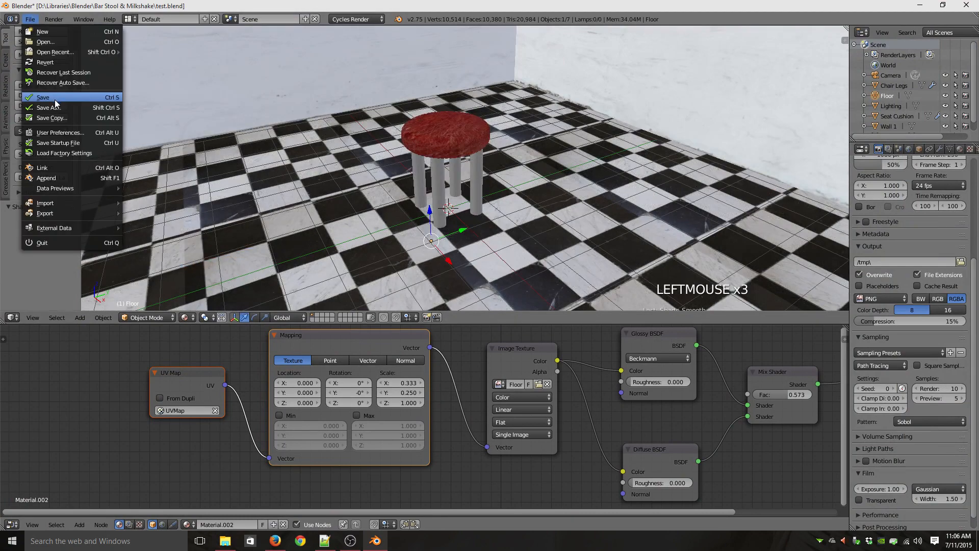
left_click(36, 98)
left_click(967, 5)
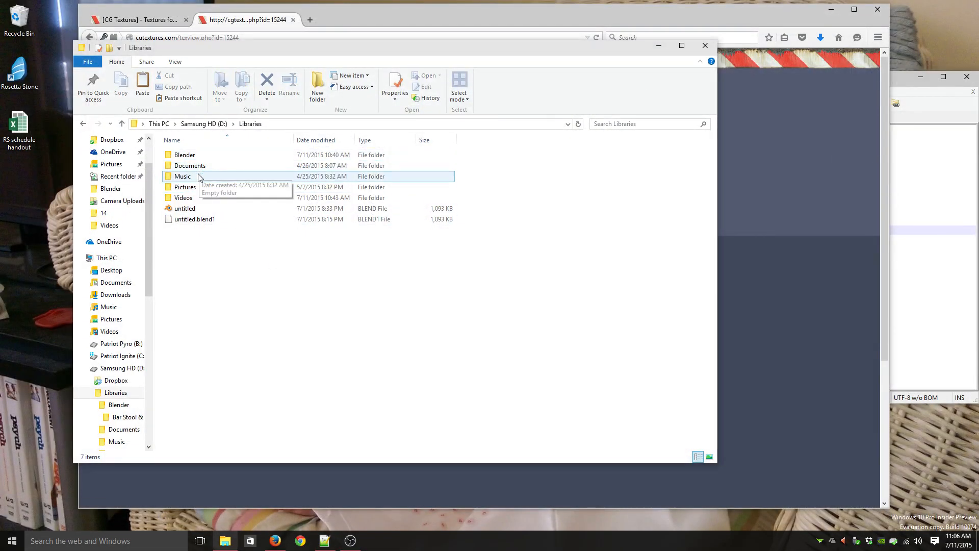
double_click(220, 198)
left_click(250, 168)
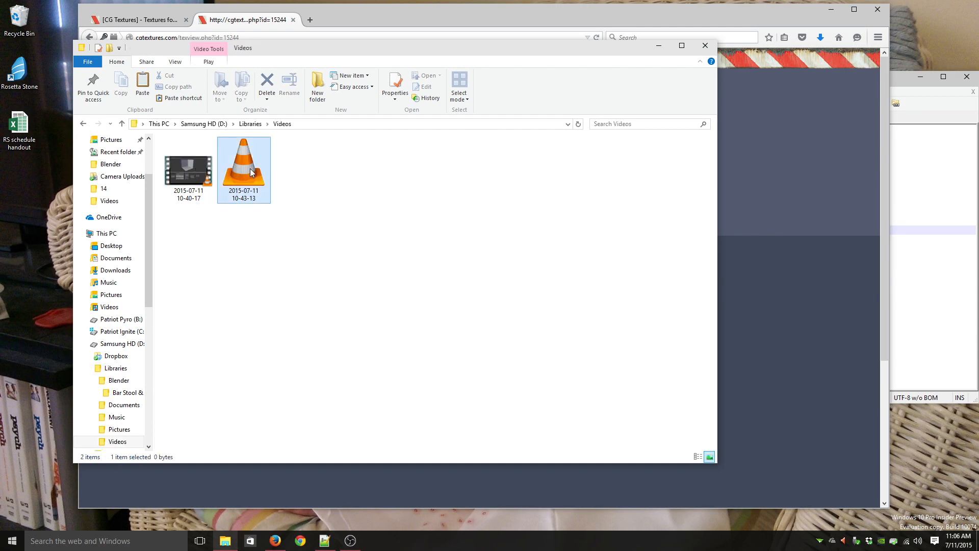
right_click(341, 186)
left_click(322, 176)
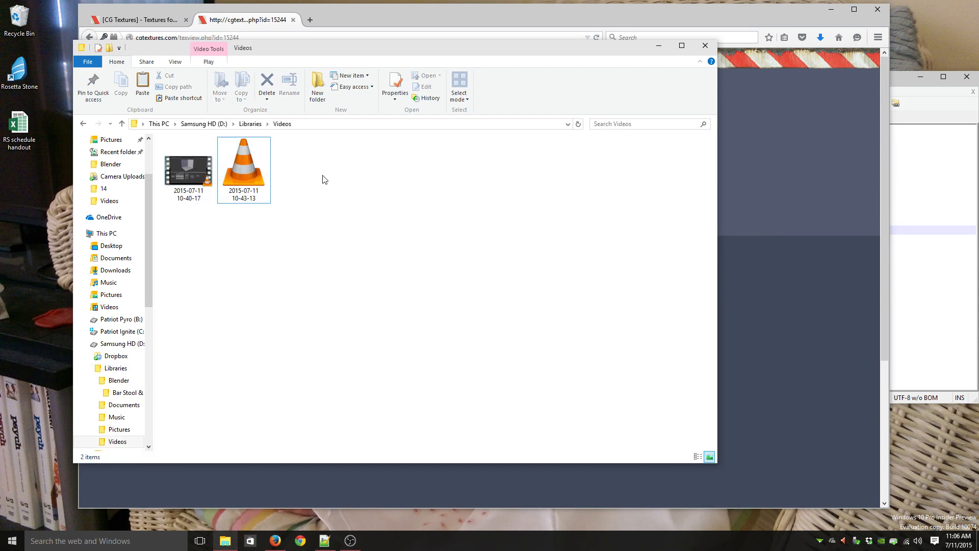
left_click(466, 98)
left_click(455, 98)
left_click(187, 62)
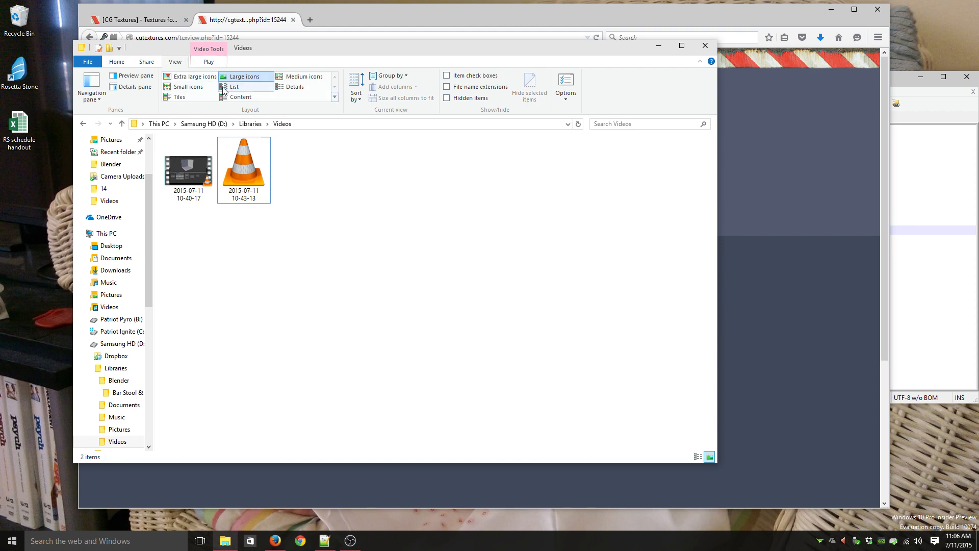
left_click(292, 87)
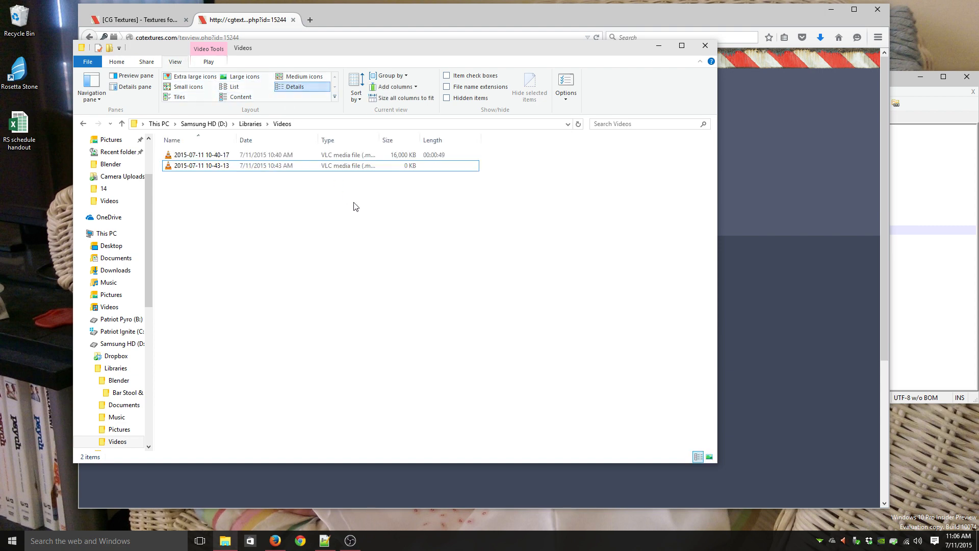
left_click(230, 166)
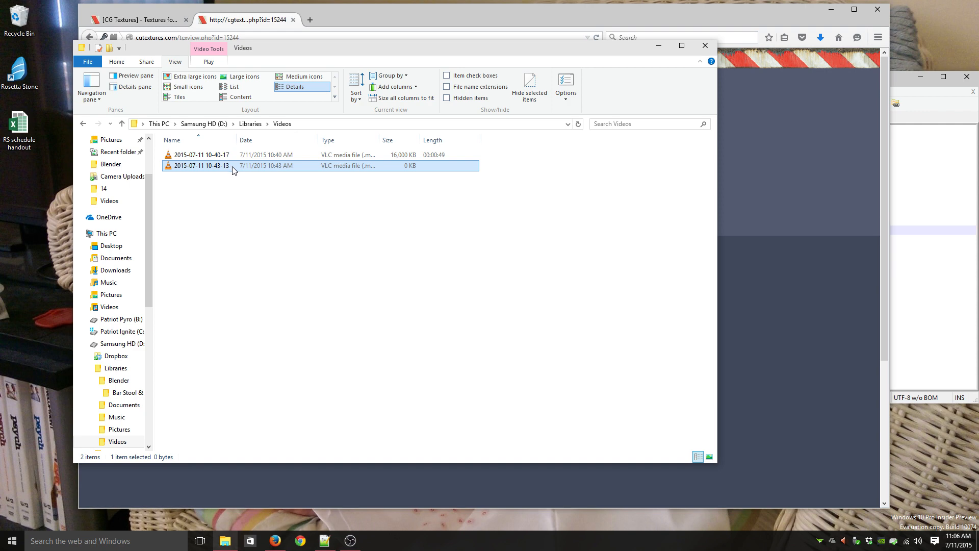
double_click(233, 156)
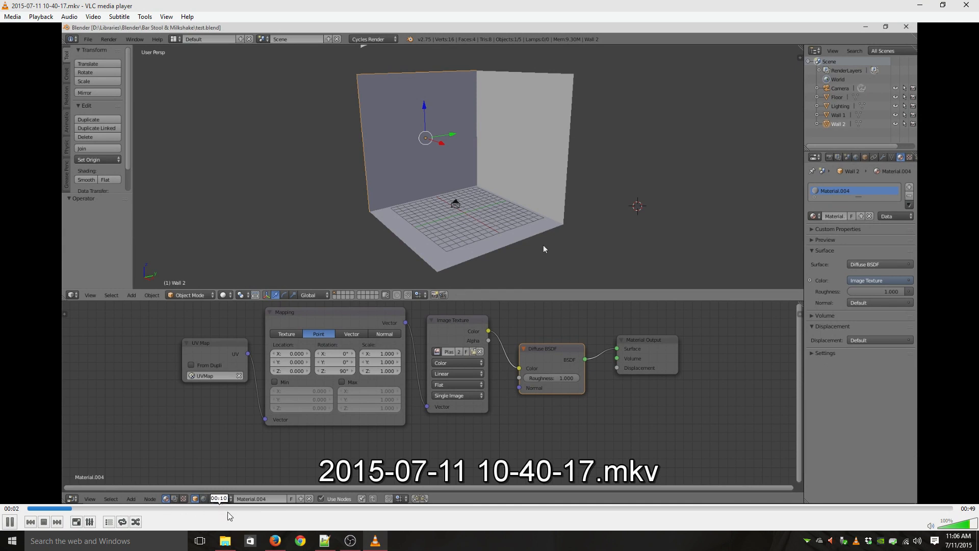
left_click(259, 509)
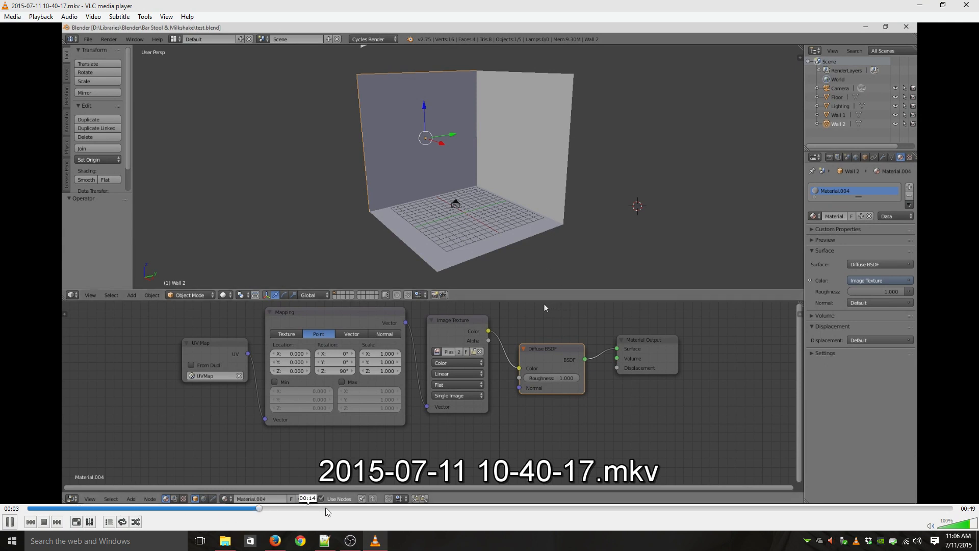
left_click(574, 509)
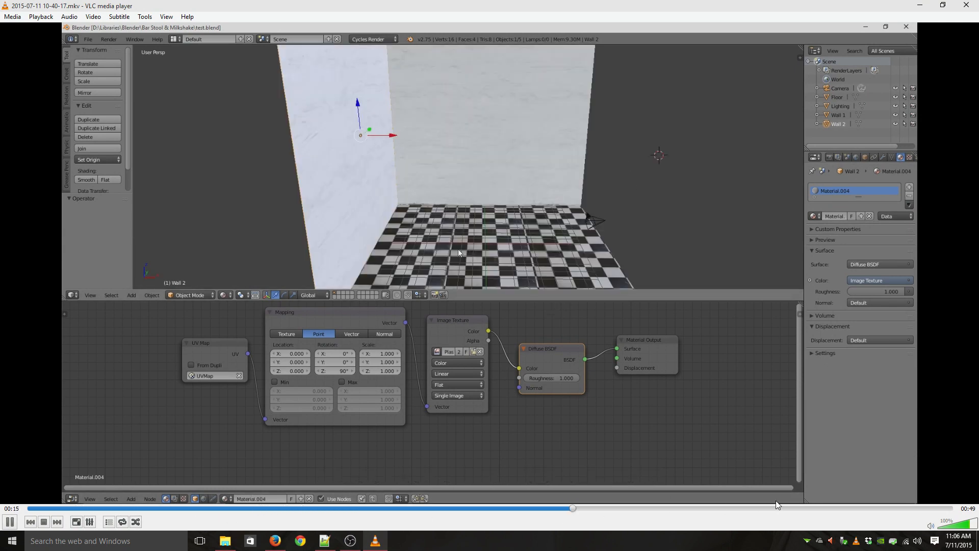
left_click(917, 505)
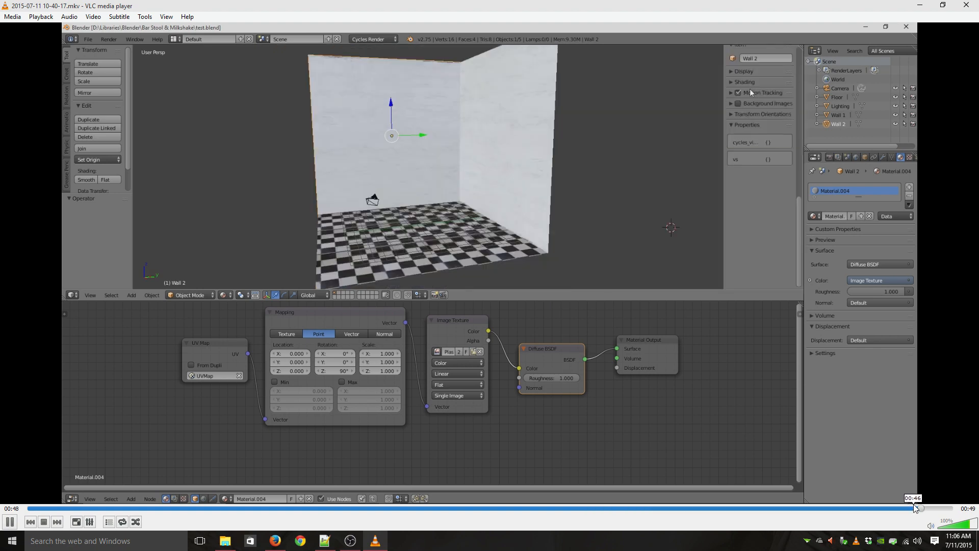